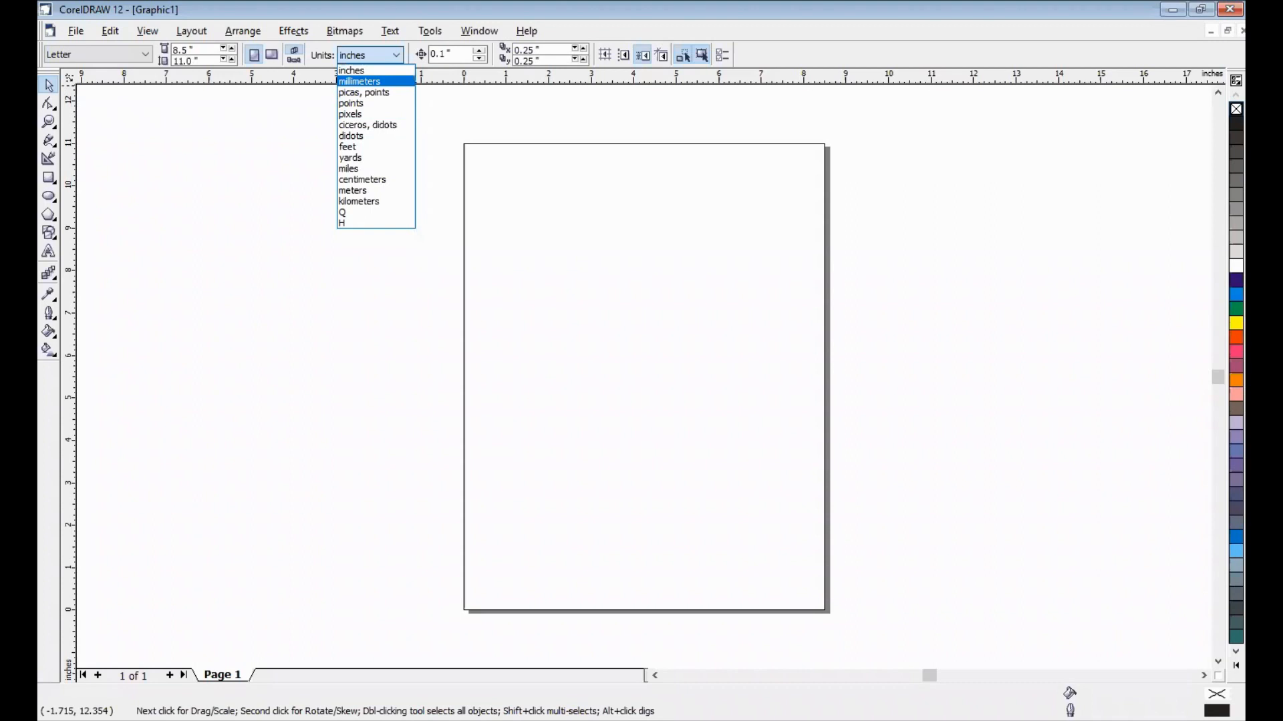
- Set the drawing units to millimeters and the nudge distance to 1.0 mm
key("Return")
key("Tab")
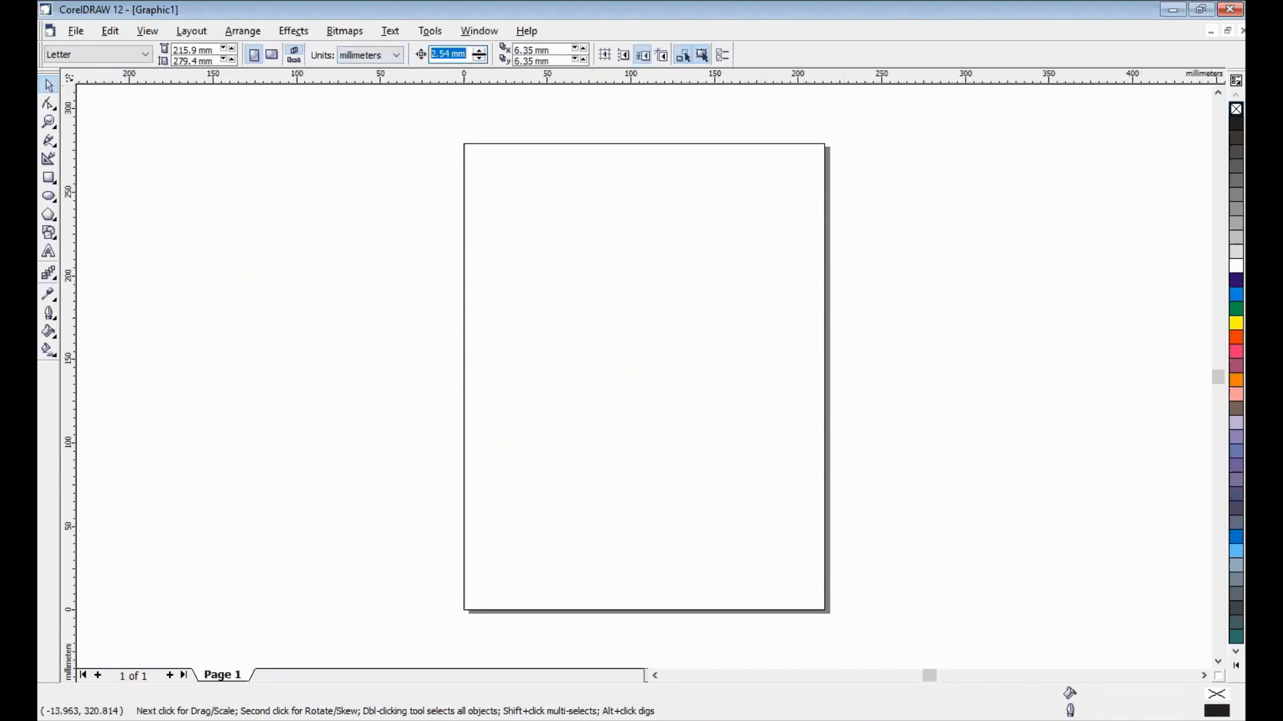
type("1.0")
key("Return")
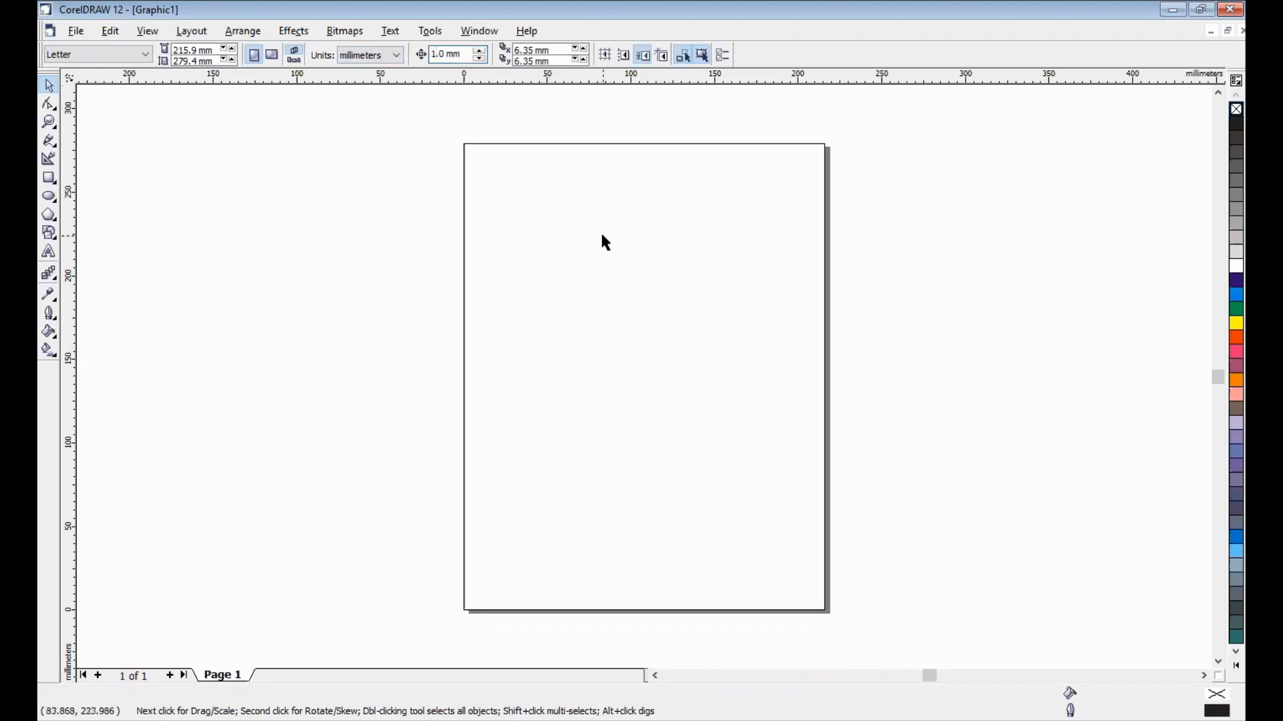
- Draw an ellipse in the empty area beside the page and size it to a 70 by 70 mm circle
left_click(49, 196)
left_click_drag(228, 171, 358, 304)
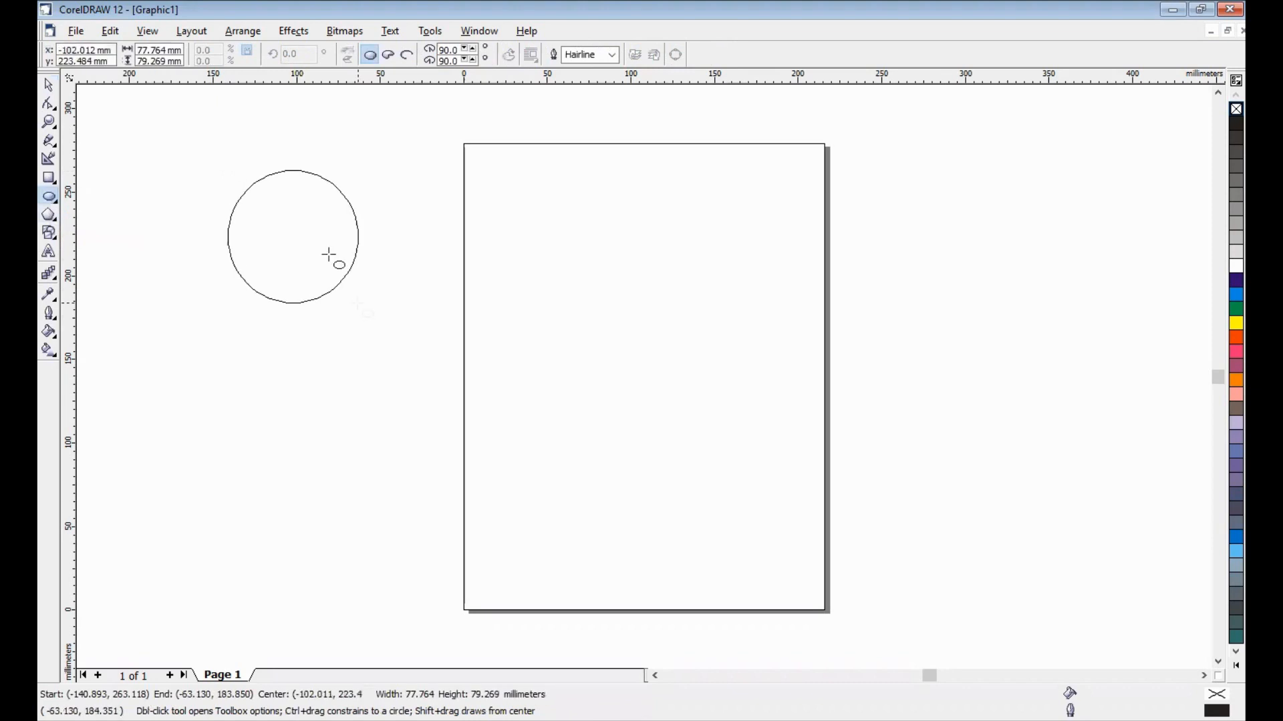
double_click(155, 49)
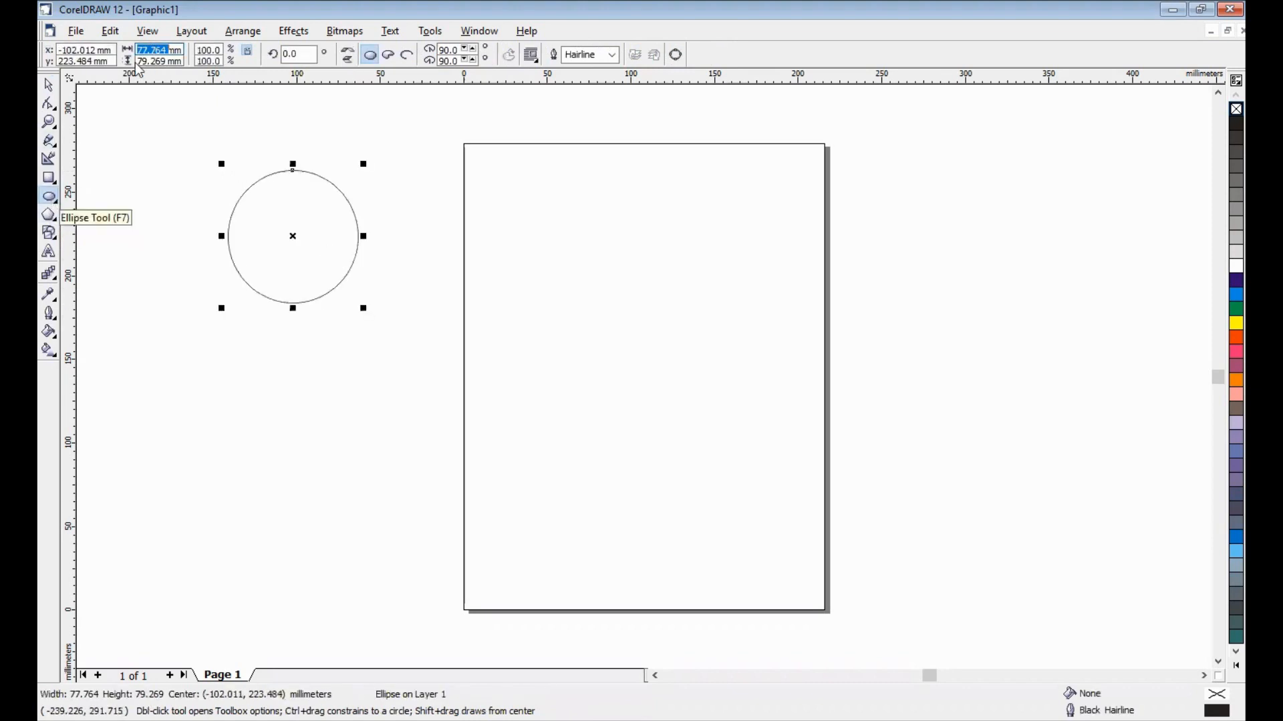
type("70")
key("Tab")
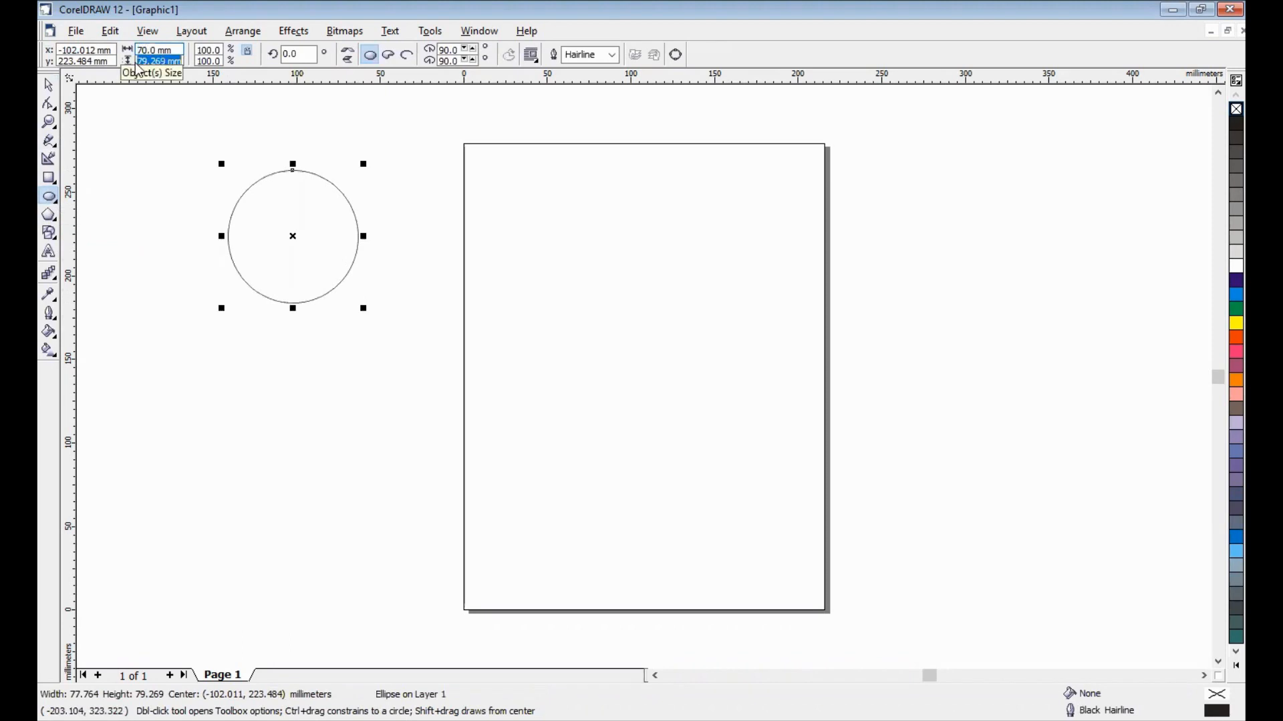
type("70")
key("Return")
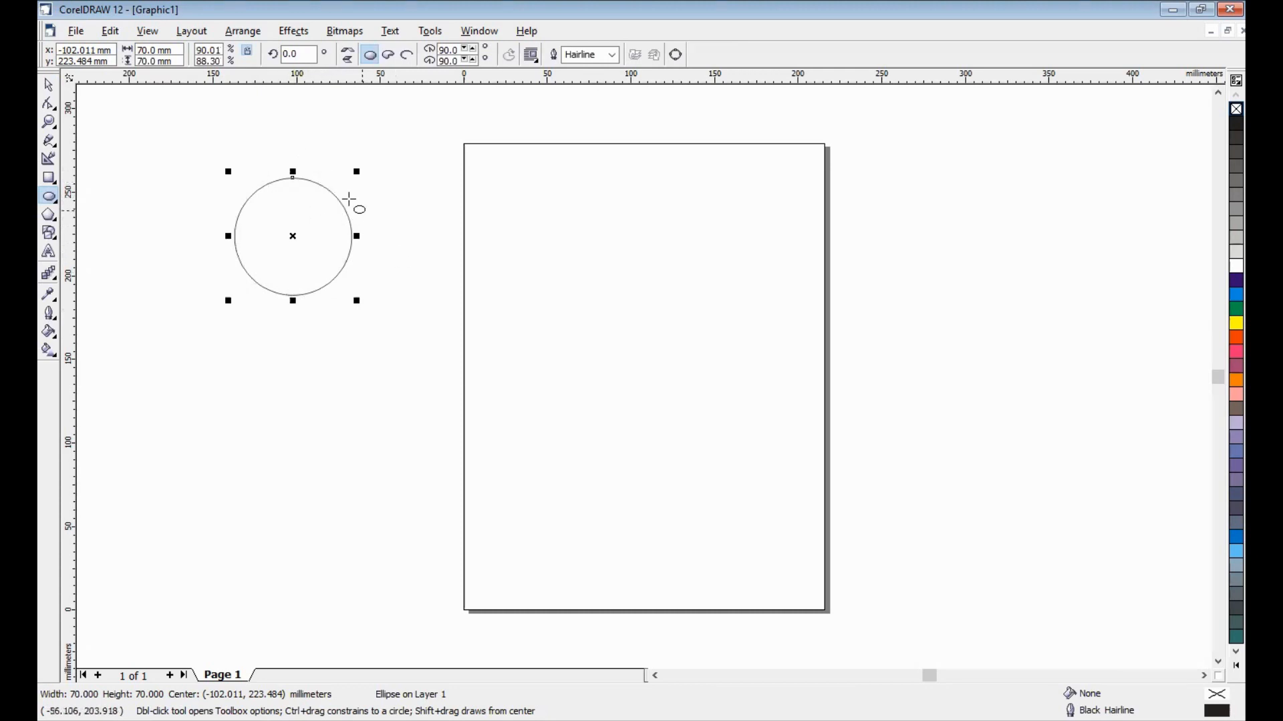
- Add the artistic text "360 : 11 = ...,.." below the circle and deselect it
left_click(45, 253)
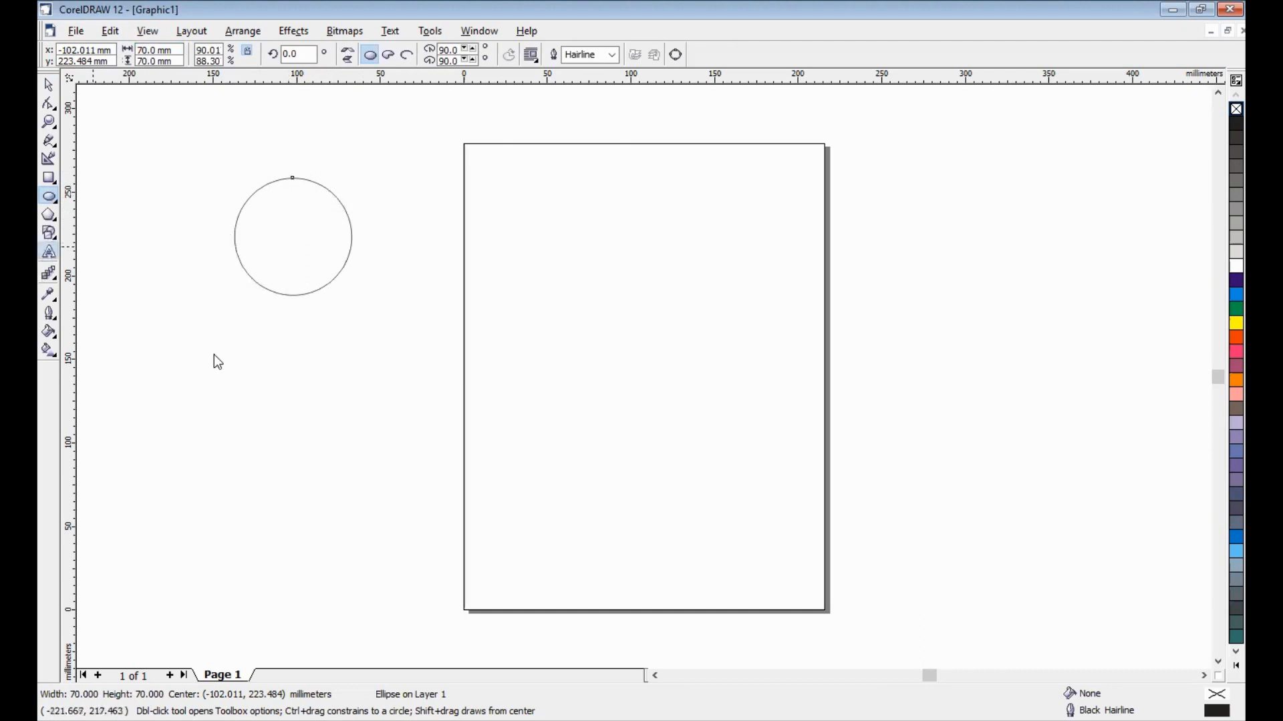
left_click(214, 349)
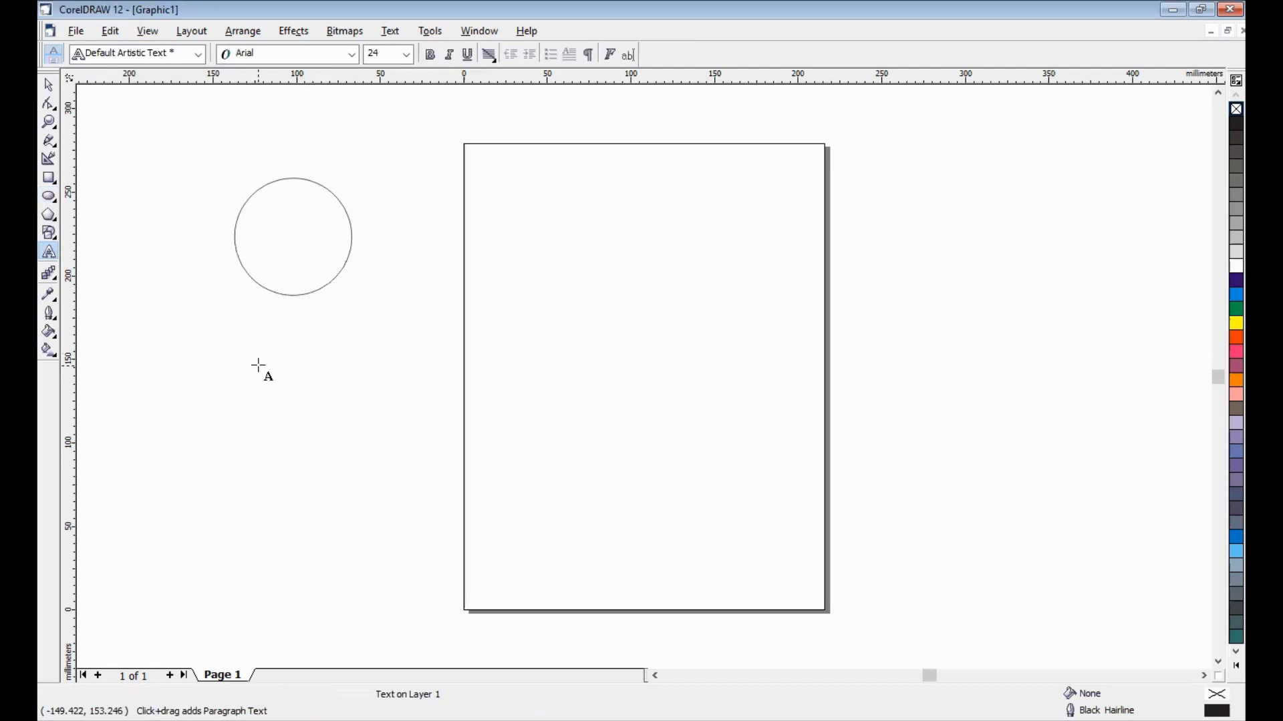
type("3")
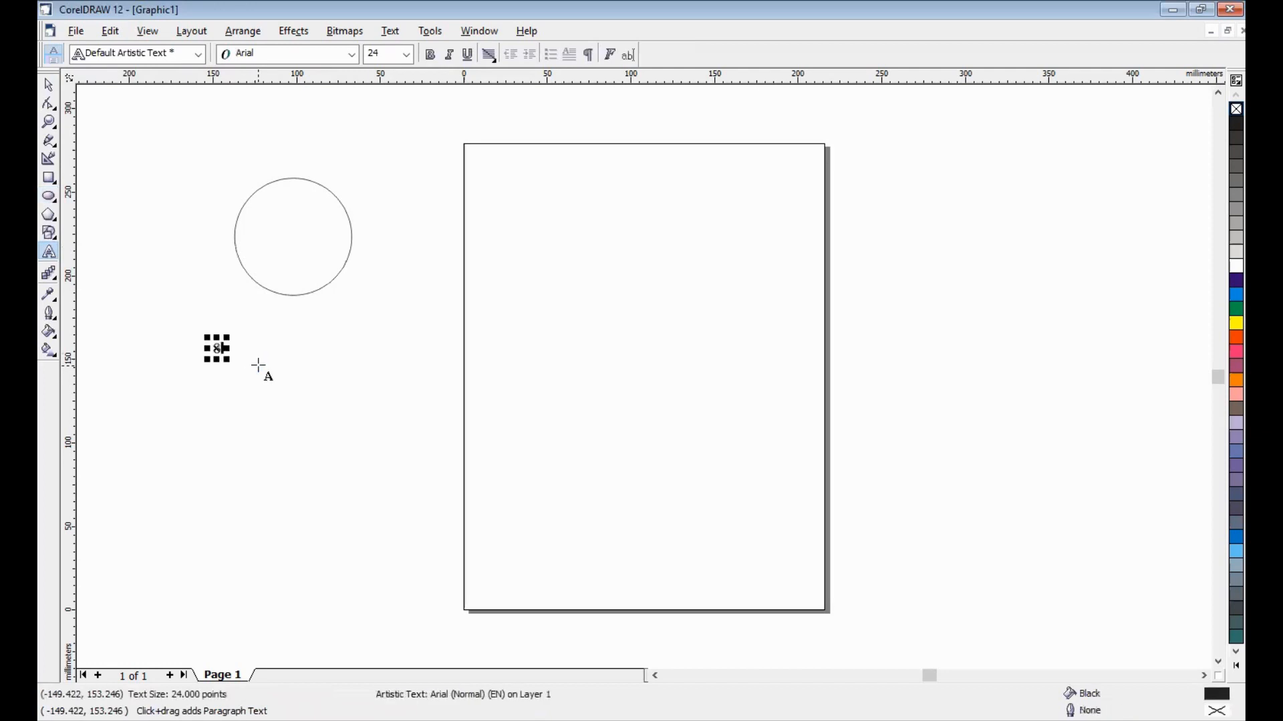
type("60 : 11 = ...,..")
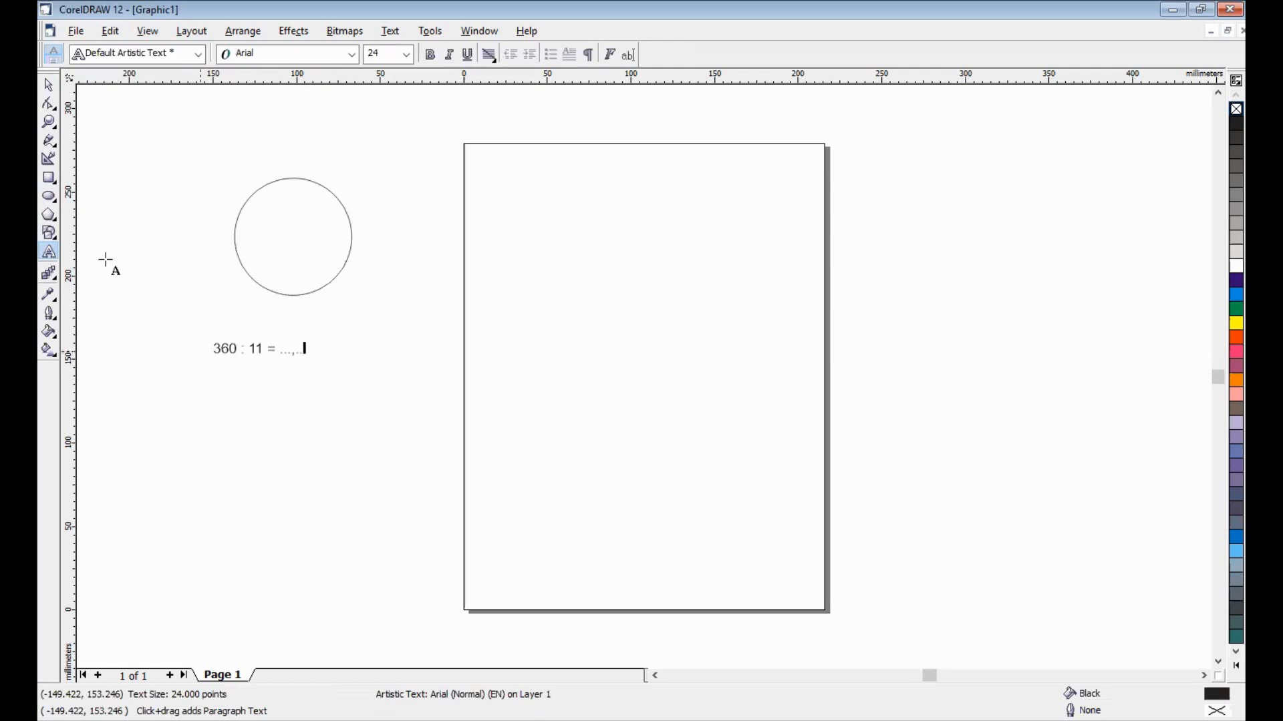
left_click(48, 85)
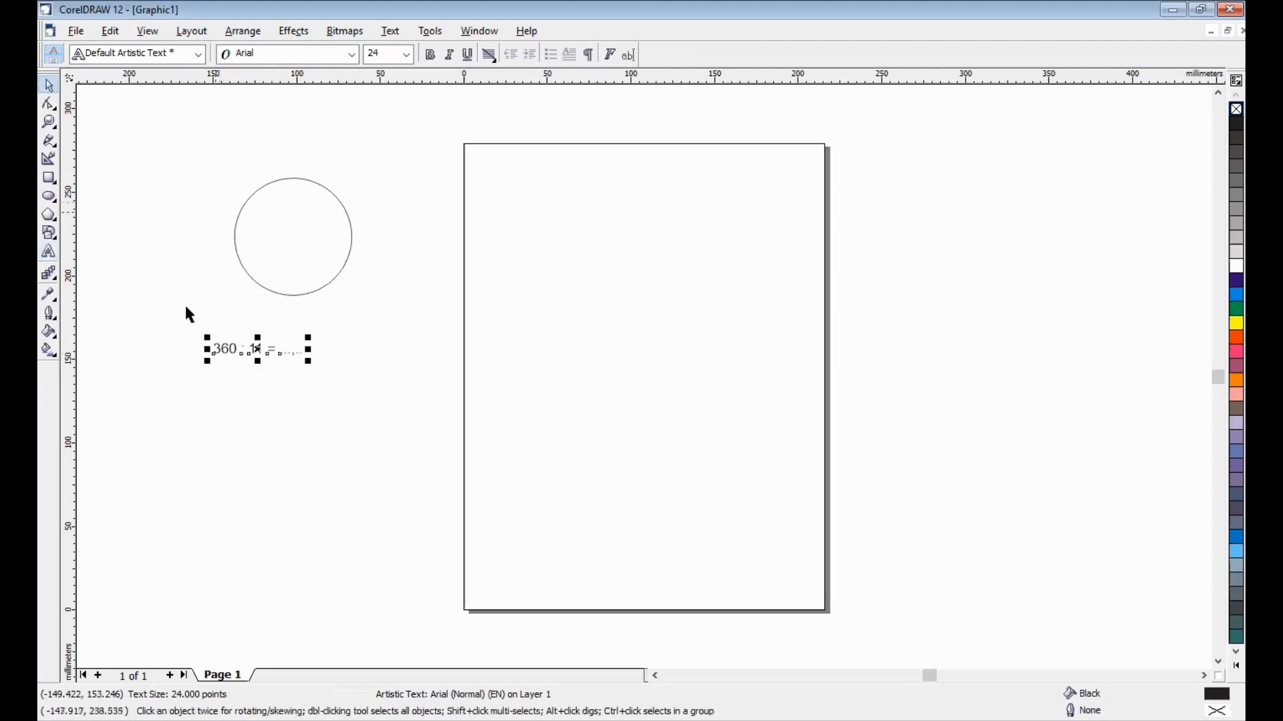
left_click(247, 411)
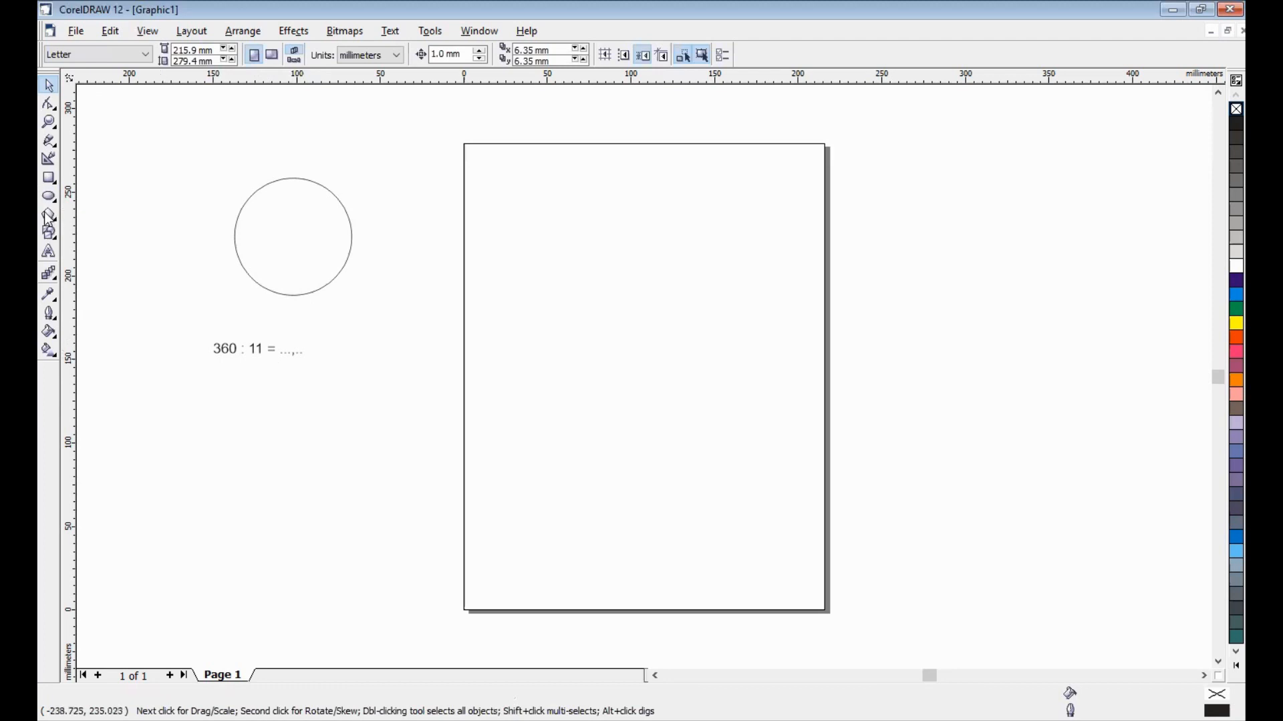
- Draw an 11-sided polygon on the page and set its size to 80 by 80 mm
left_click(99, 224)
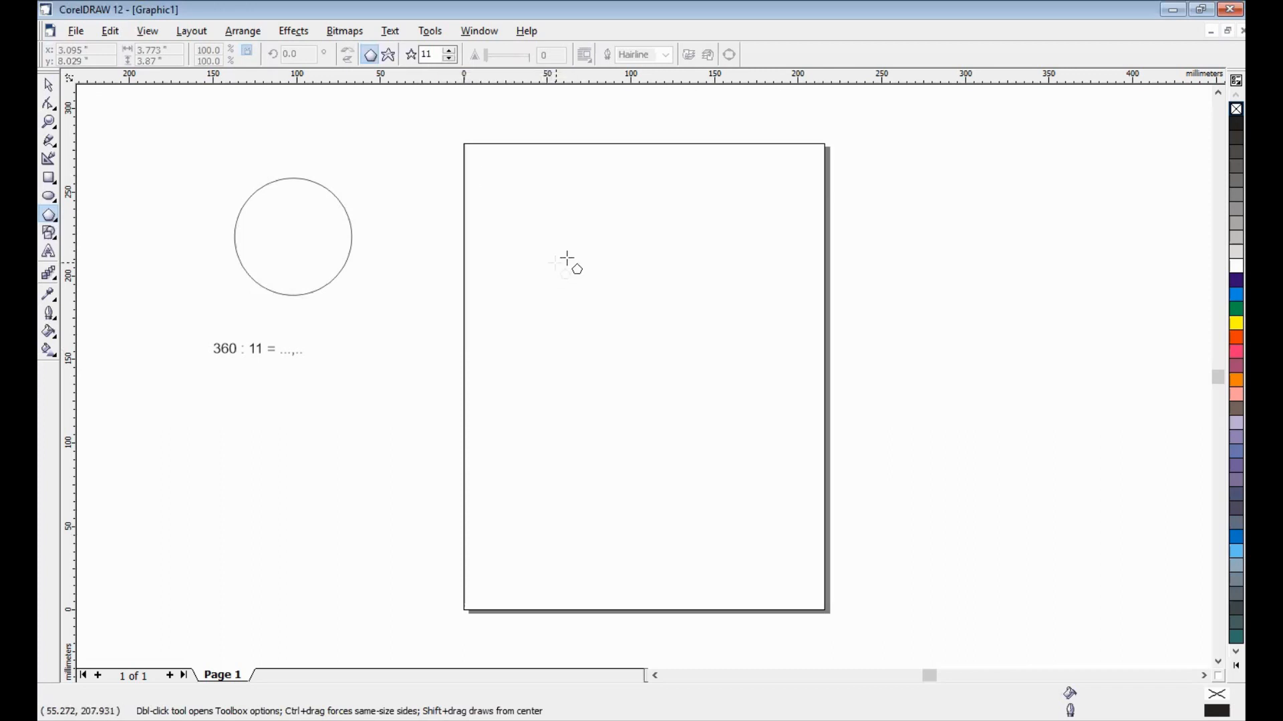
left_click_drag(552, 242, 568, 258)
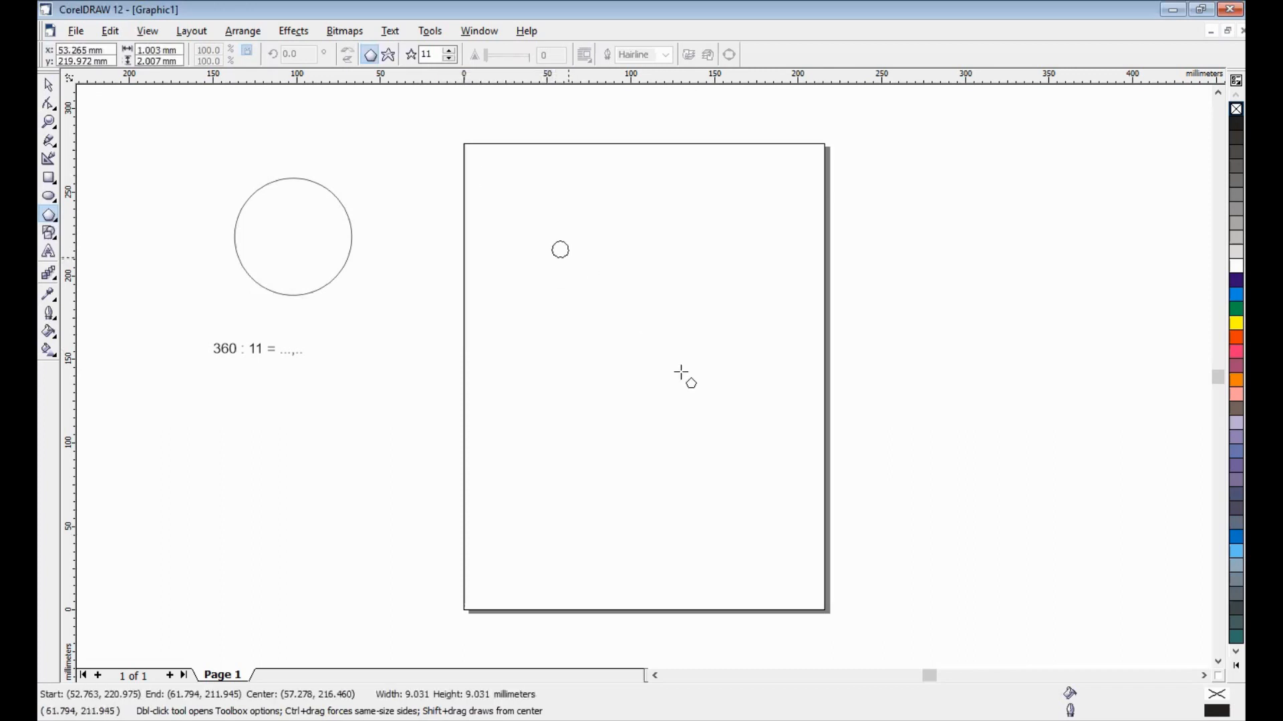
left_click_drag(681, 373, 700, 389)
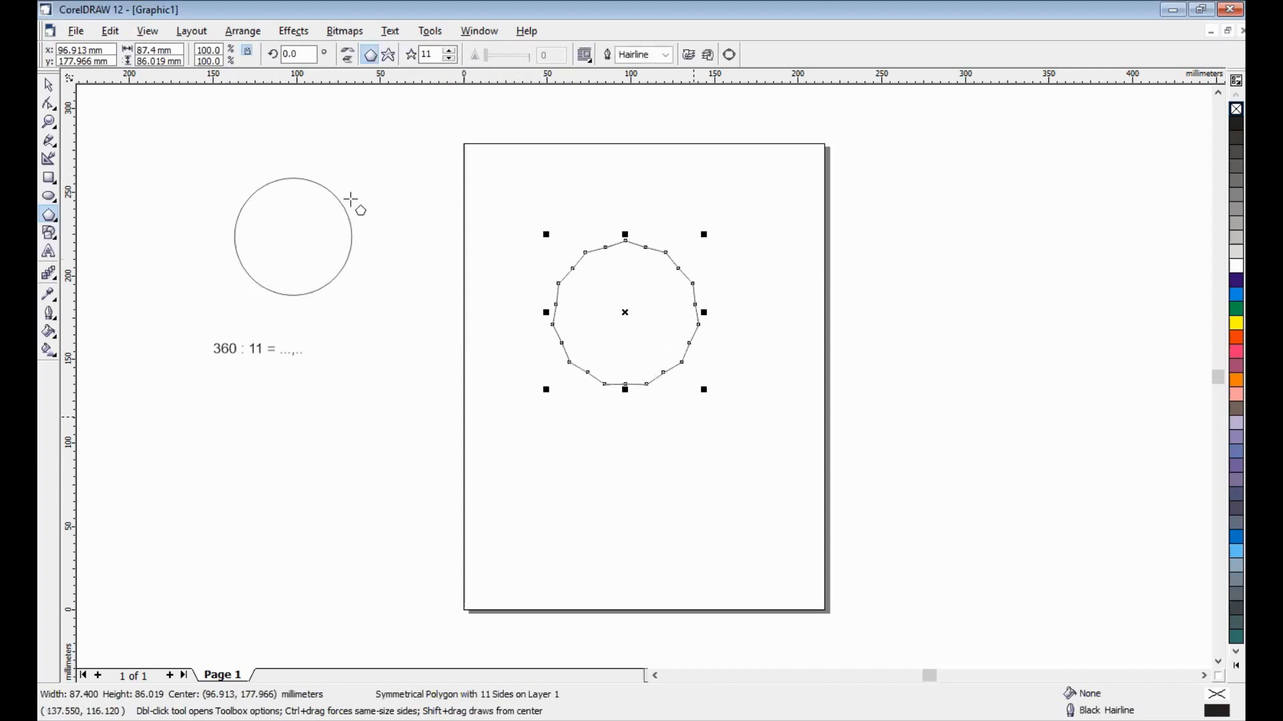
left_click_drag(175, 50, 90, 57)
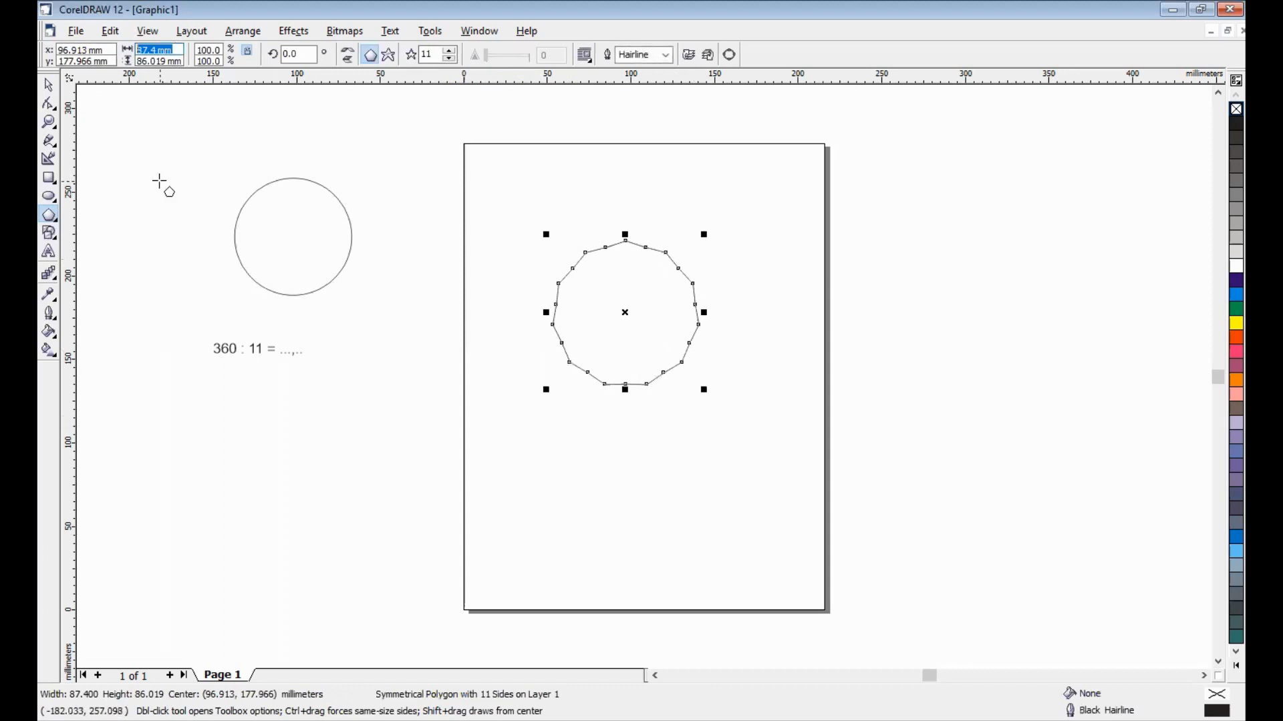
type("80")
key("Tab")
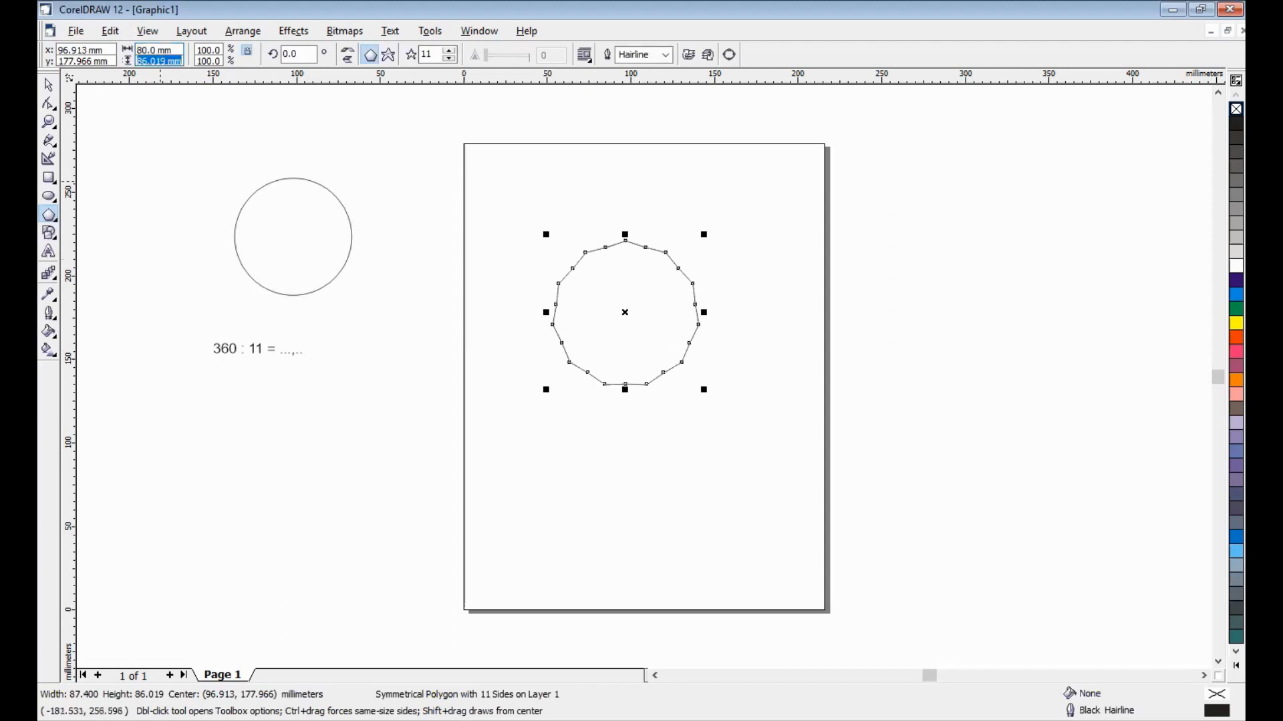
type("80")
key("Return")
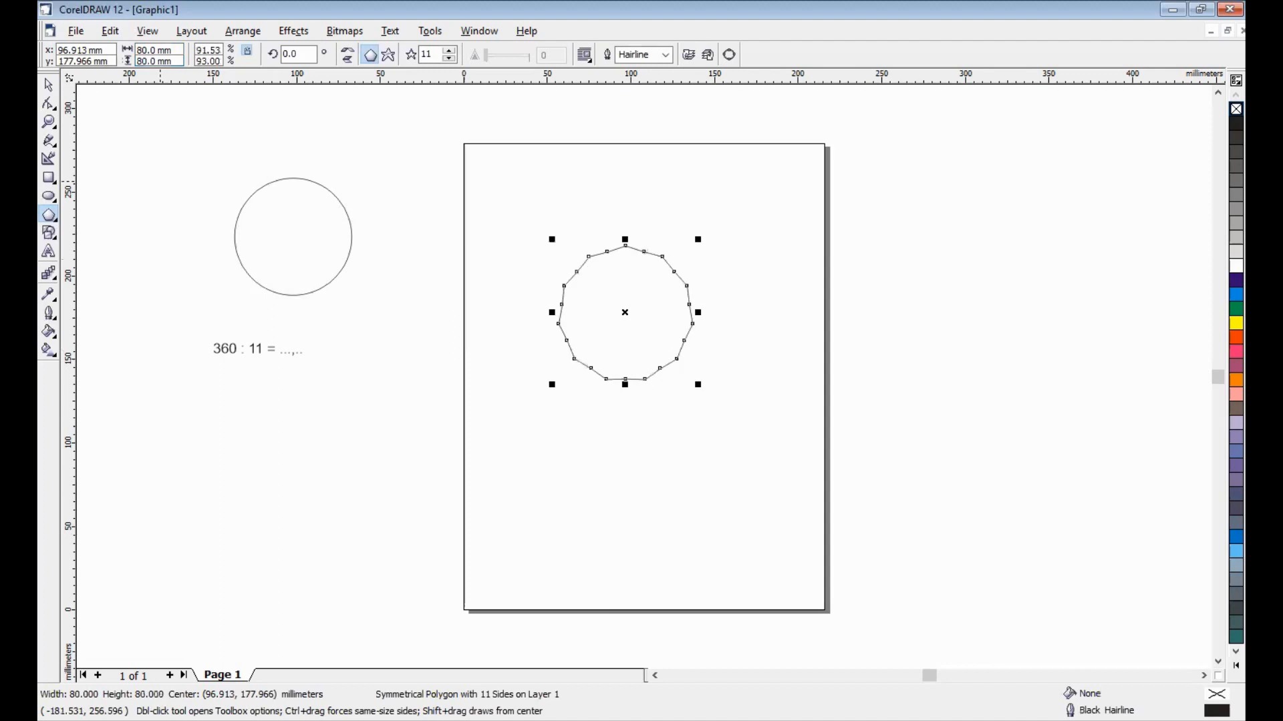
- Place a vertical guideline through the polygon's top vertex and a horizontal guideline across its centre
left_click(49, 123)
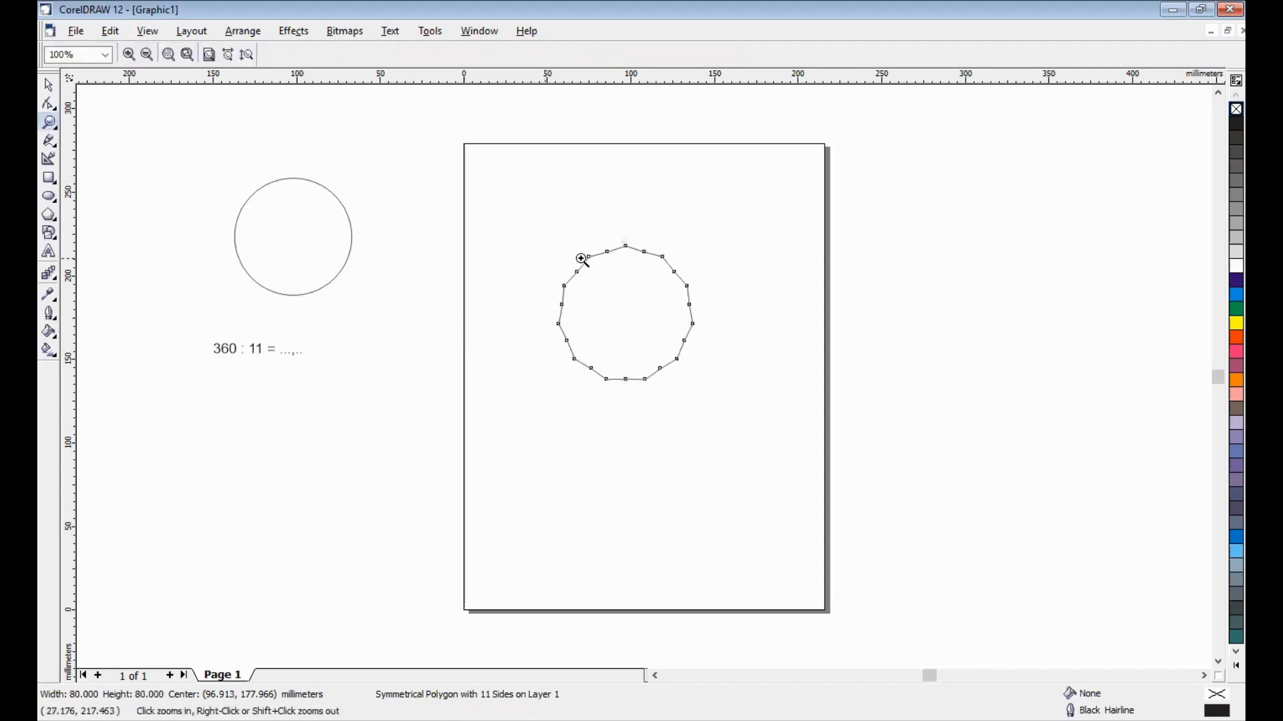
left_click_drag(539, 228, 733, 419)
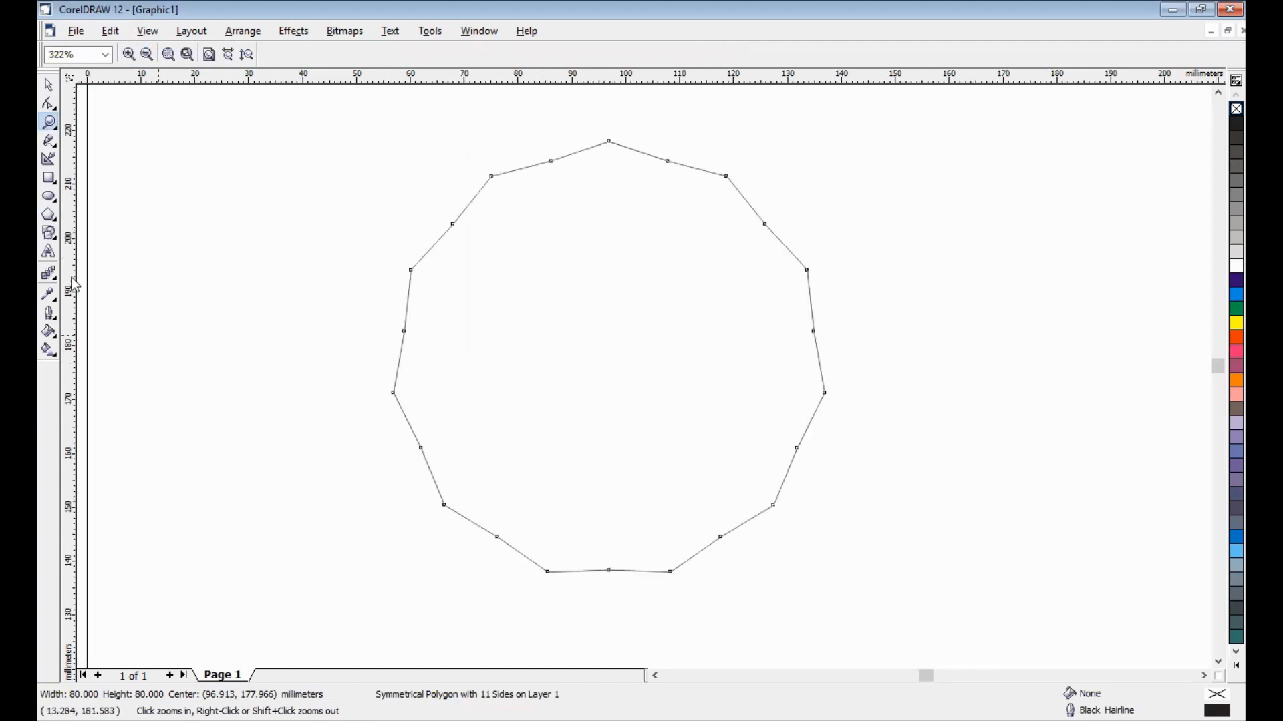
left_click_drag(75, 285, 506, 240)
left_click_drag(608, 143, 608, 143)
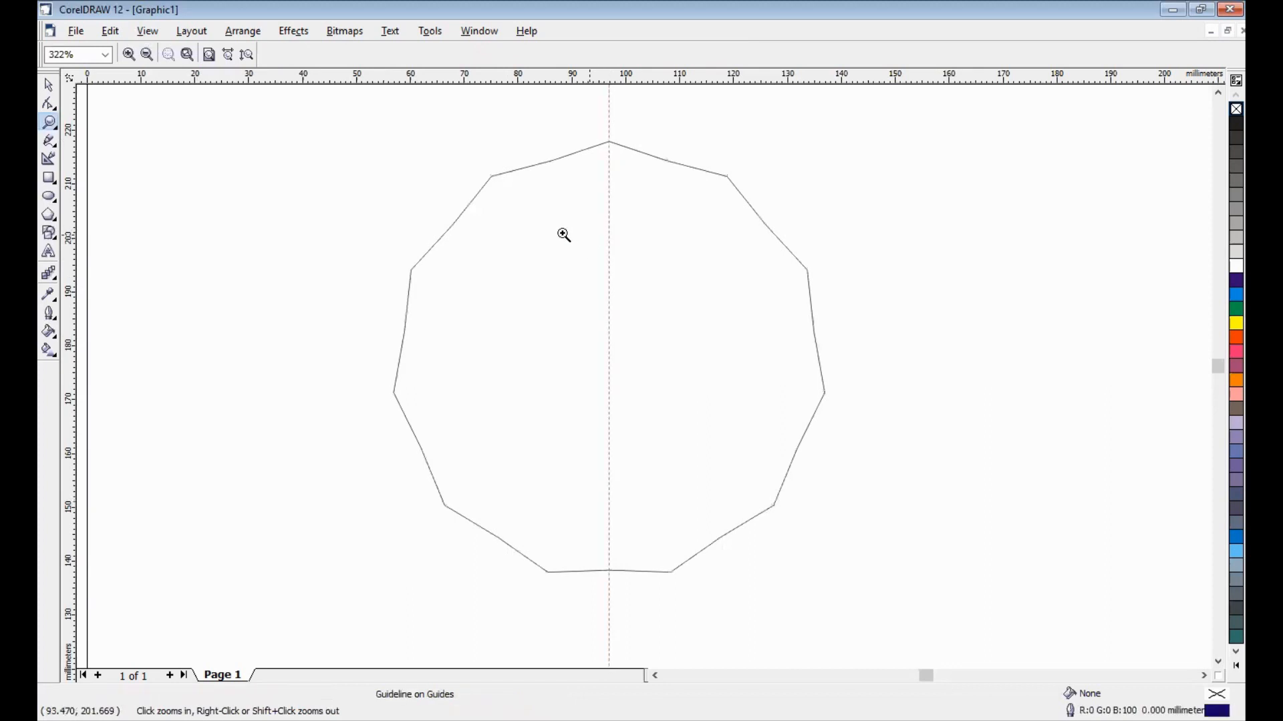
left_click(48, 85)
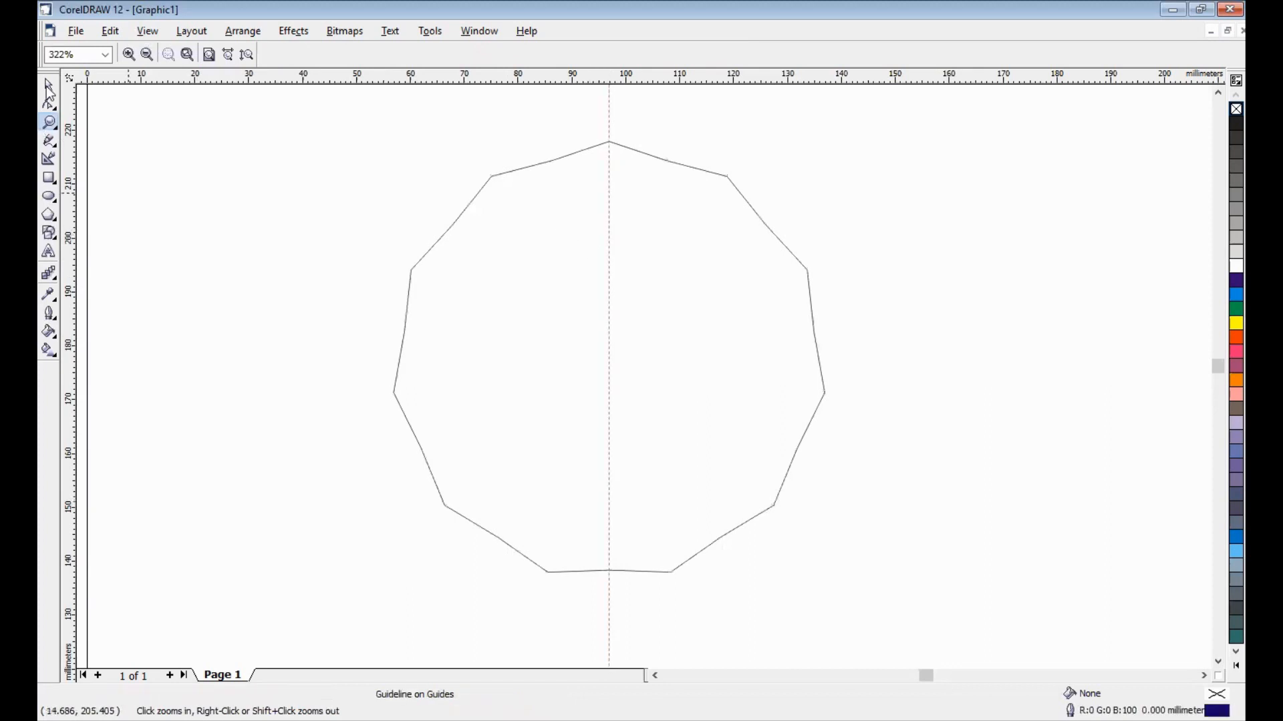
left_click(469, 434)
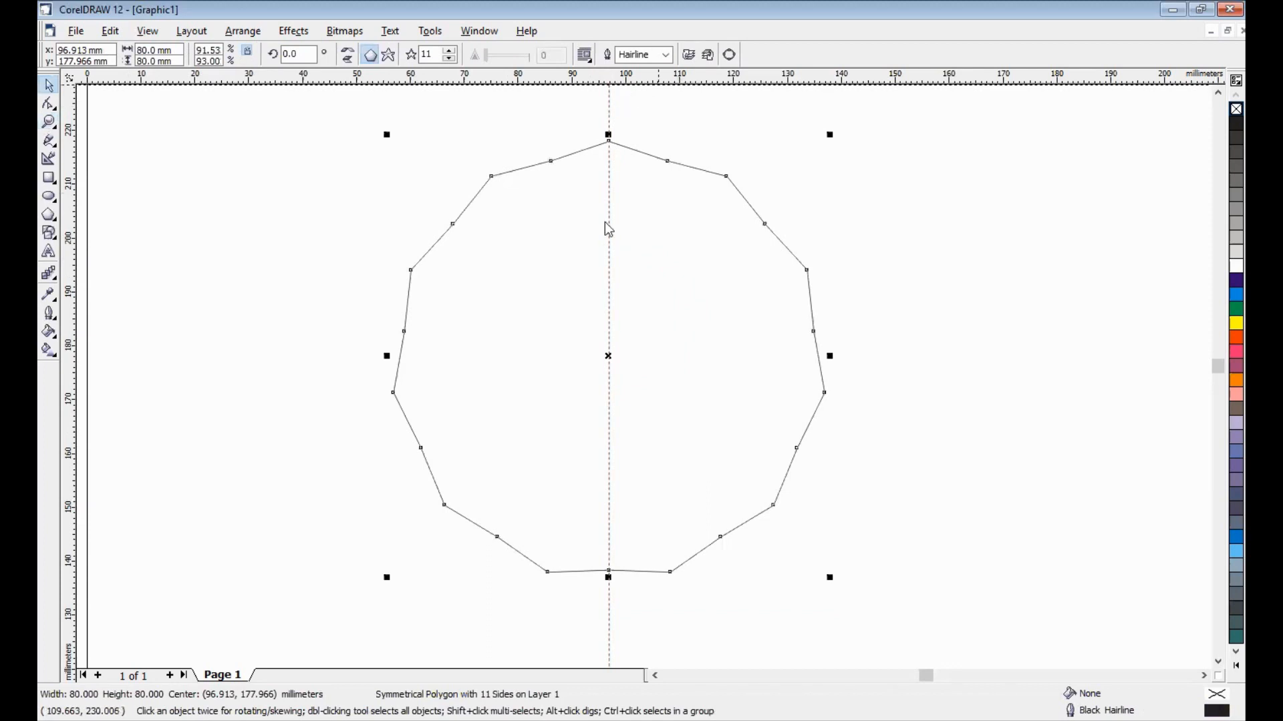
left_click_drag(605, 222, 611, 355)
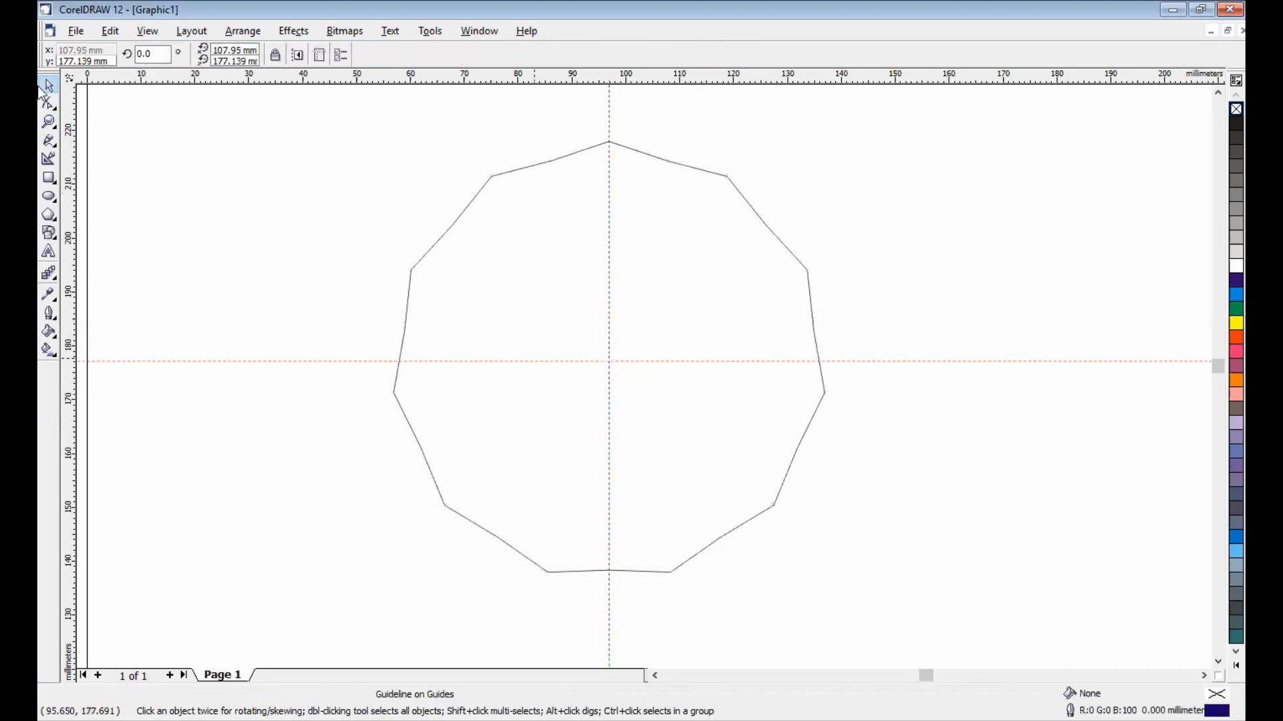
- Move the ruler origin to the intersection of the two guidelines in the polygon
left_click_drag(67, 78, 594, 366)
left_click(524, 279)
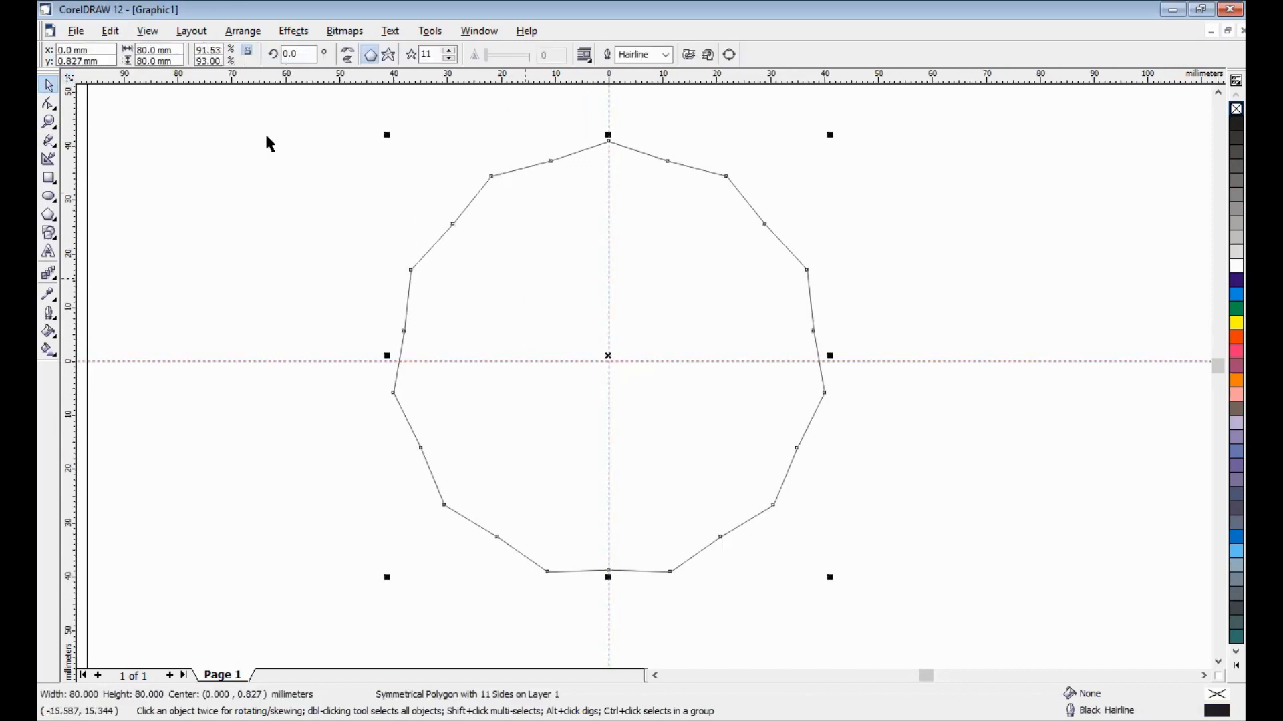
left_click(337, 226)
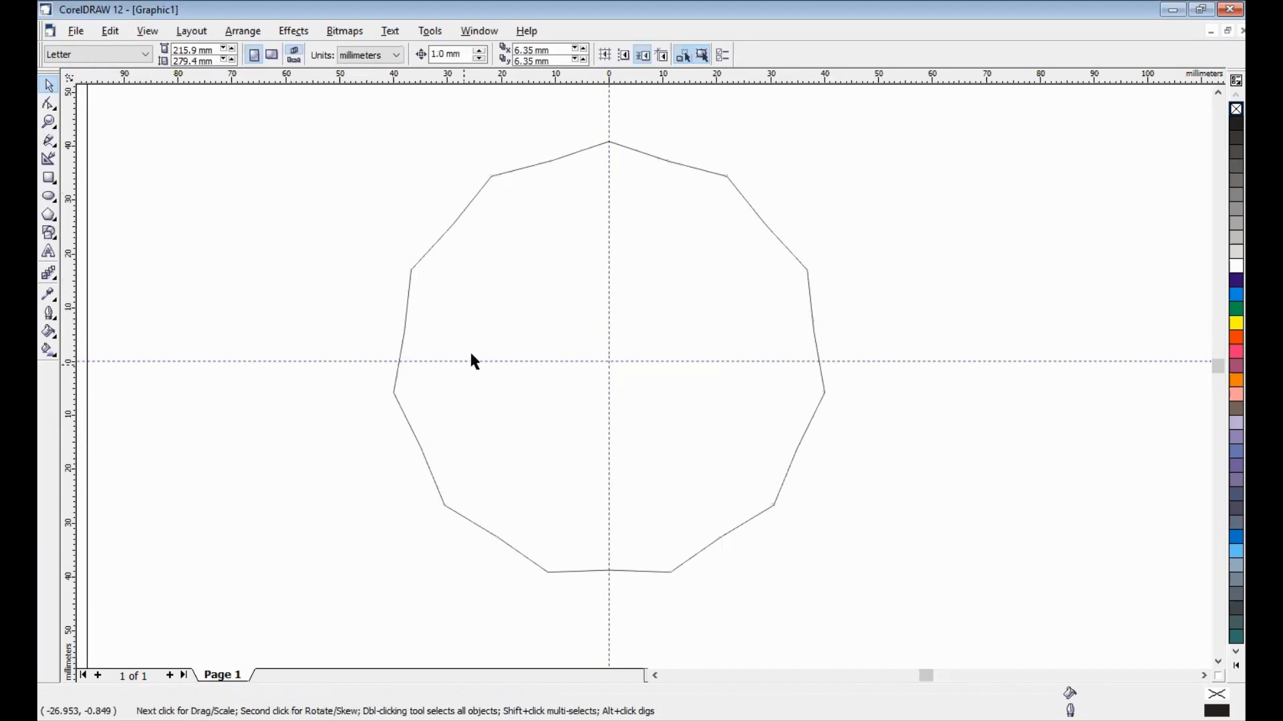
- Reshape the polygon into an 11-pointed star by moving the midpoint node beside the top vertex inward to about (-9.7, 33.9) mm
left_click(553, 193)
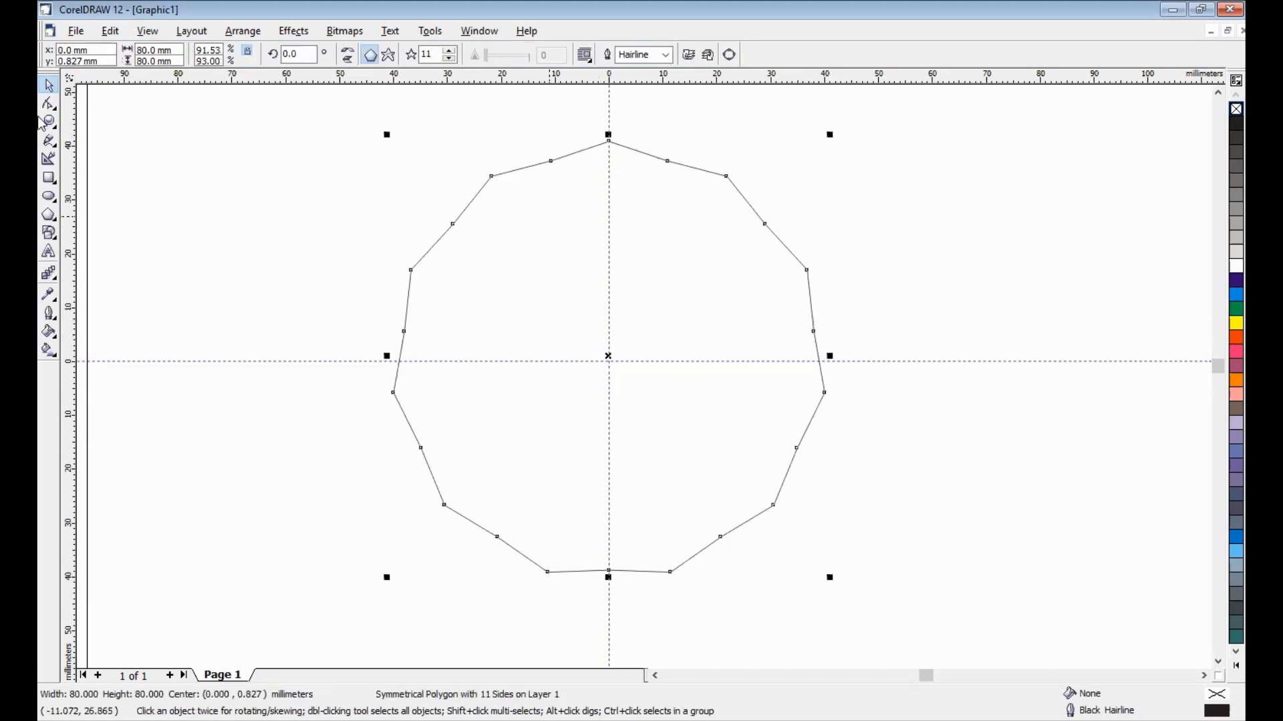
key("F10")
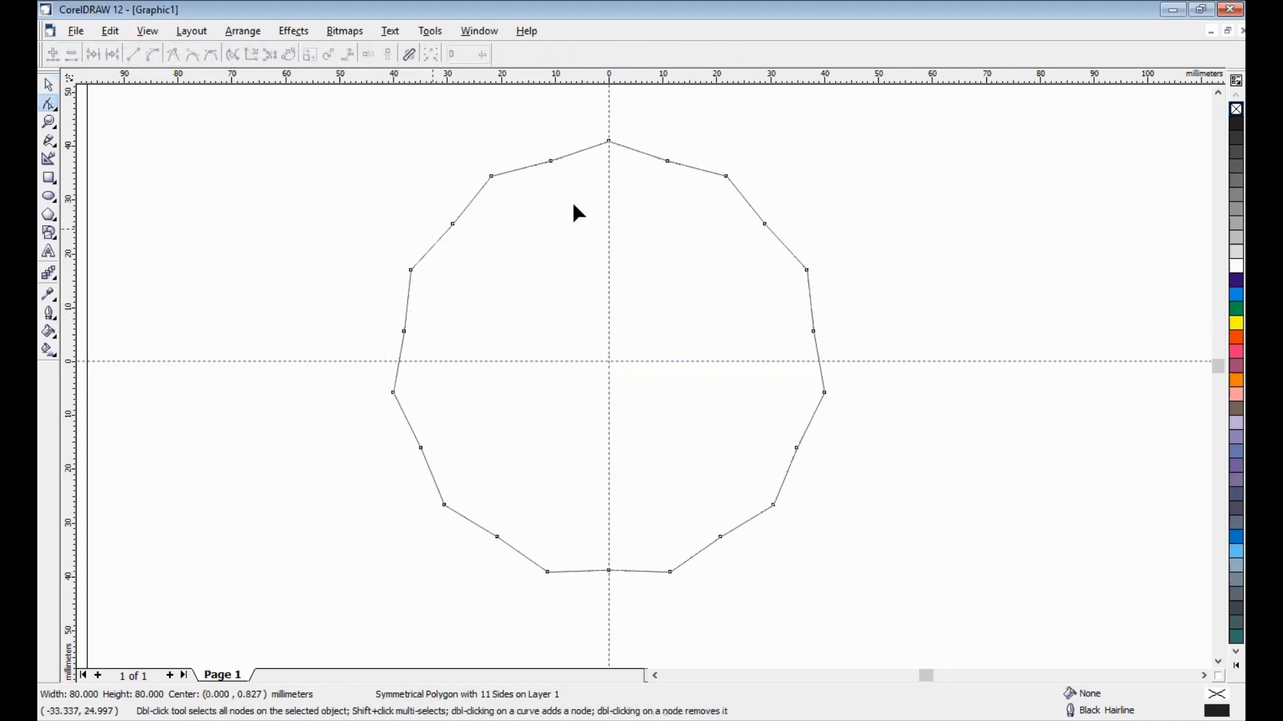
left_click(550, 161)
left_click_drag(551, 162, 557, 179)
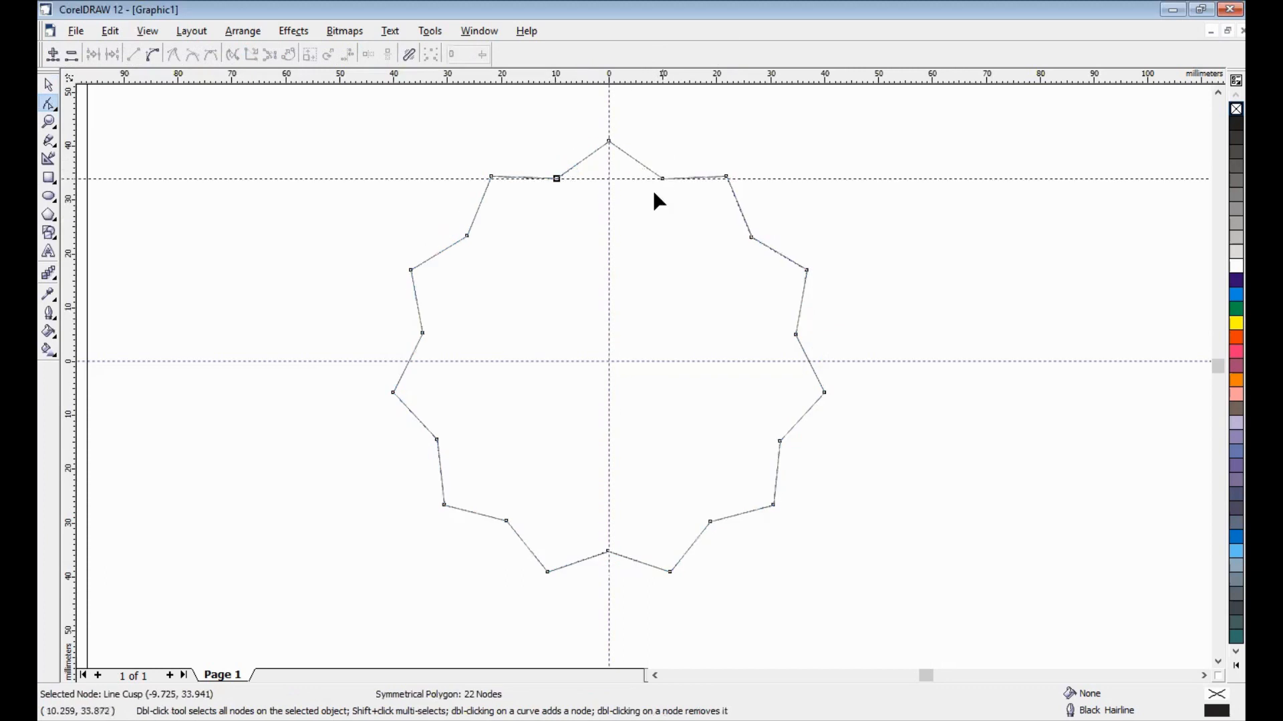
- Place a horizontal guideline through the two inner nodes beside the star's top point, about 34 mm above the origin
left_click_drag(653, 193, 653, 191)
left_click(567, 171)
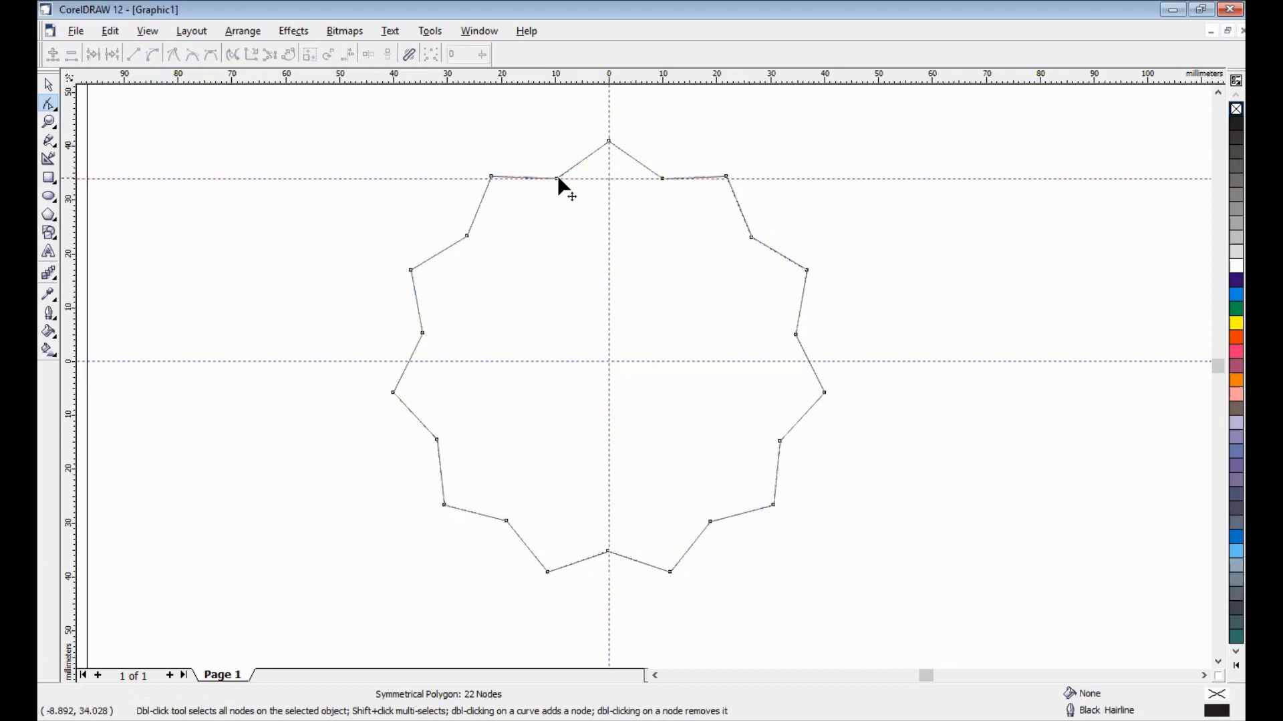
left_click(557, 178)
left_click(48, 85)
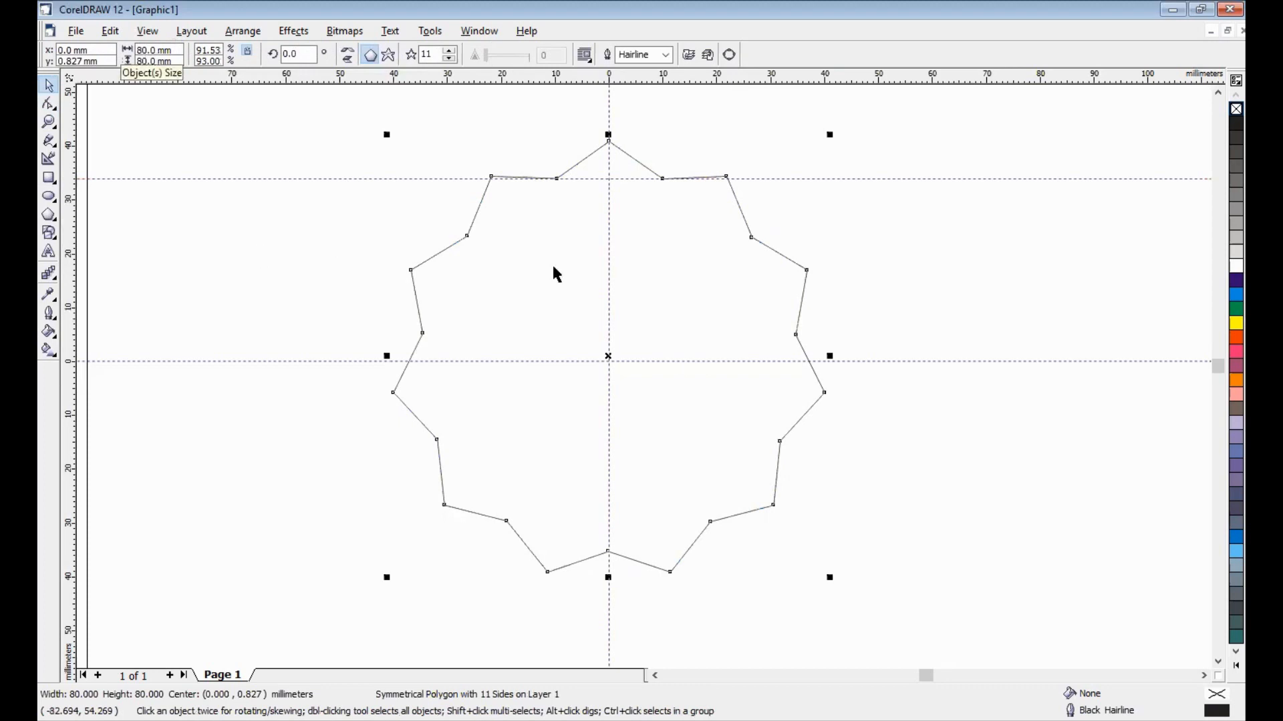
left_click(404, 154)
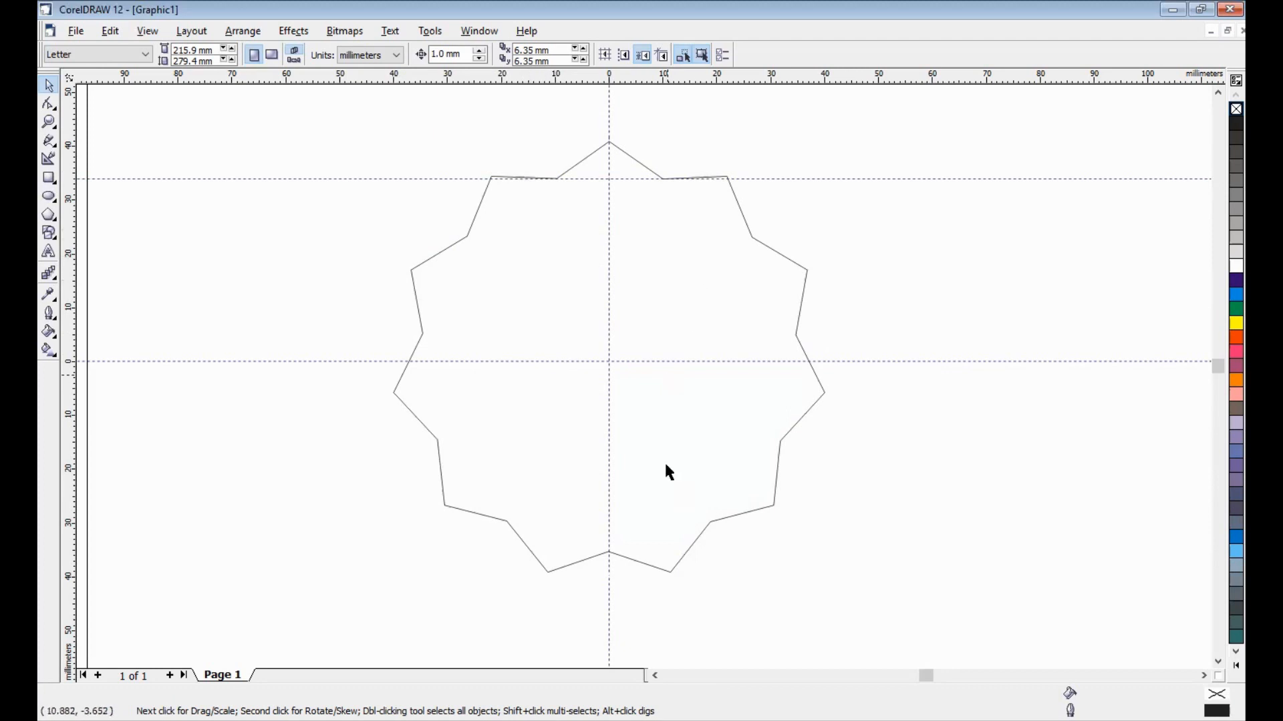
- Draw an upright rectangle around the origin inside the star and size it 6 mm wide by 30 mm high
left_click(49, 178)
left_click_drag(595, 270, 626, 443)
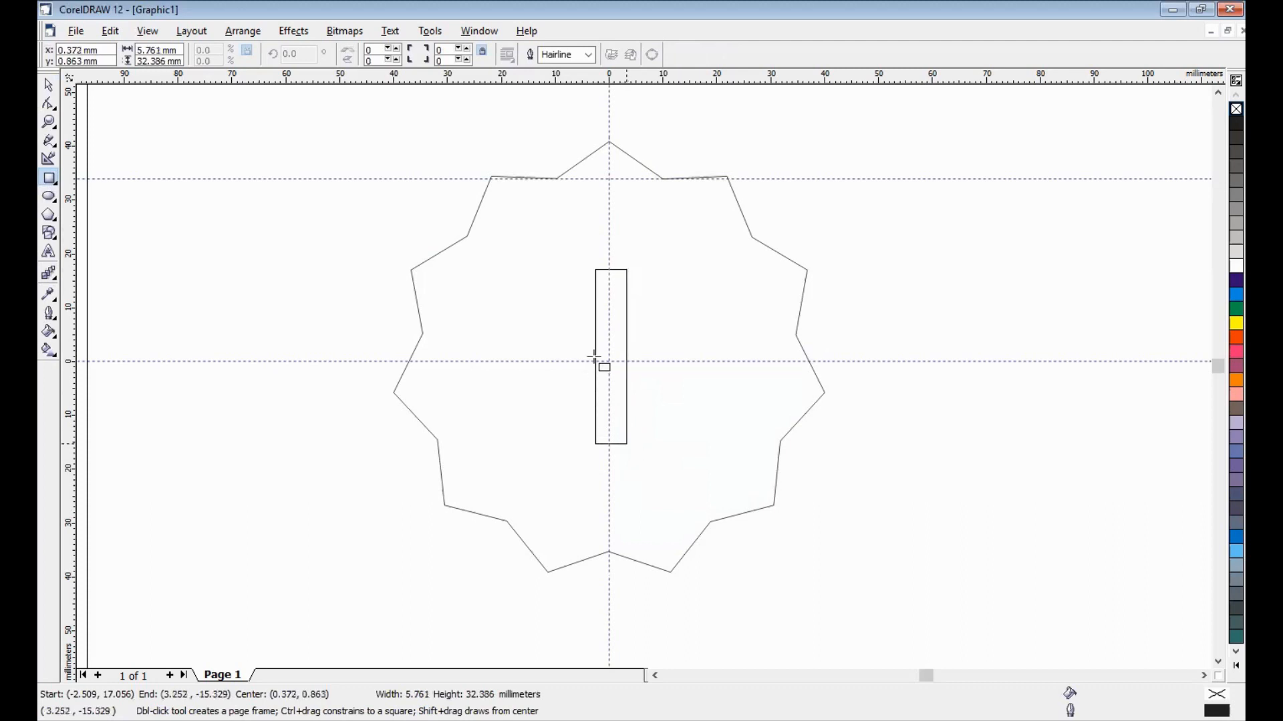
double_click(143, 54)
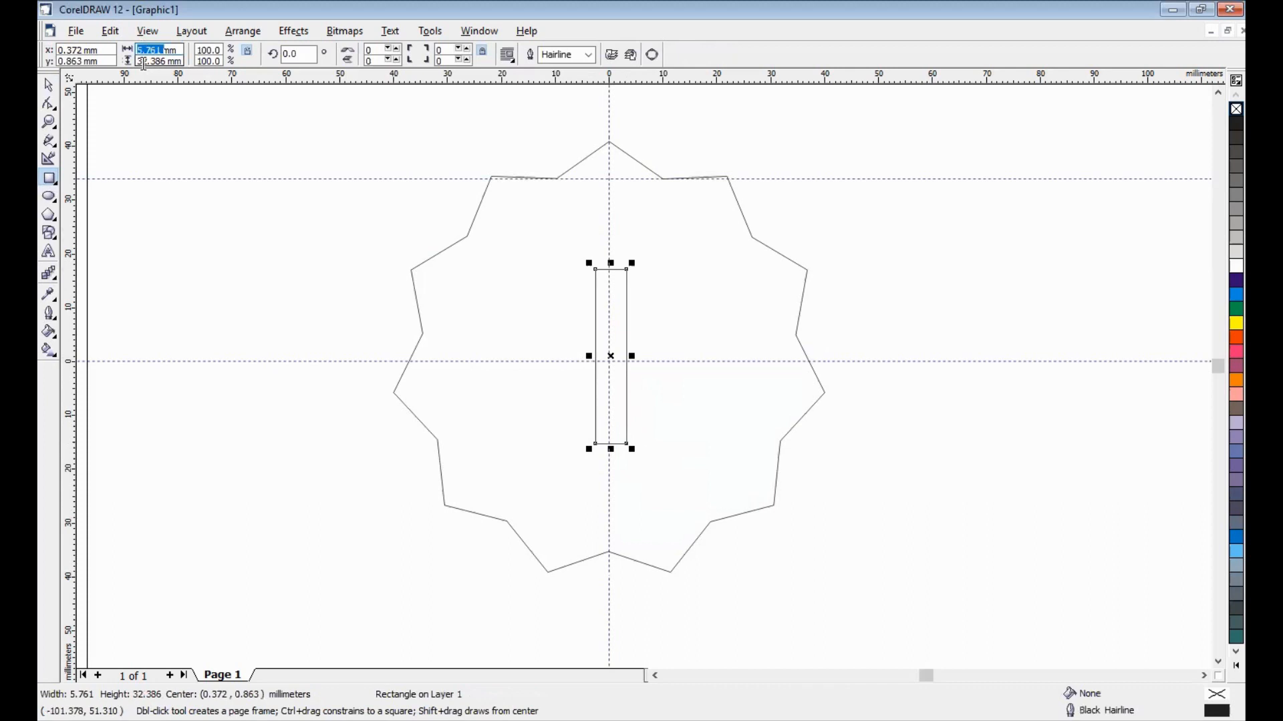
type("6mm")
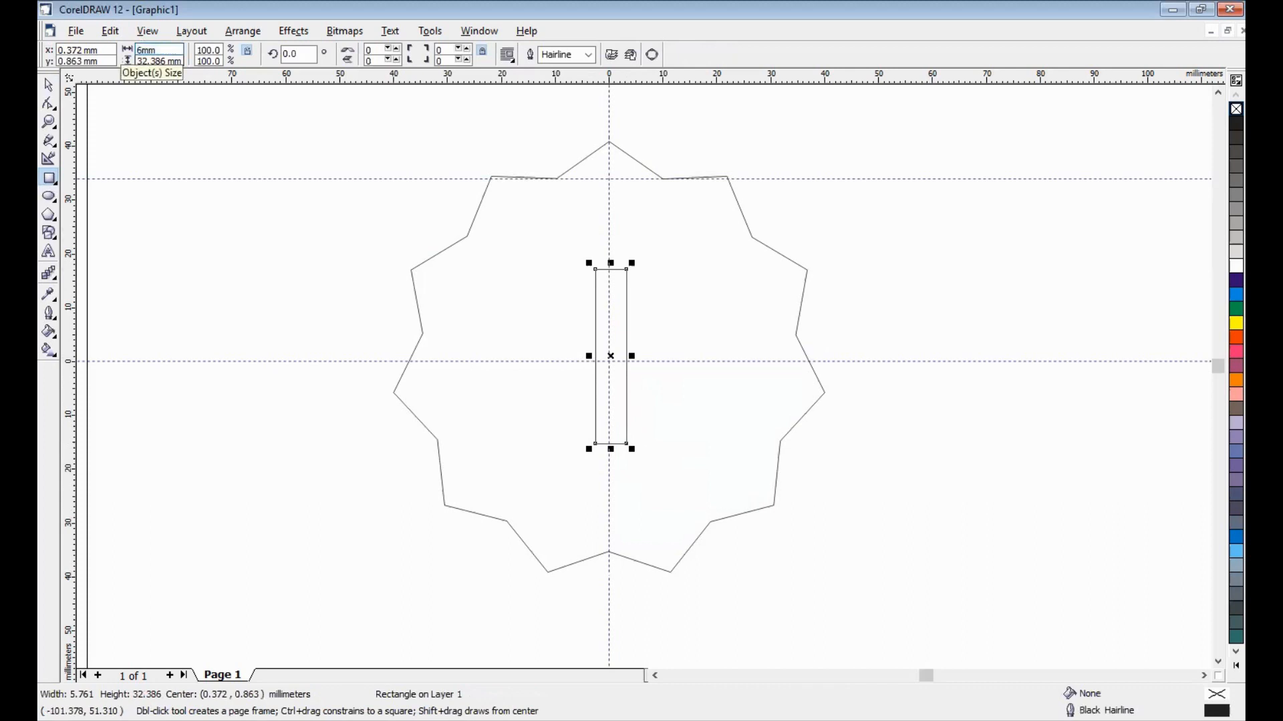
key("Tab")
type("30")
key("Return")
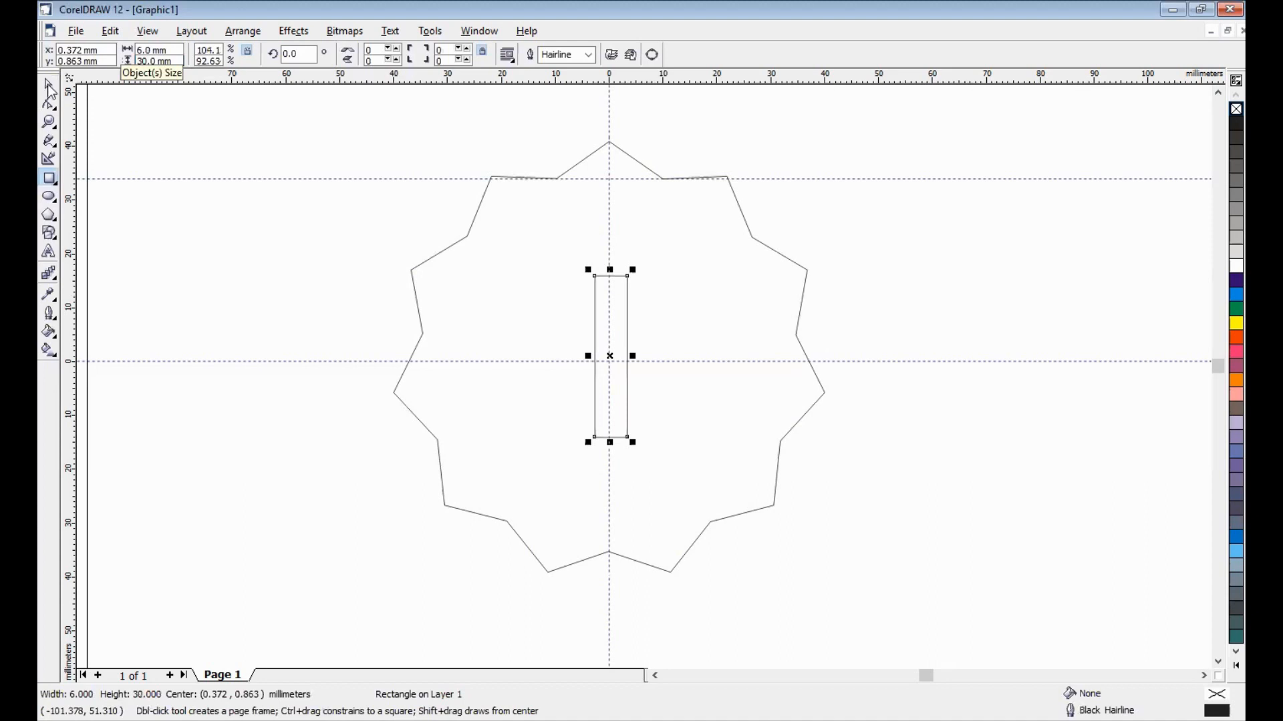
- Create a copy of the rectangle rotated 90 degrees so that the two rectangles cross
key("space")
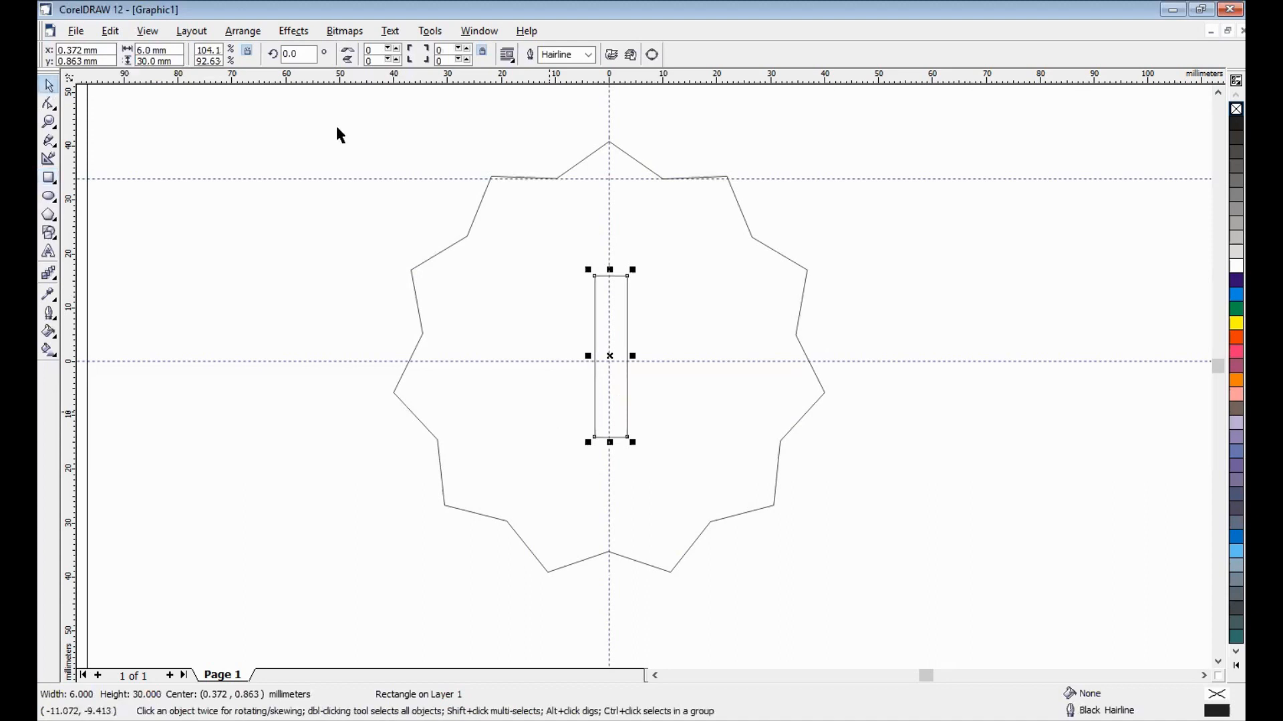
left_click(272, 54)
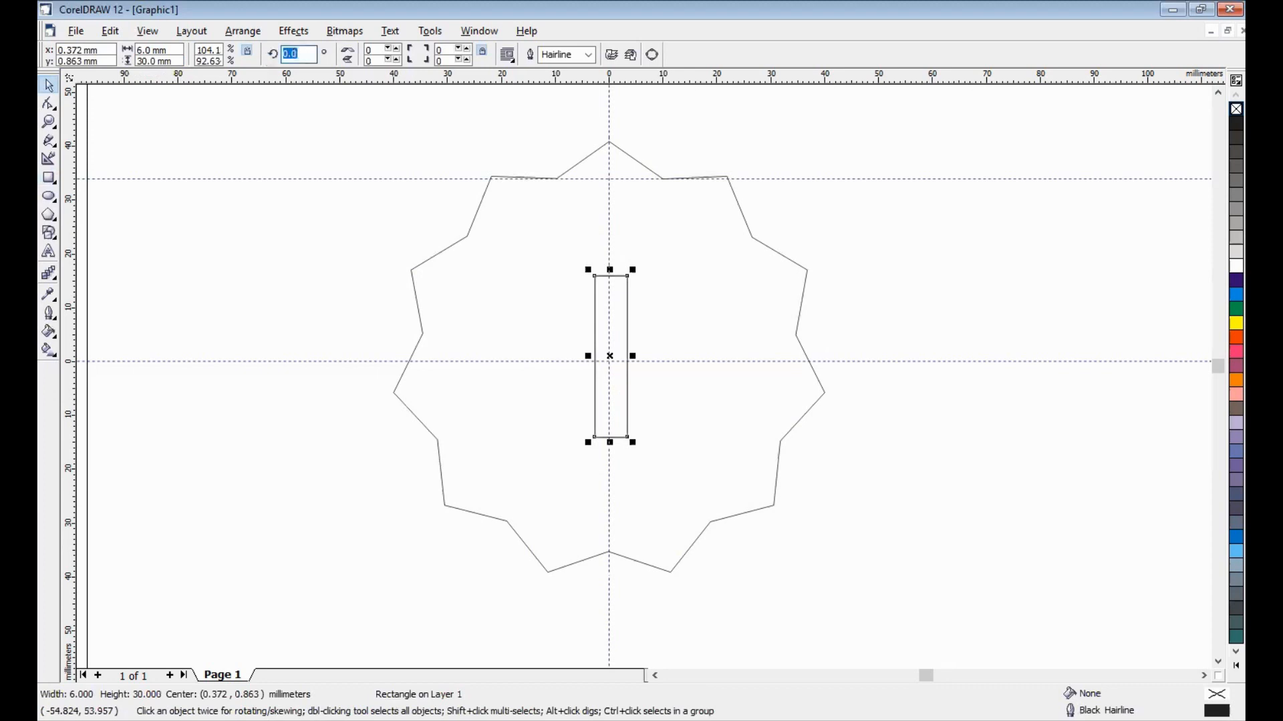
type("90")
key("Return")
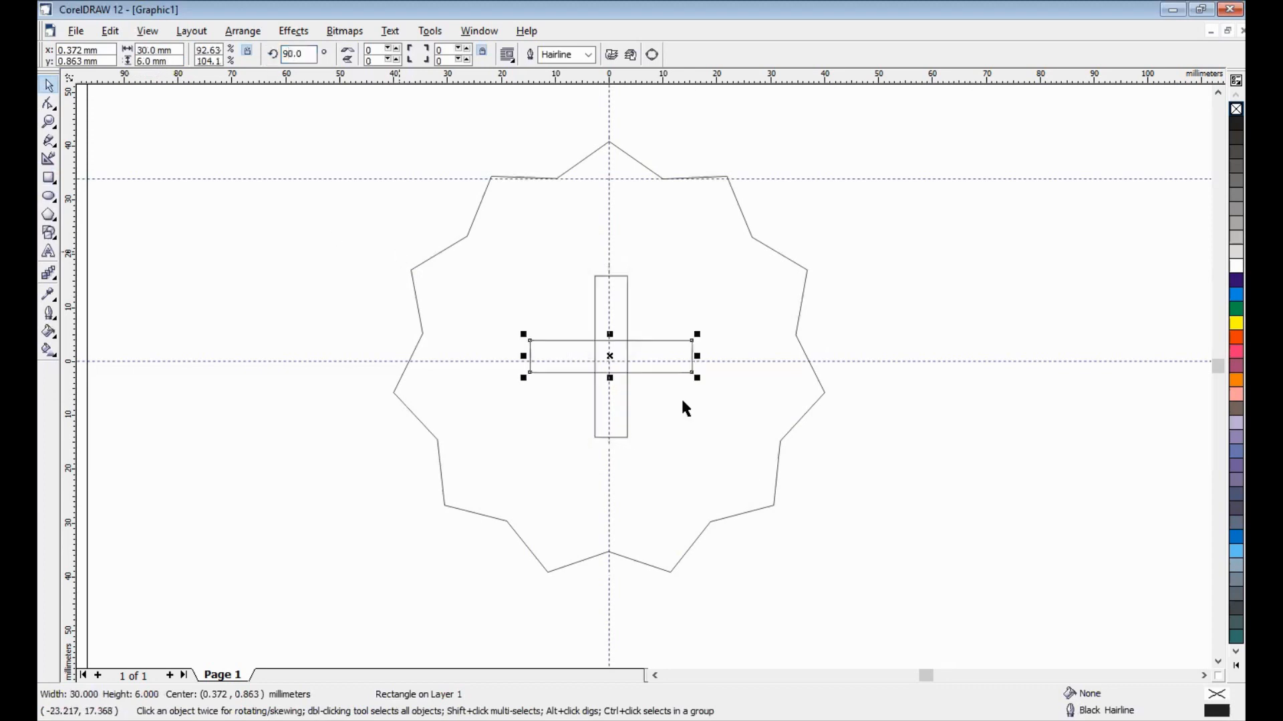
- Move both crossed rectangles together out of the star to about (68, 4.9) mm and keep them selected
left_click_drag(335, 229, 707, 463)
left_click_drag(609, 355, 968, 339)
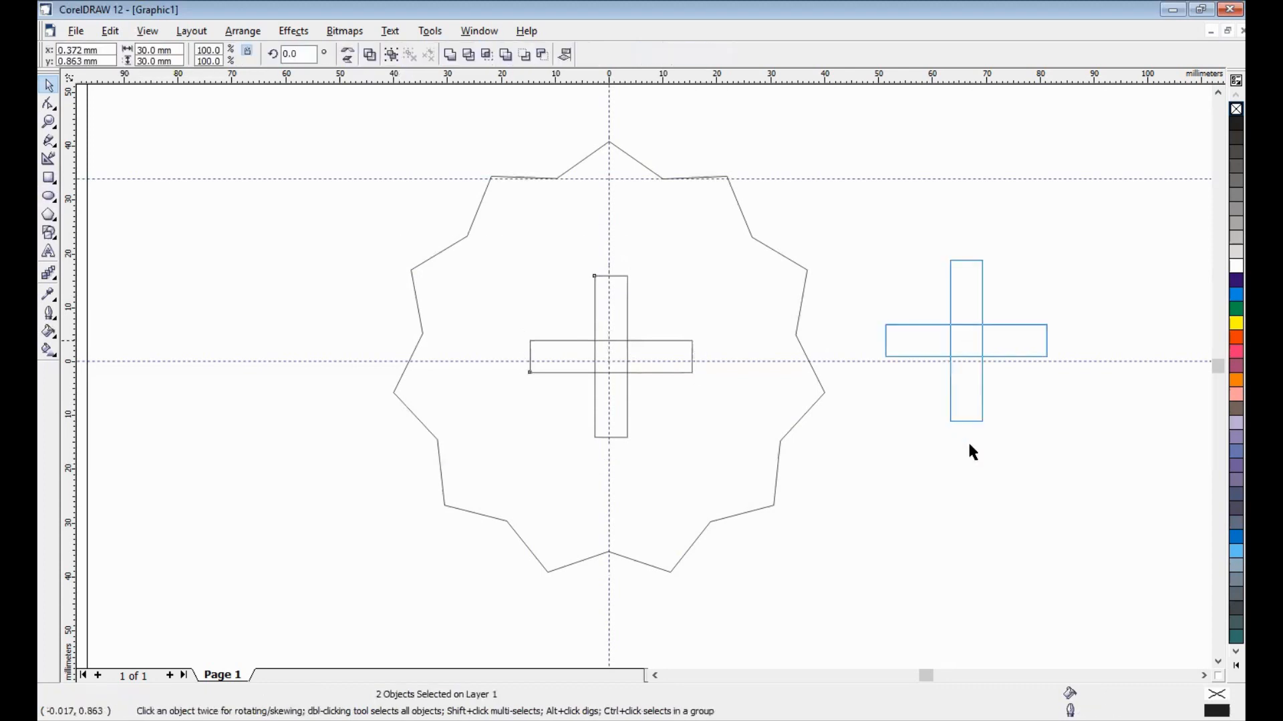
left_click_drag(970, 445, 1030, 334)
left_click_drag(894, 229, 1144, 491)
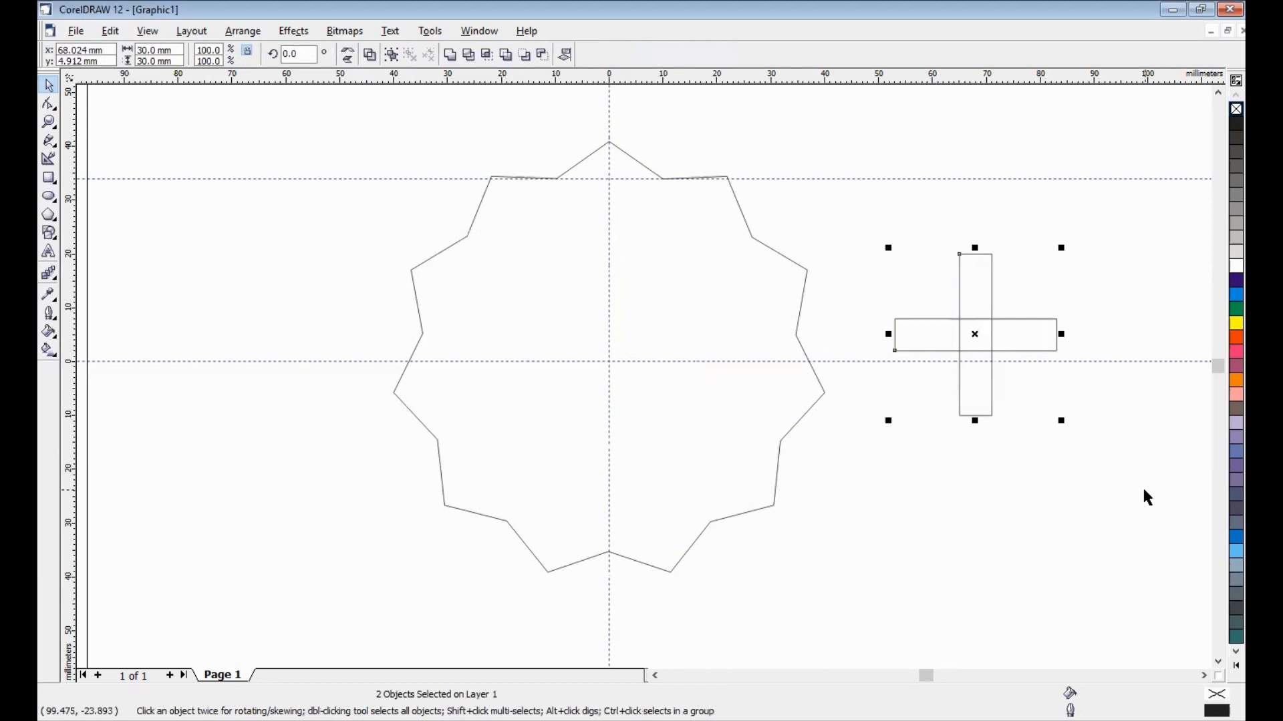
- Align the two rectangles by their horizontal and vertical centres and weld them into one cross shape
key("ctrl+shift+a")
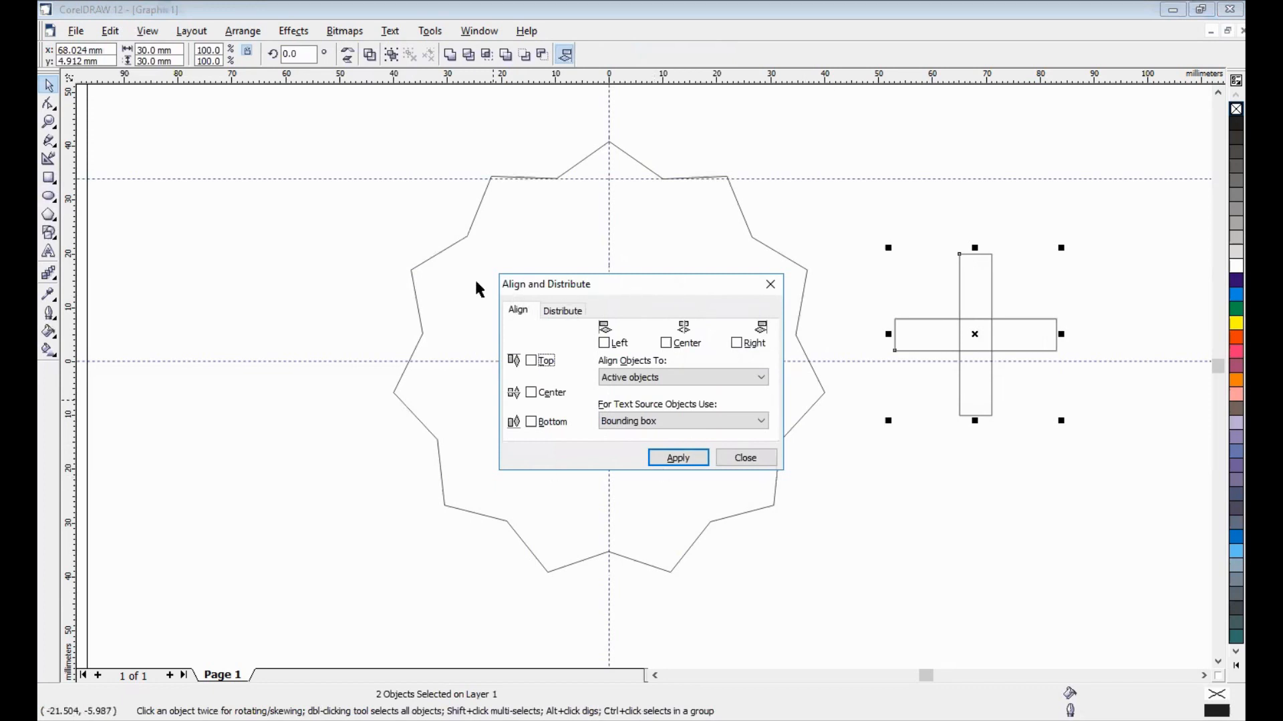
left_click(676, 344)
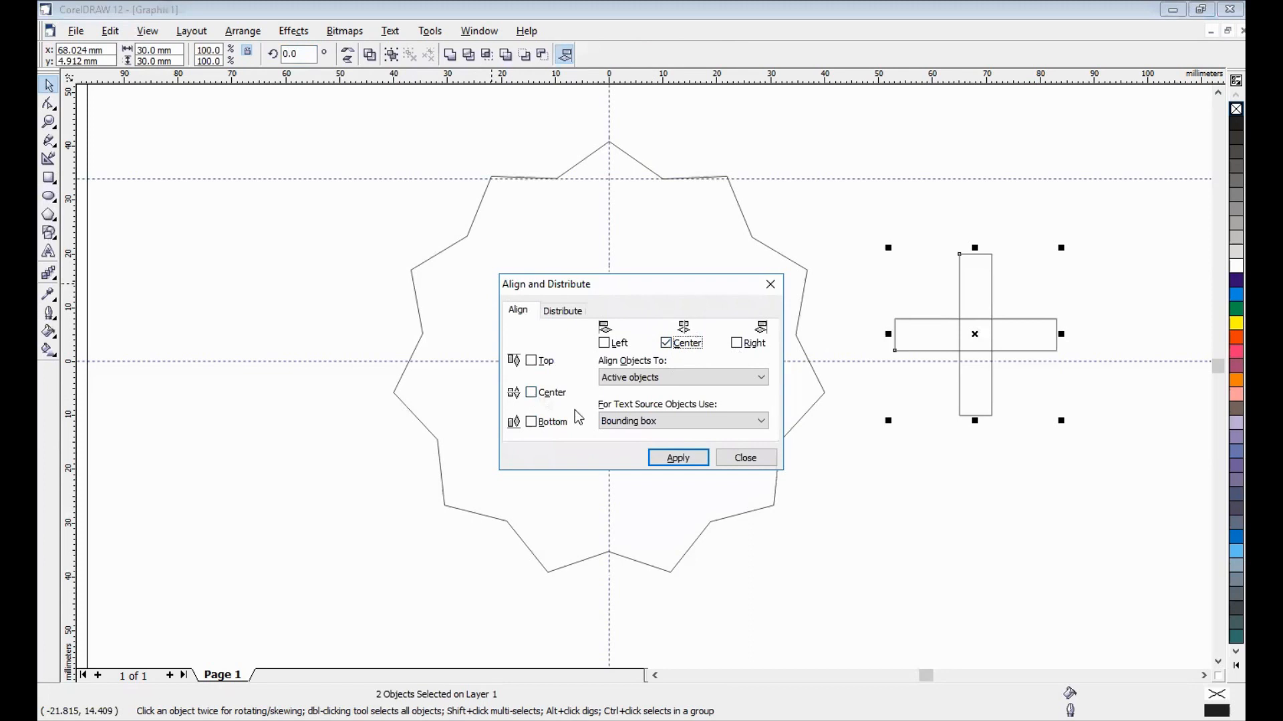
left_click(532, 397)
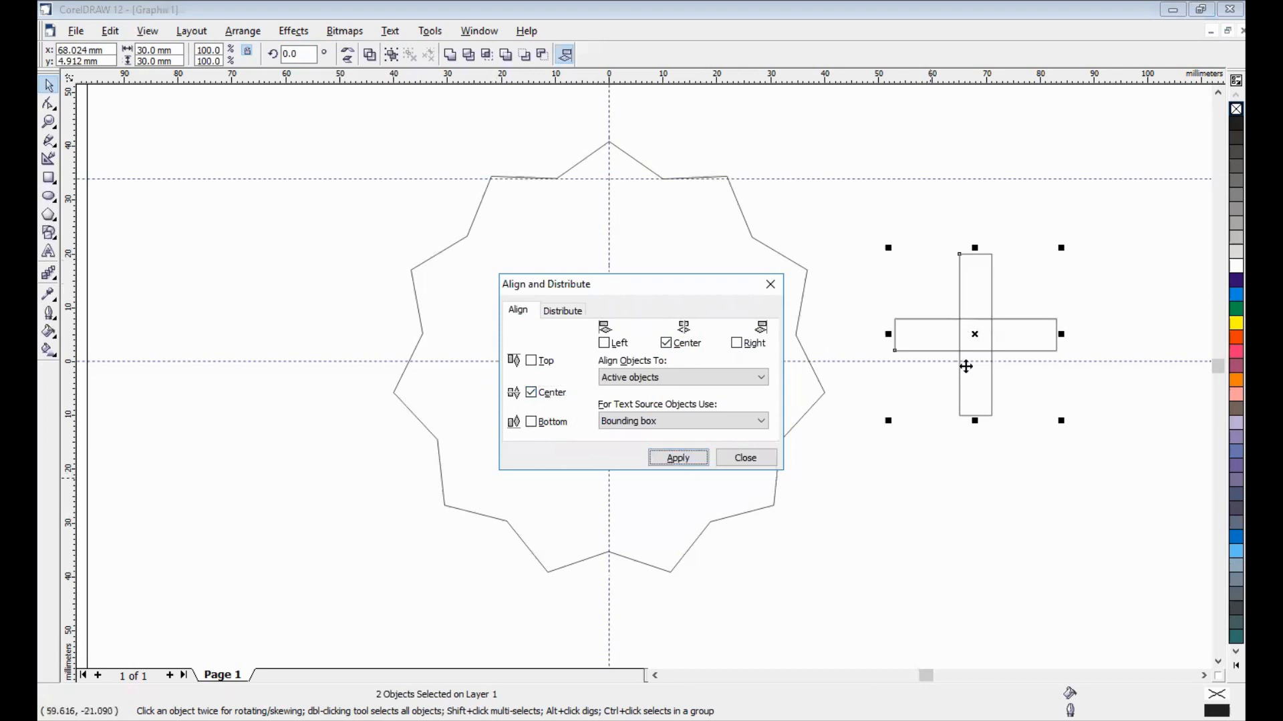
left_click(1079, 467)
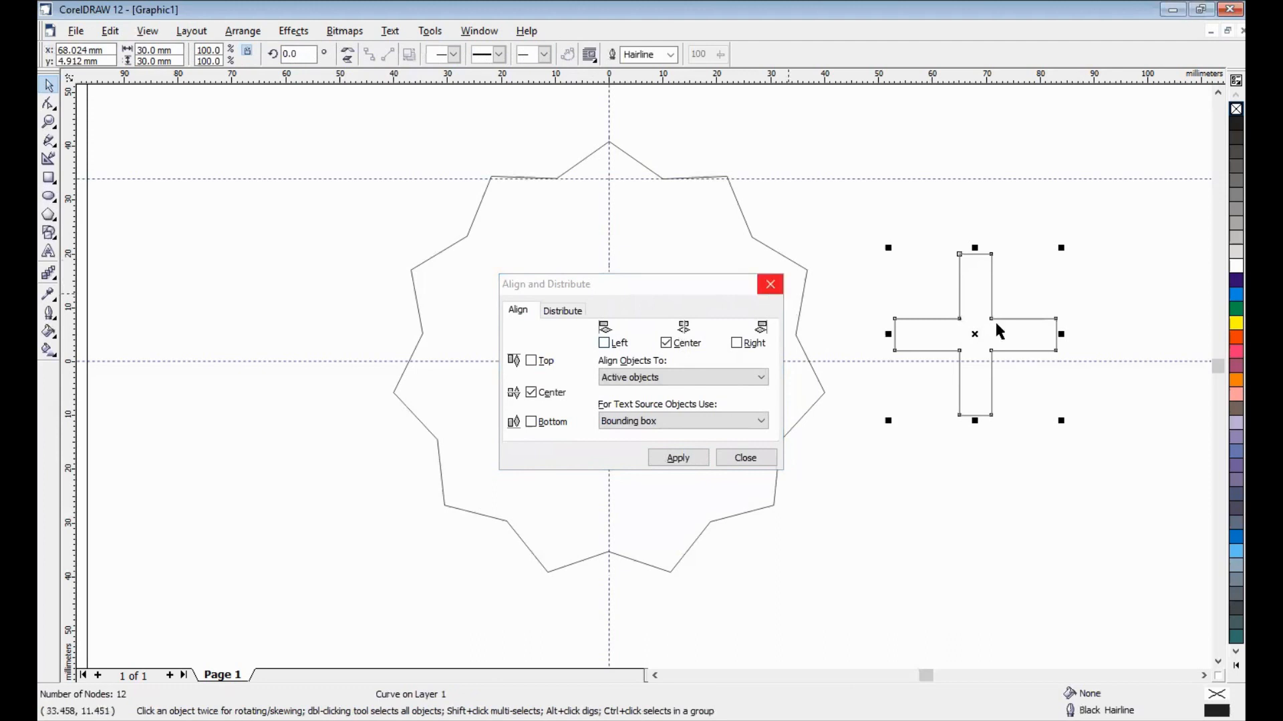
- Move the cross into the star and align the two objects by their horizontal and vertical centres
left_click_drag(976, 336, 604, 358)
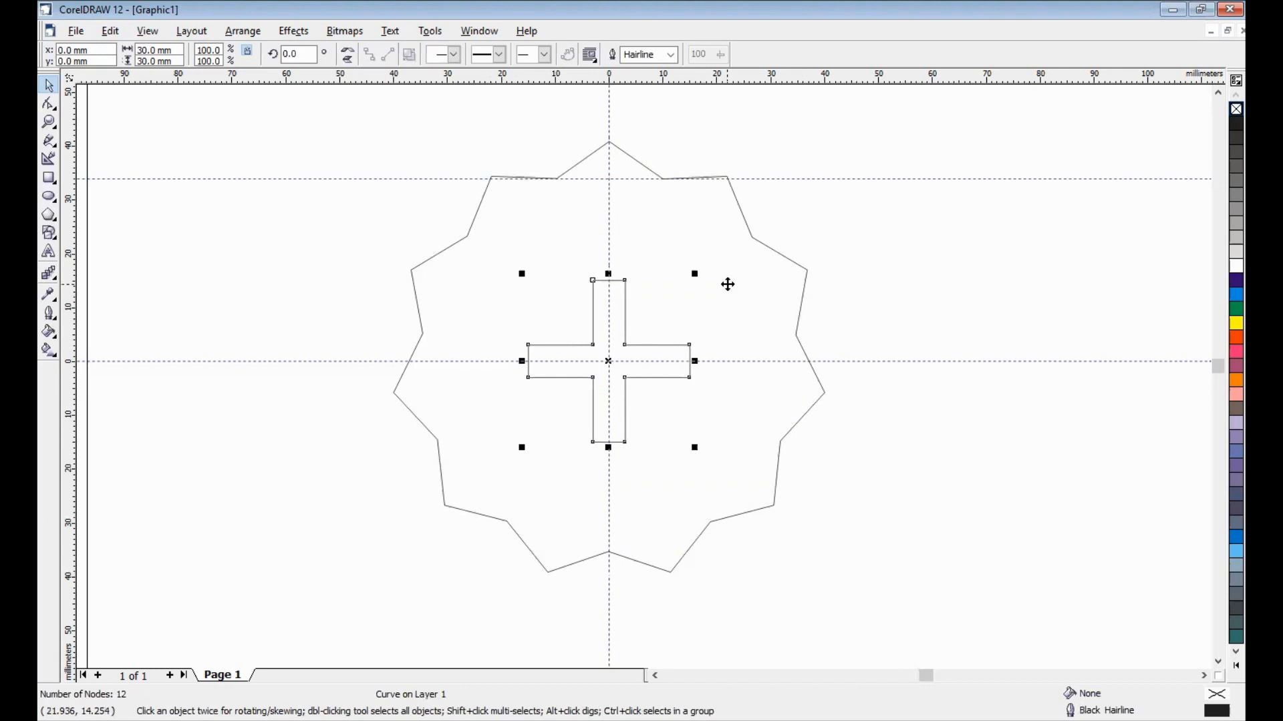
key("ctrl+a")
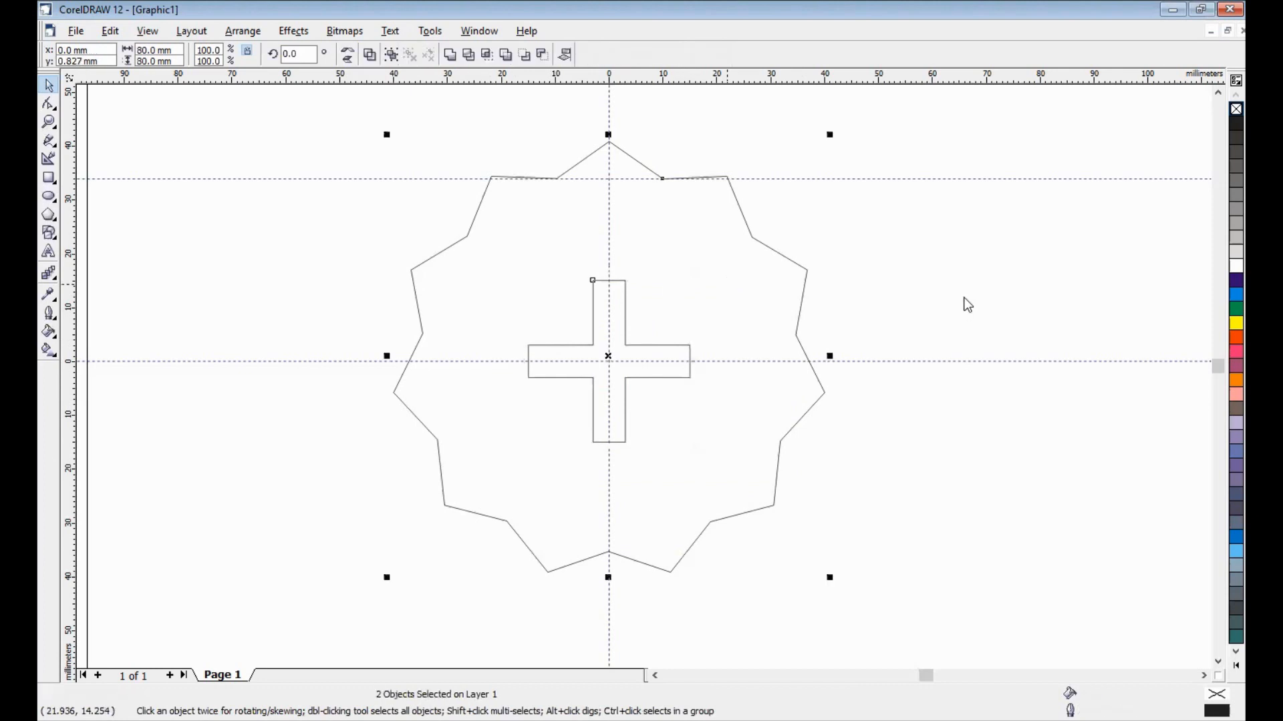
key("ctrl+shift+a")
left_click(839, 349)
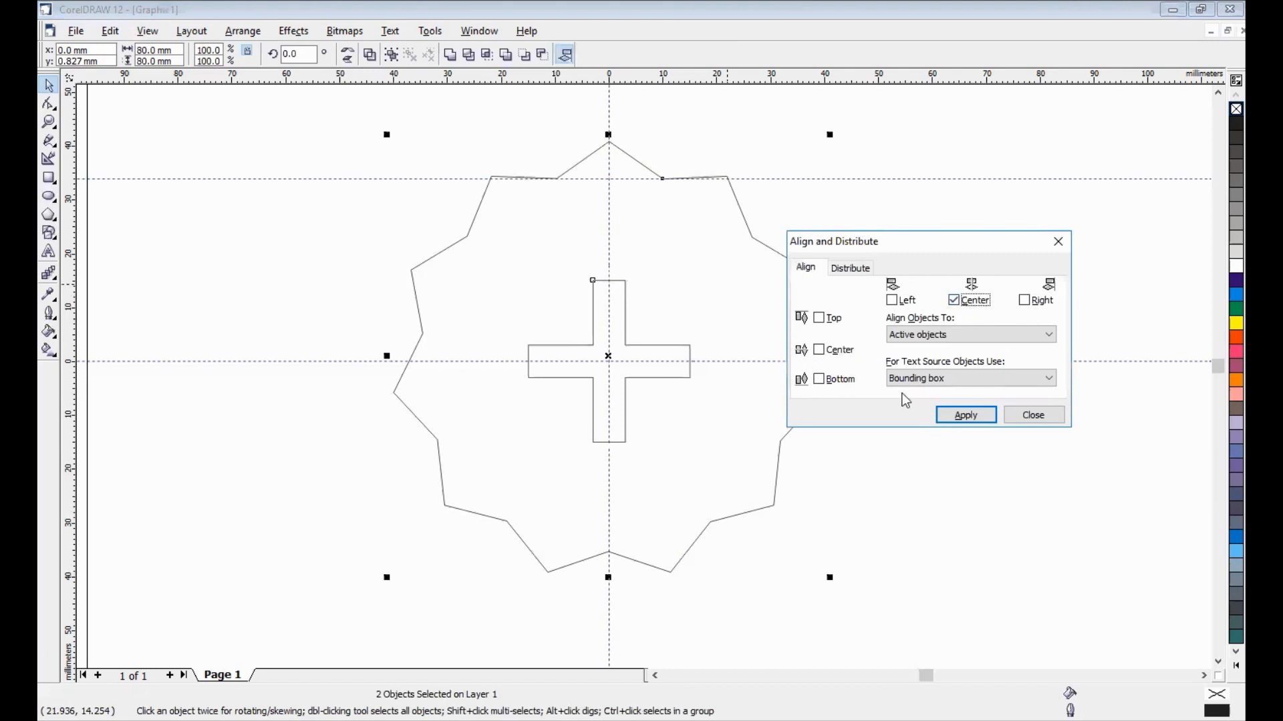
left_click(958, 415)
left_click(1021, 413)
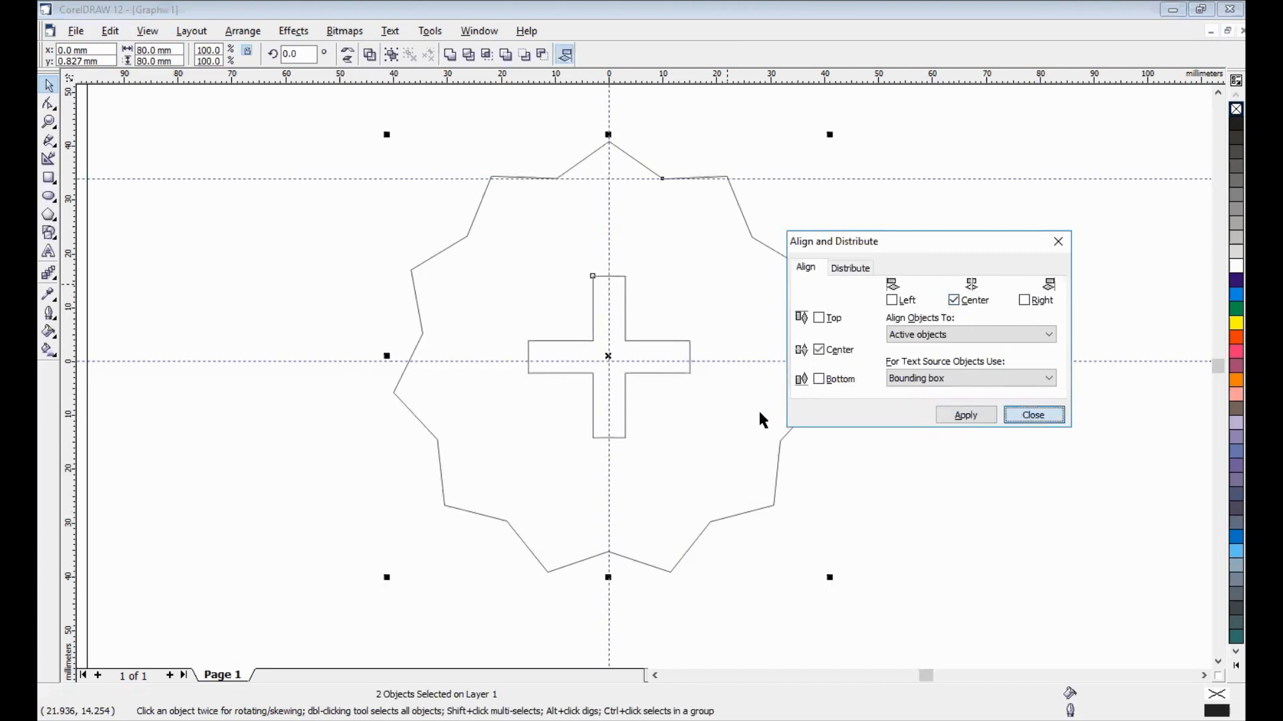
key("Escape")
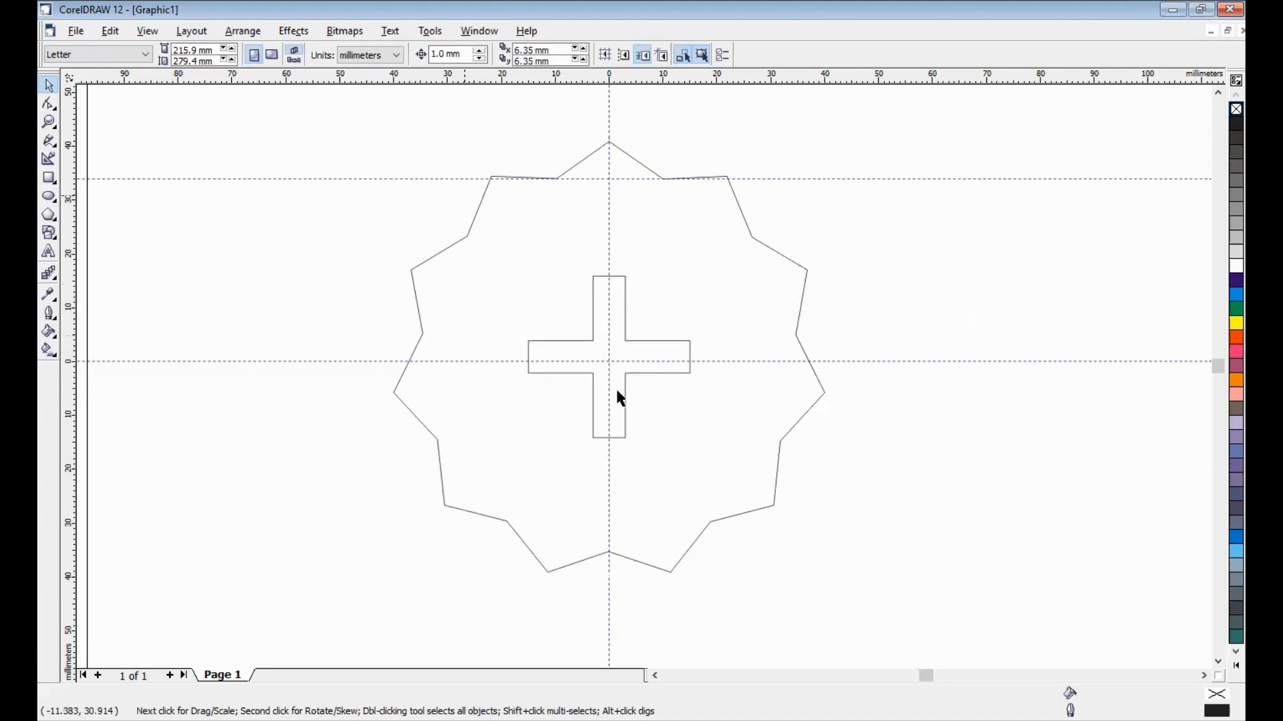
- Draw a circle about 46 mm in diameter and place it around the cross at the star's centre
left_click(49, 198)
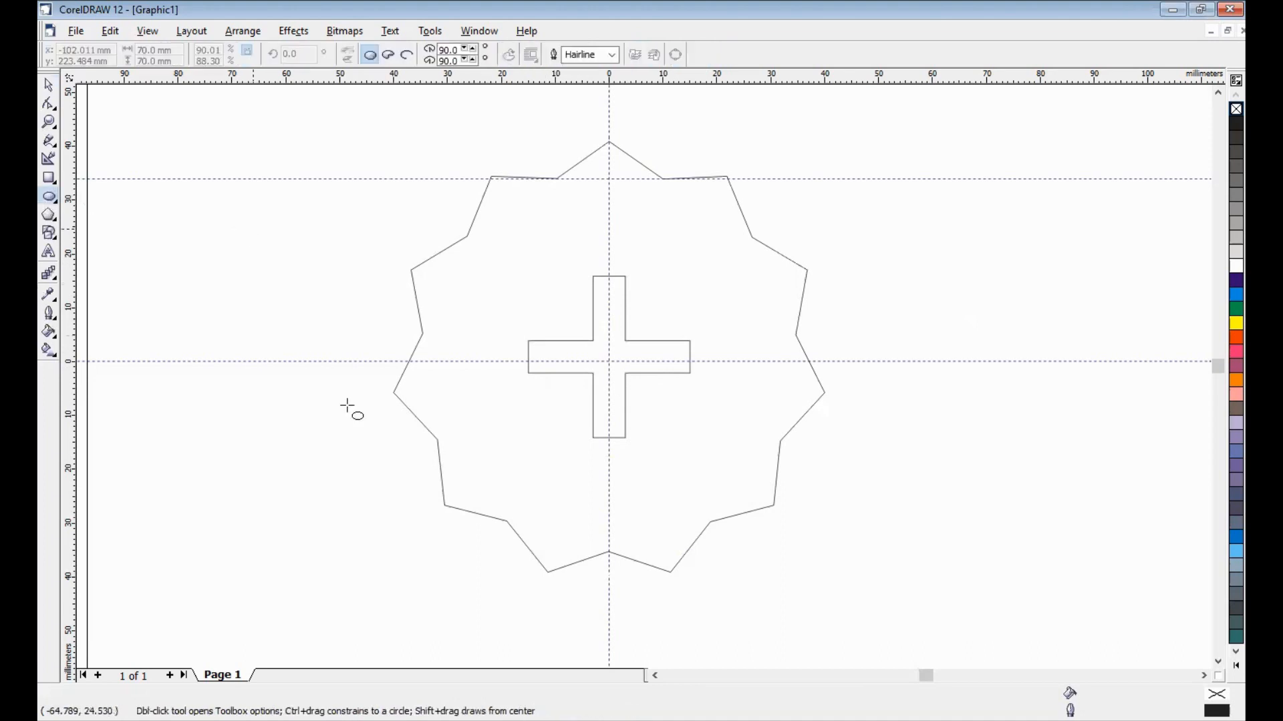
left_click_drag(181, 213, 429, 463)
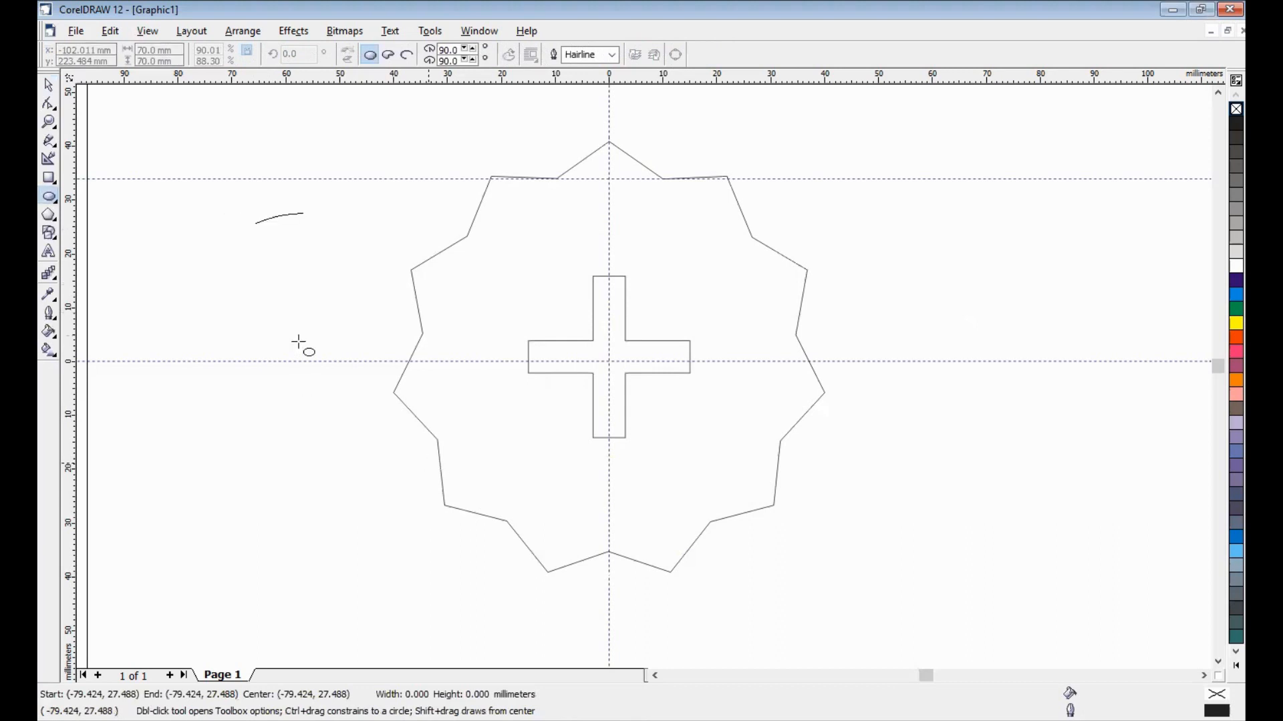
left_click_drag(324, 340, 607, 357)
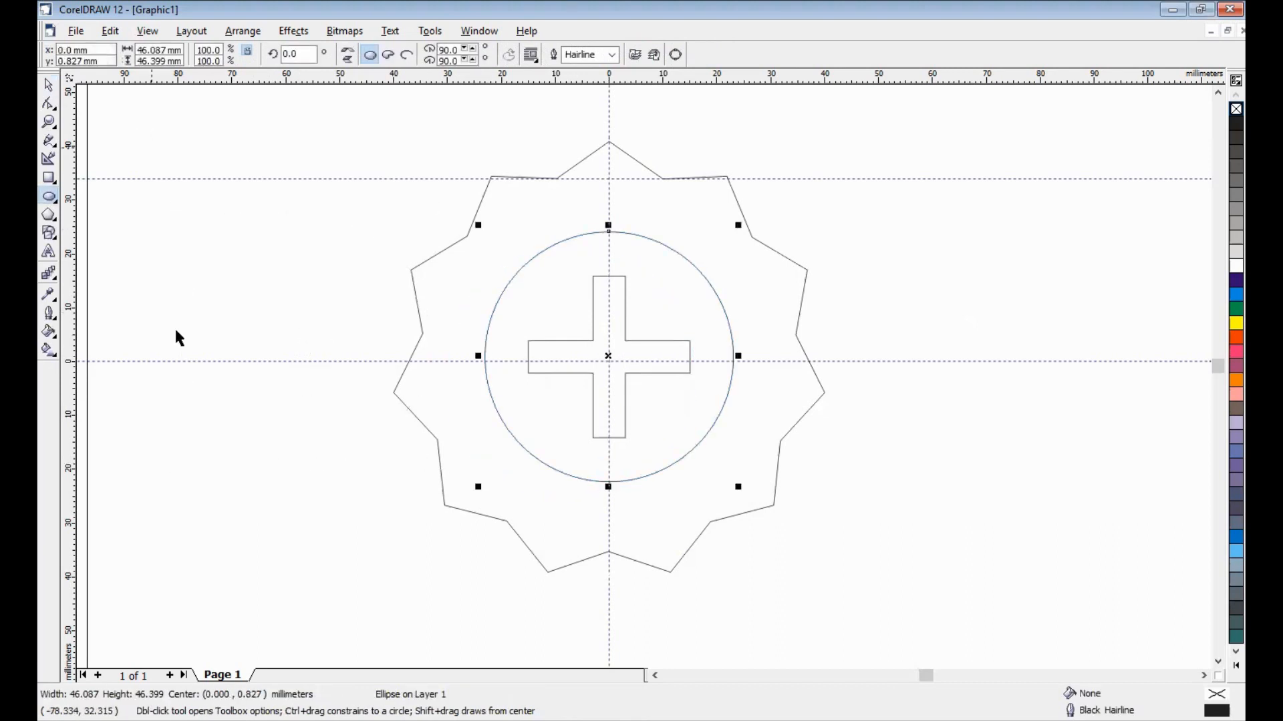
- Delete the horizontal guideline that runs through the ruler origin
left_click(50, 87)
left_click(196, 368)
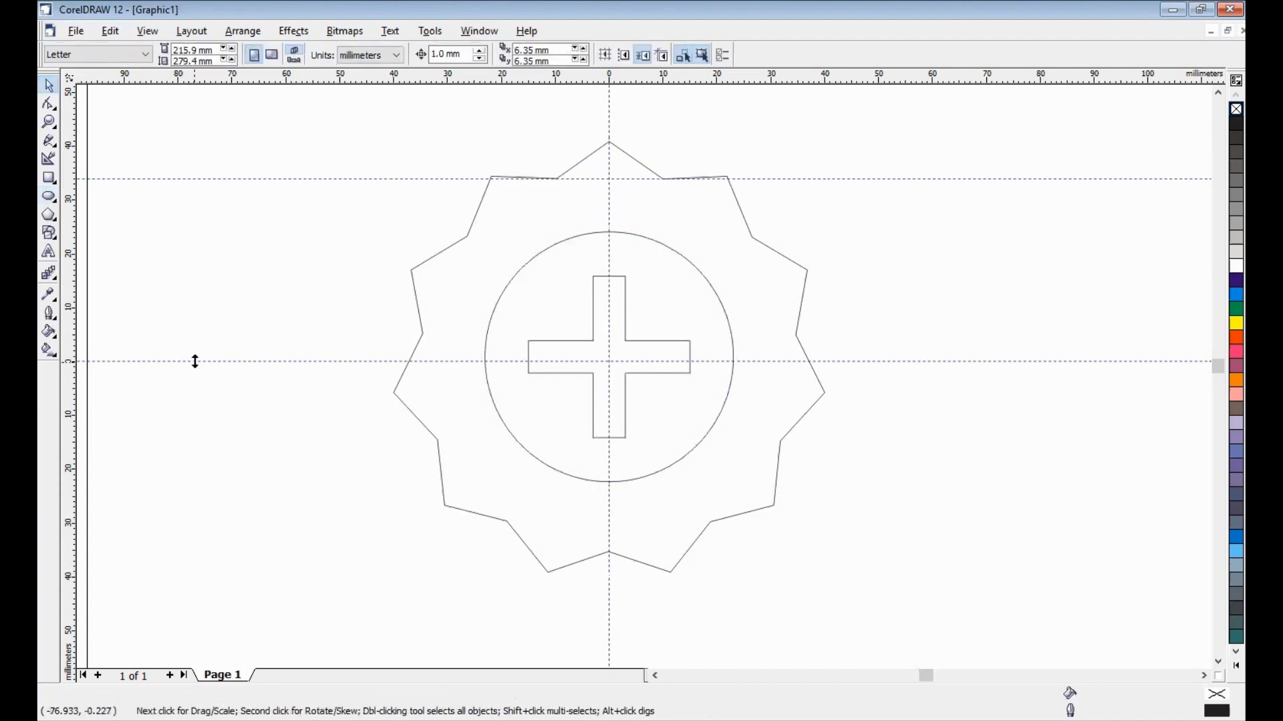
left_click(196, 362)
key("Delete")
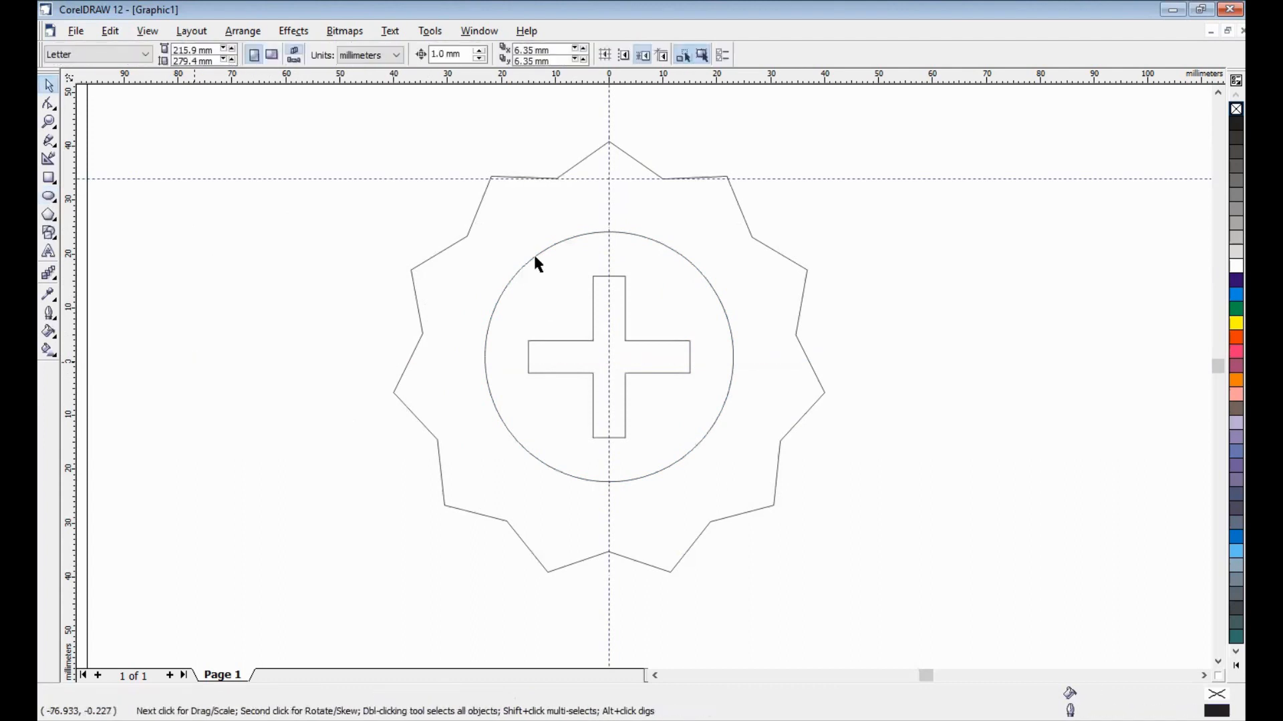
- Align the circle and the star by their horizontal and vertical centres
left_click(455, 270, "shift")
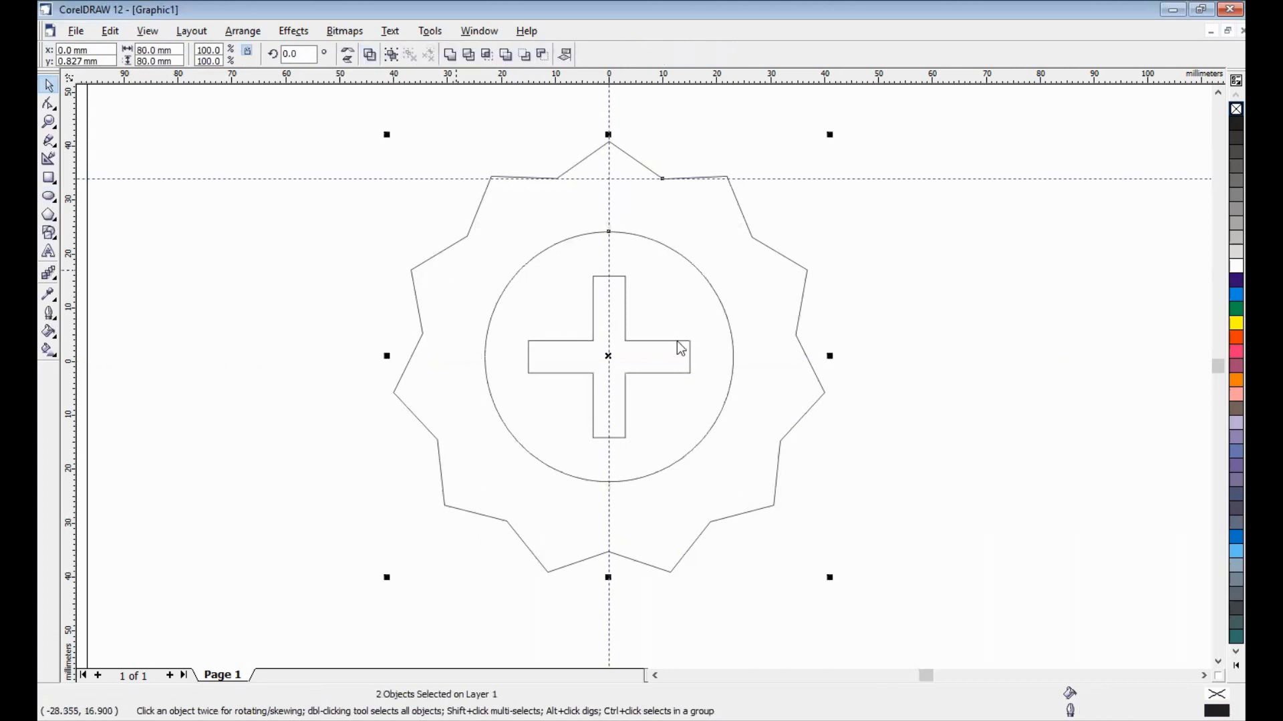
left_click(559, 391)
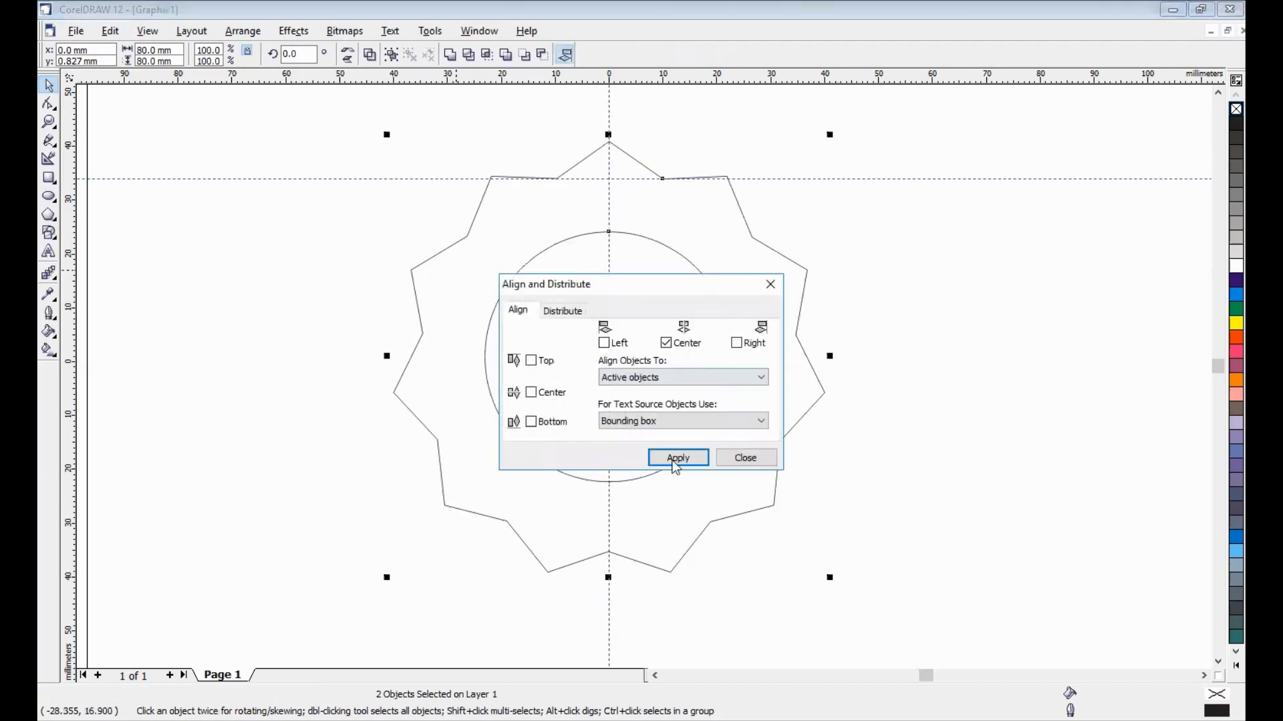
left_click(672, 459)
left_click(612, 105)
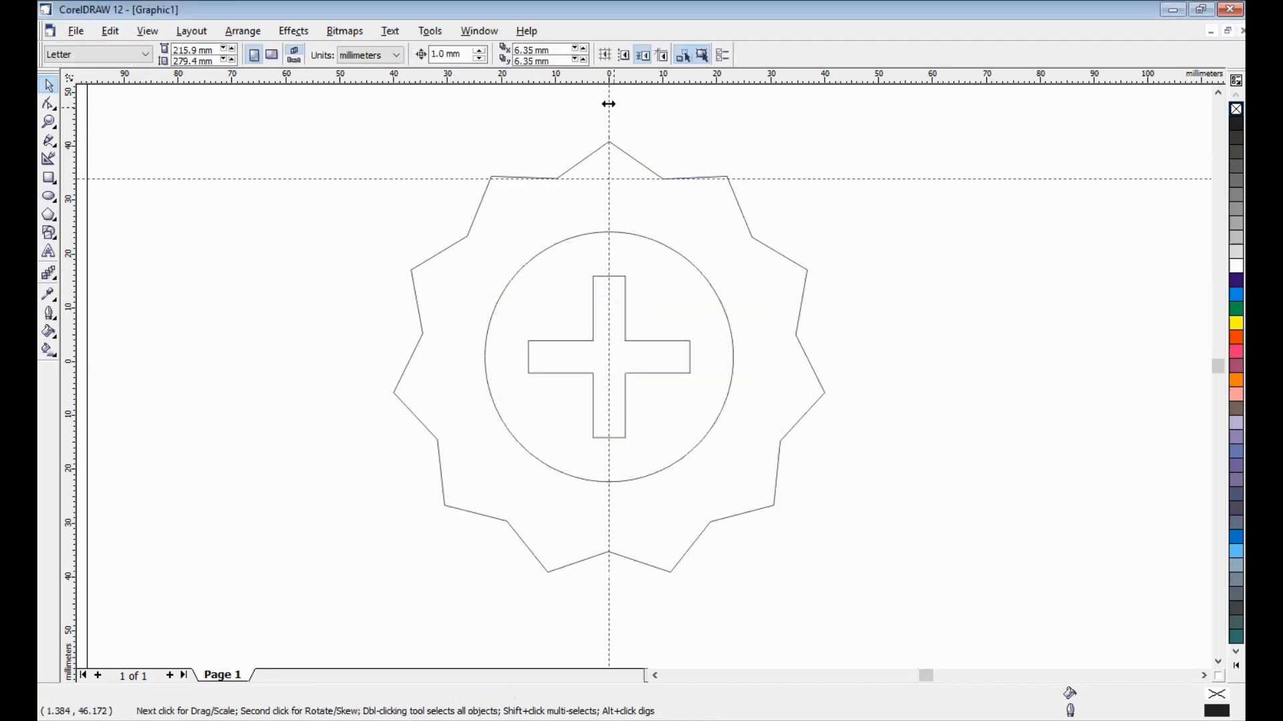
- Delete the vertical guideline and the remaining horizontal guideline near the star's top
left_click(609, 103)
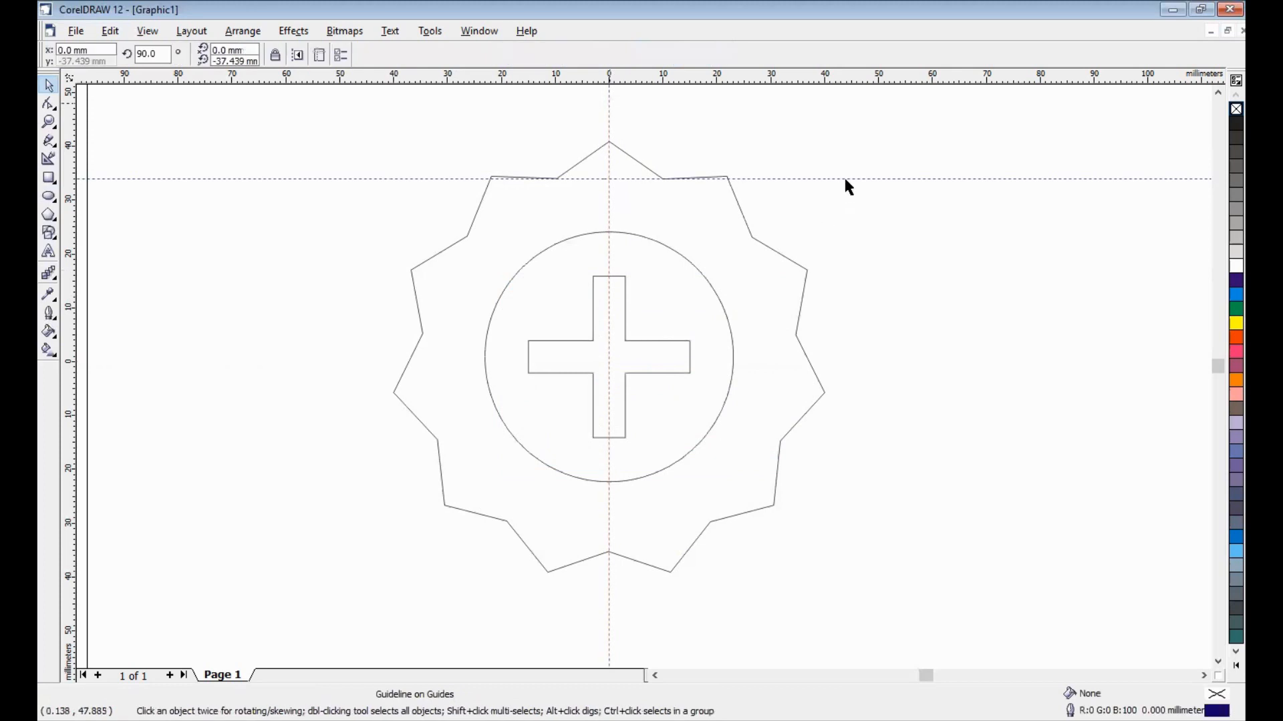
key("Delete")
key("Tab")
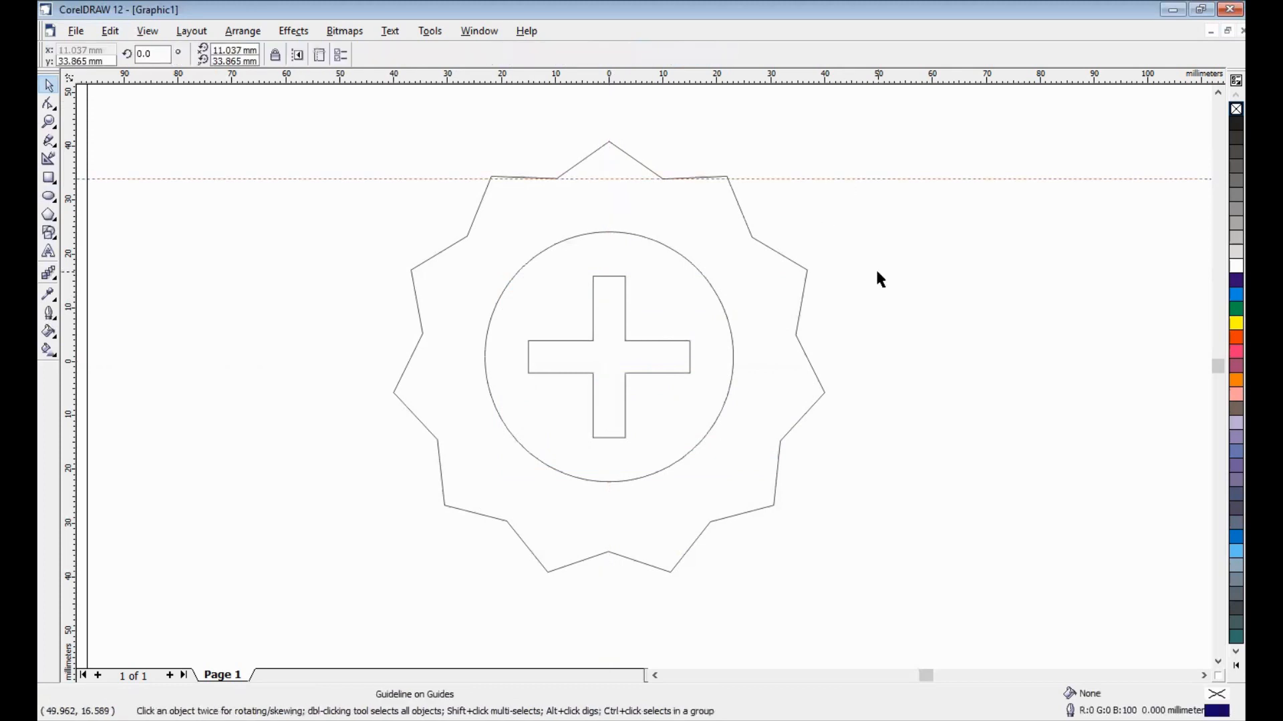
key("Delete")
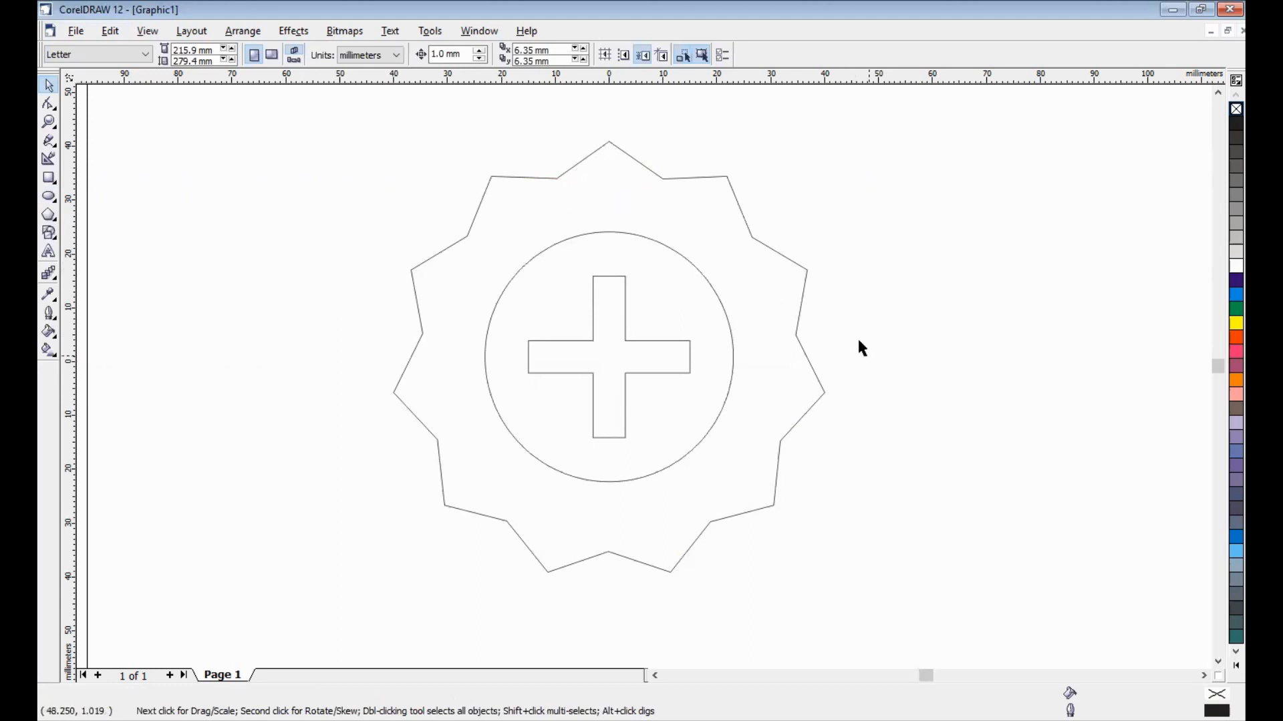
- Combine the circle with the star so that the circle cuts a round hole in it
left_click(608, 277)
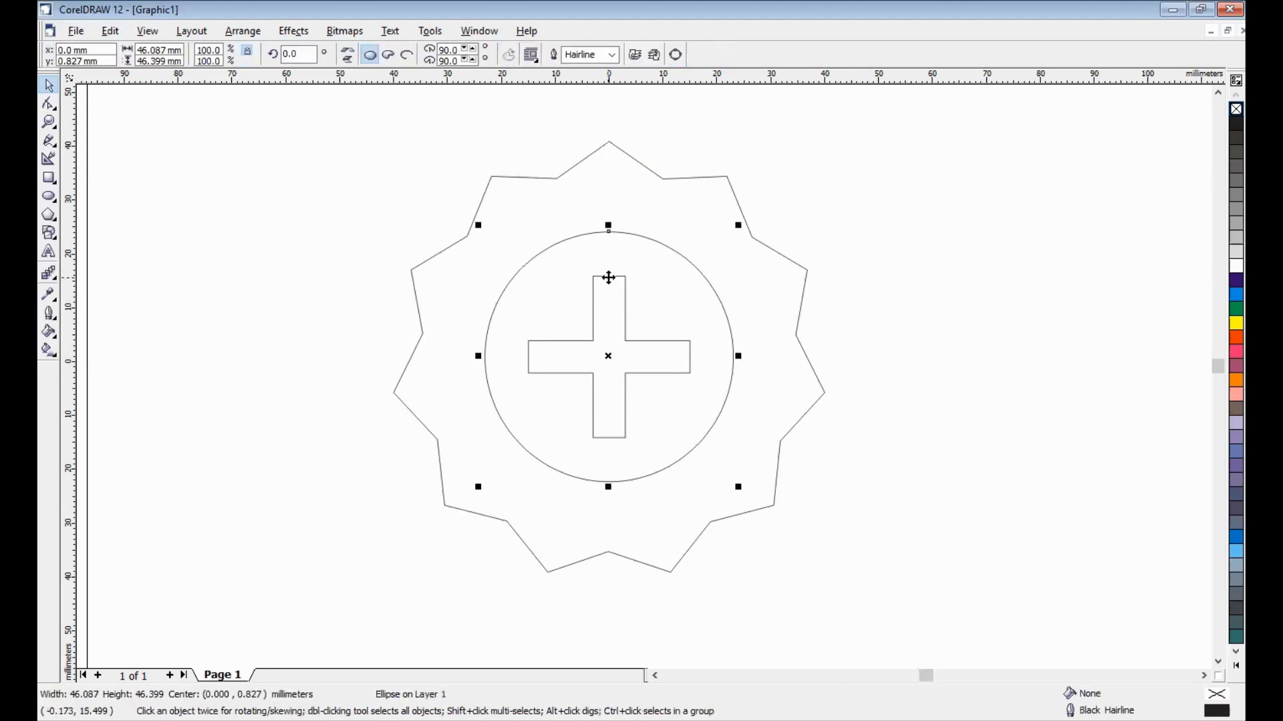
left_click(625, 154, "shift")
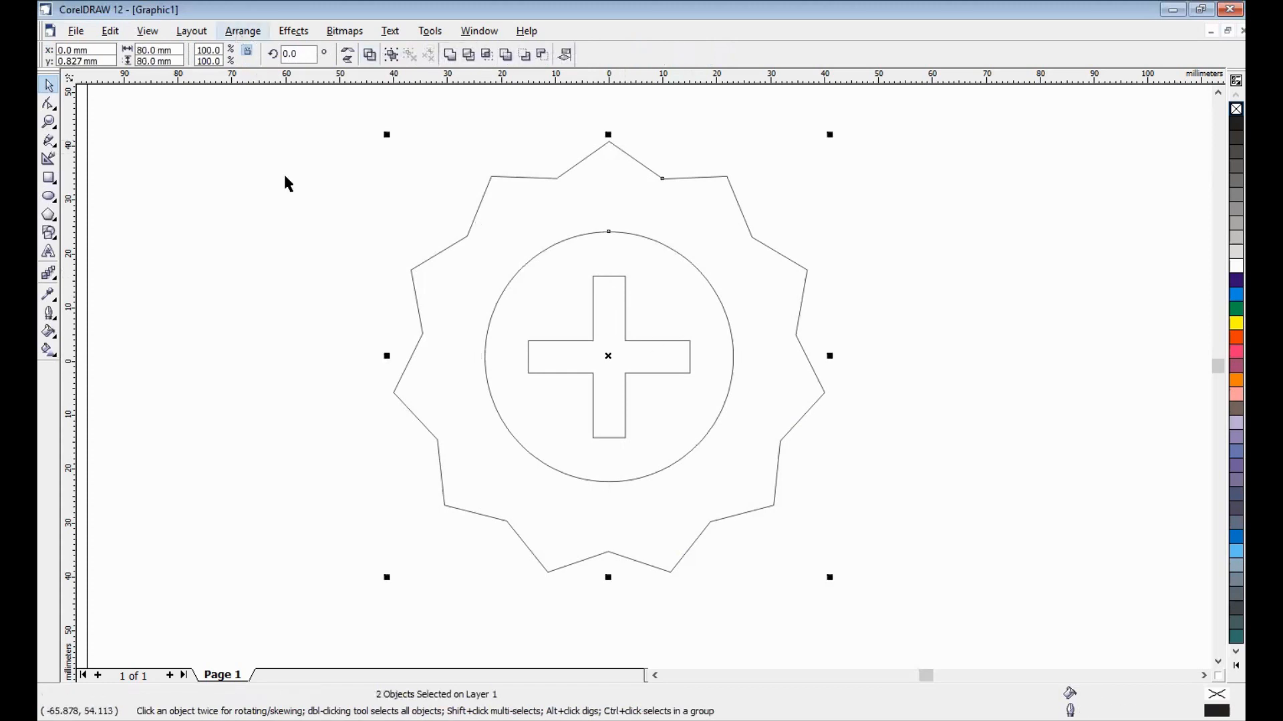
key("ctrl+l")
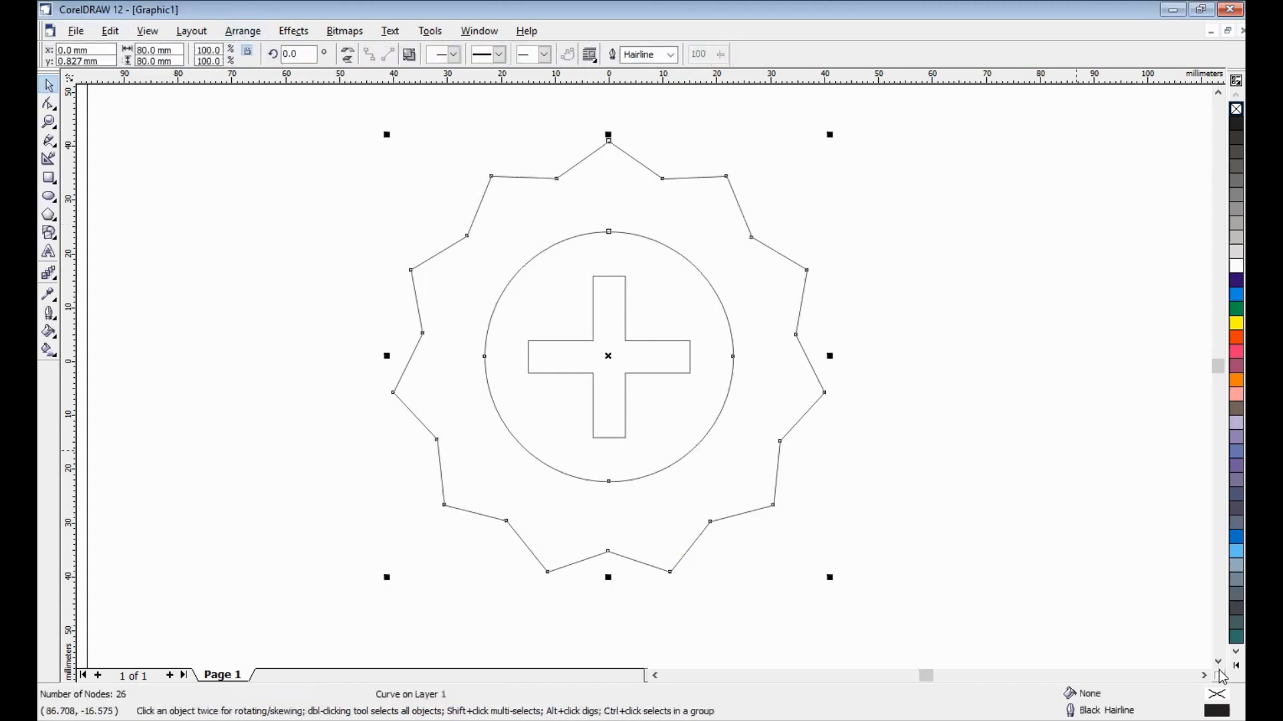
- Fill the combined star shape and the cross with the Chartreuse green colour
left_click(1218, 194)
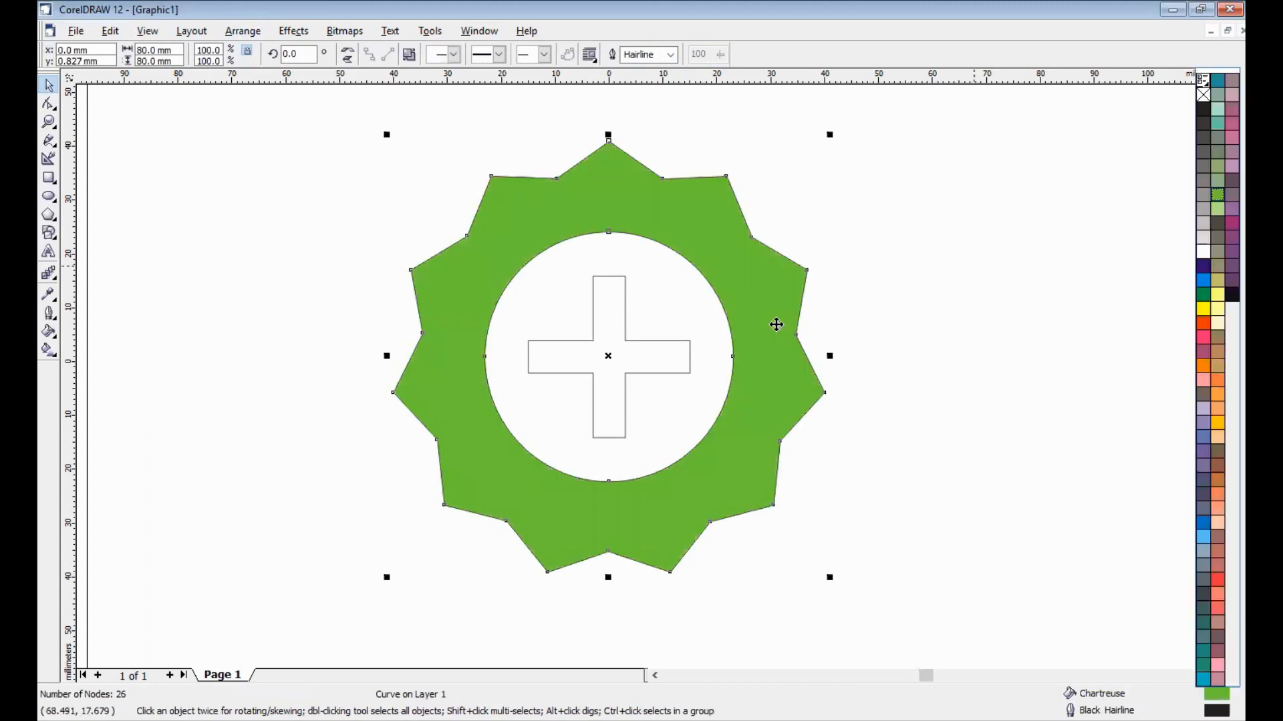
left_click(626, 335)
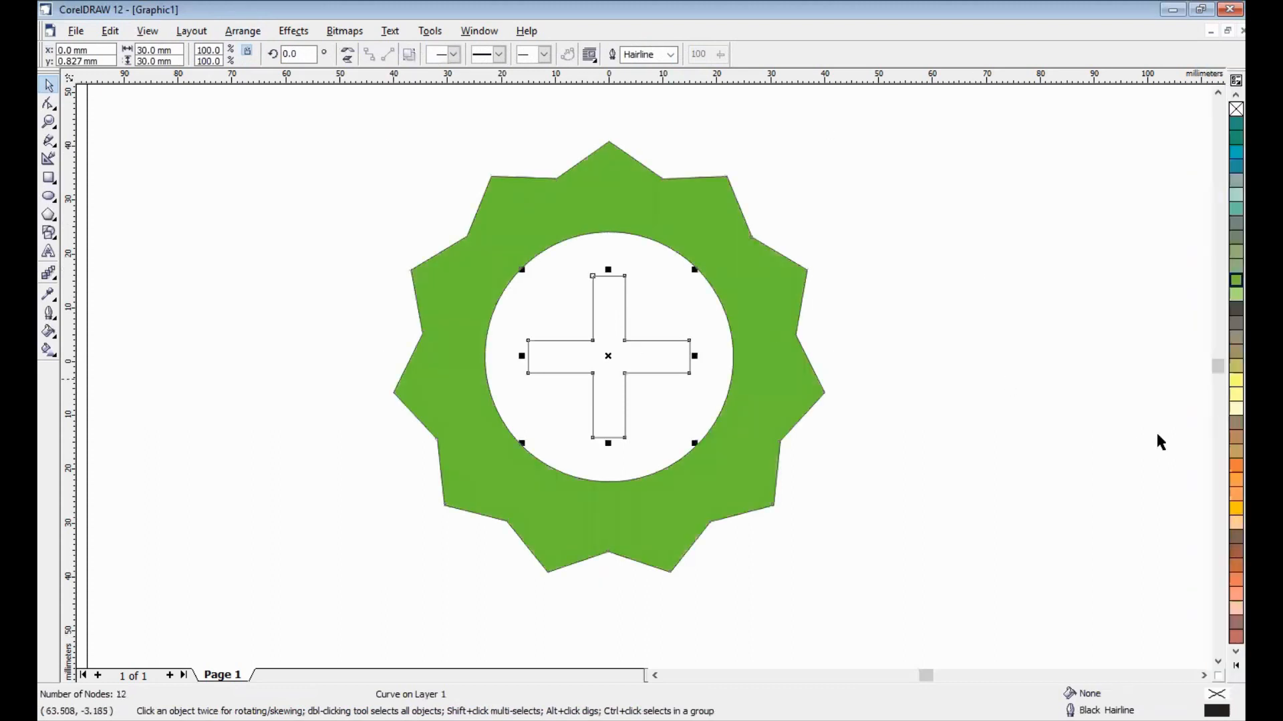
left_click(1236, 279)
left_click(951, 314)
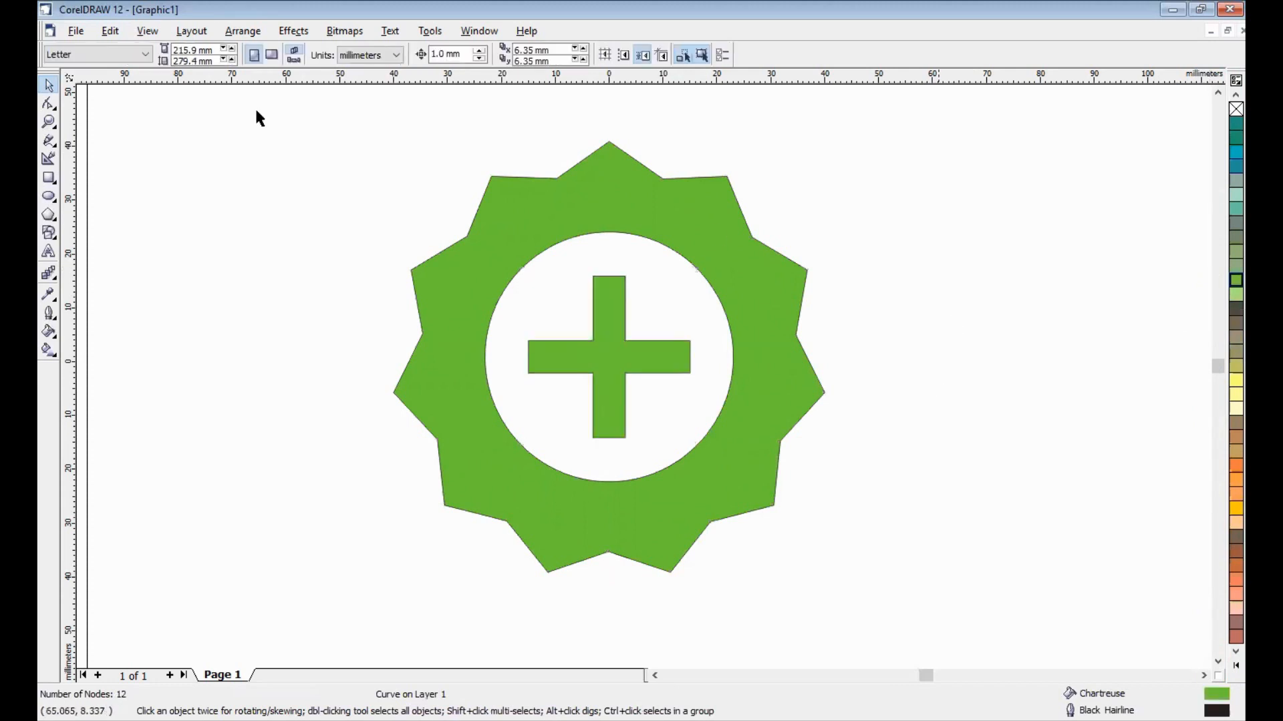
- Remove the outlines from the green star shape and the cross
left_click_drag(263, 120, 905, 597)
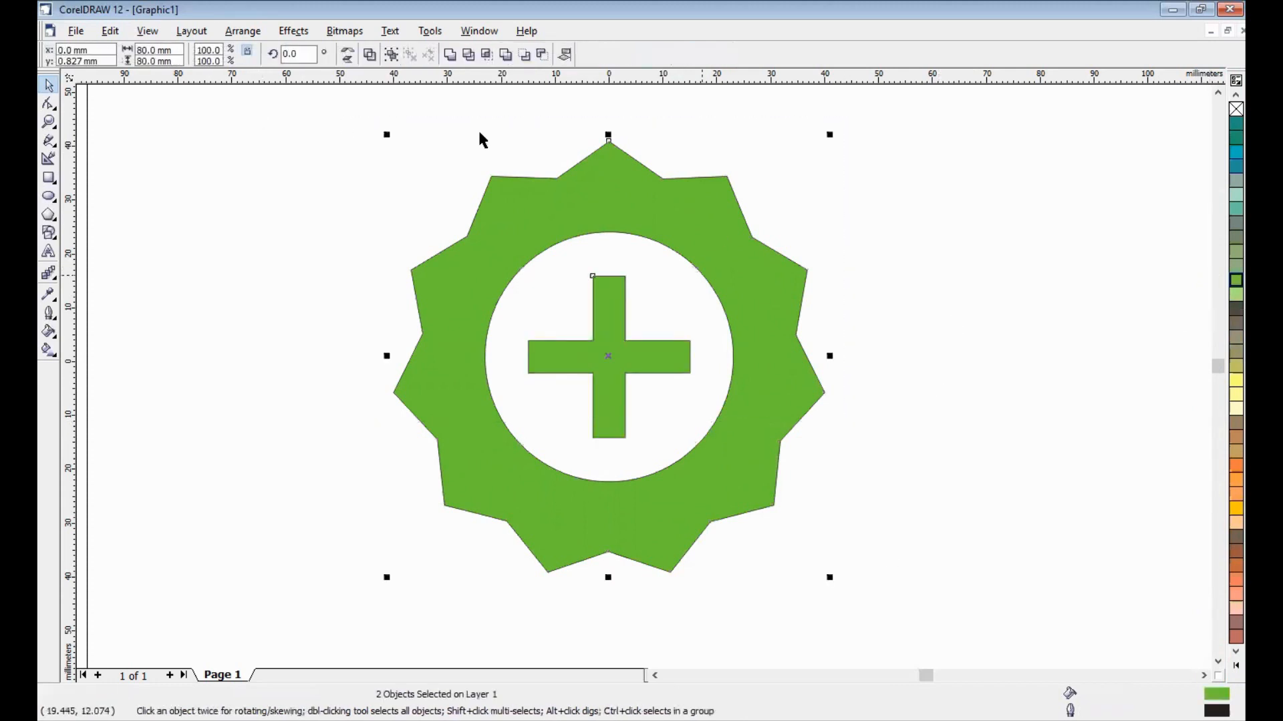
left_click(50, 314)
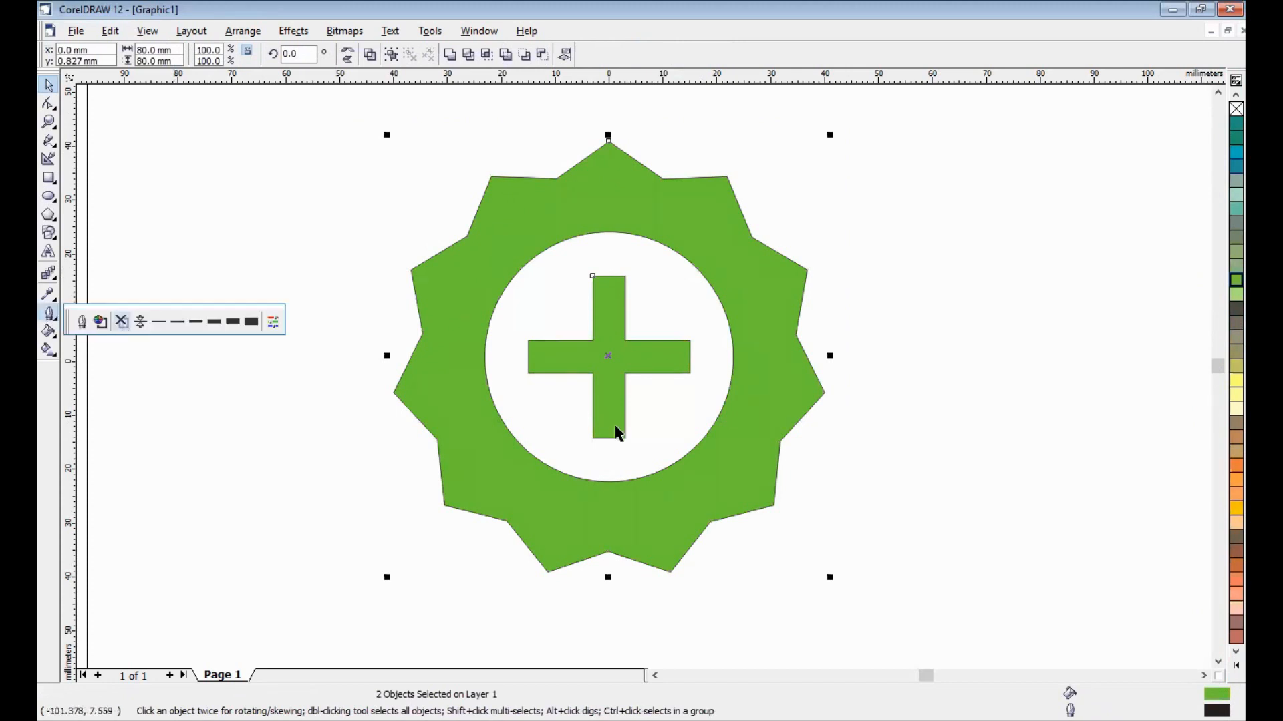
key("Escape")
key("shift+F4")
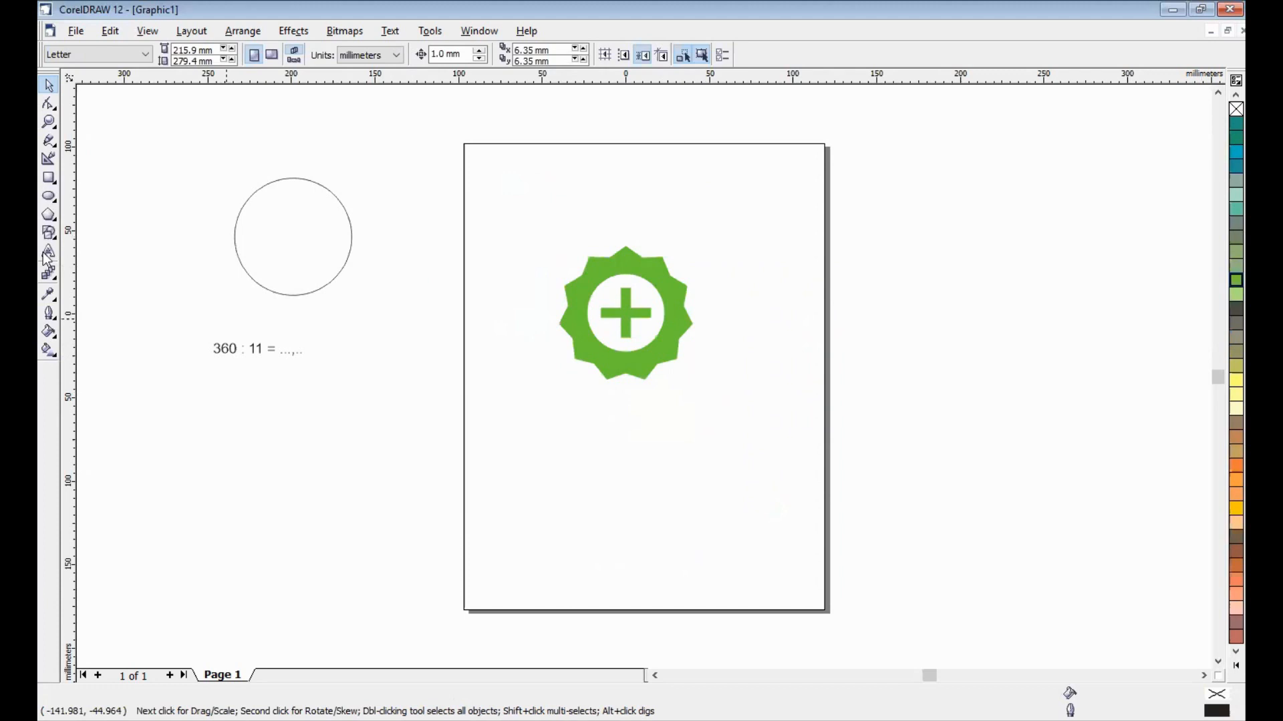
key("F8")
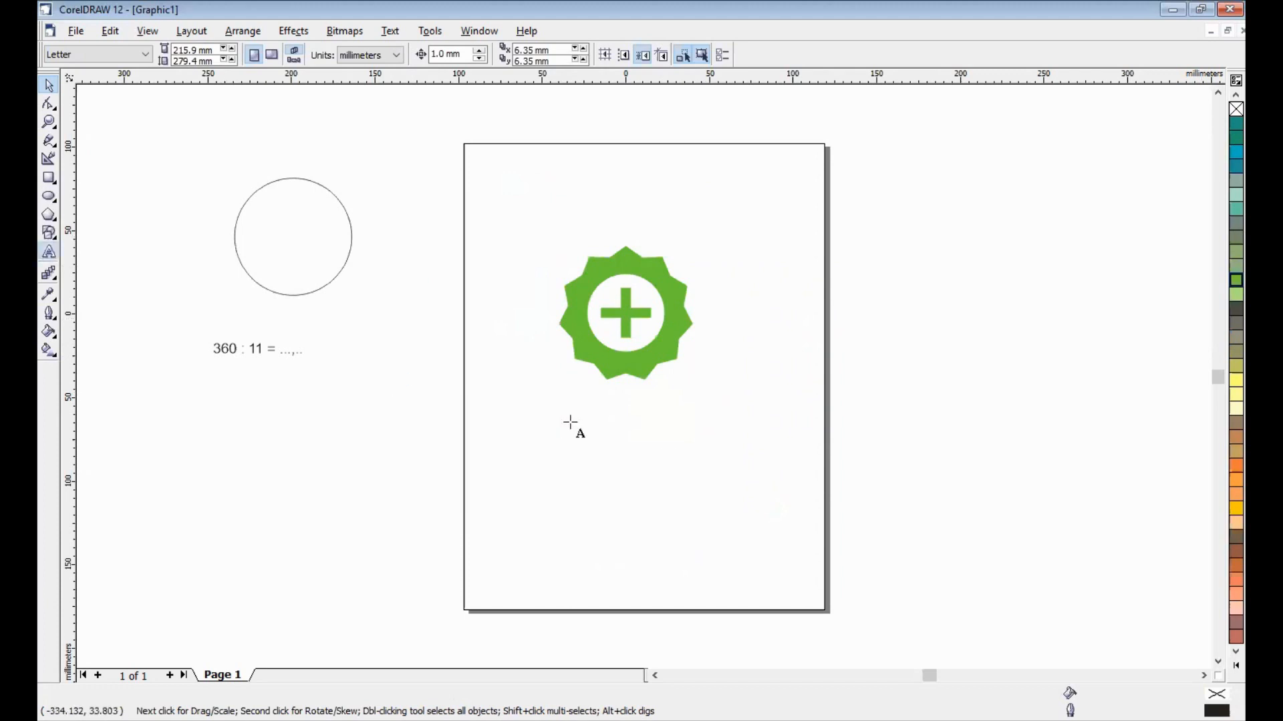
left_click(571, 419)
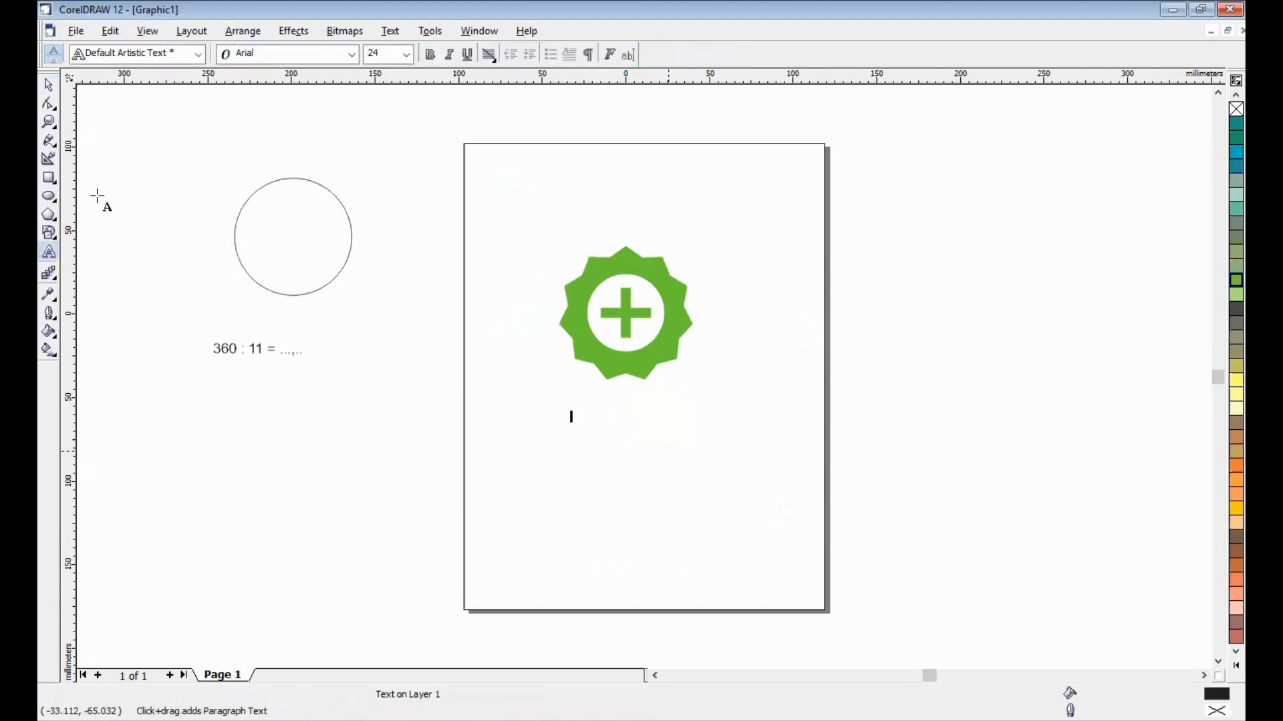
key("ctrl+space")
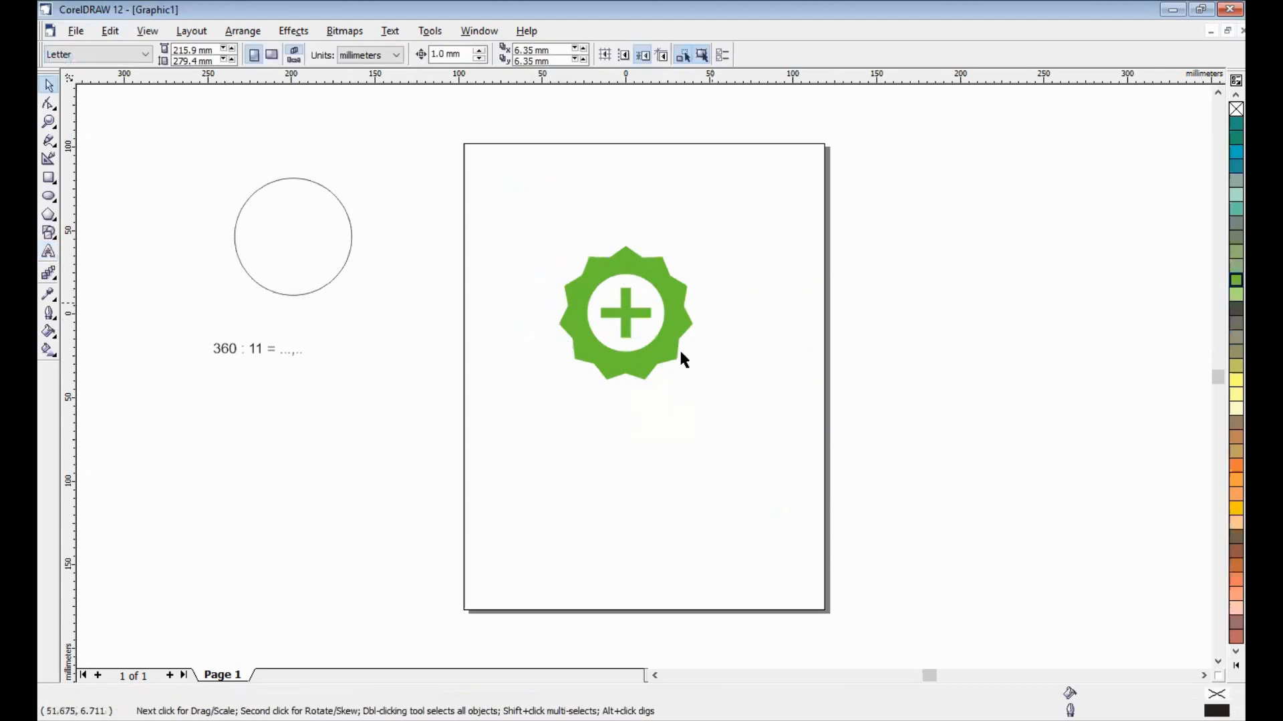
left_click(49, 197)
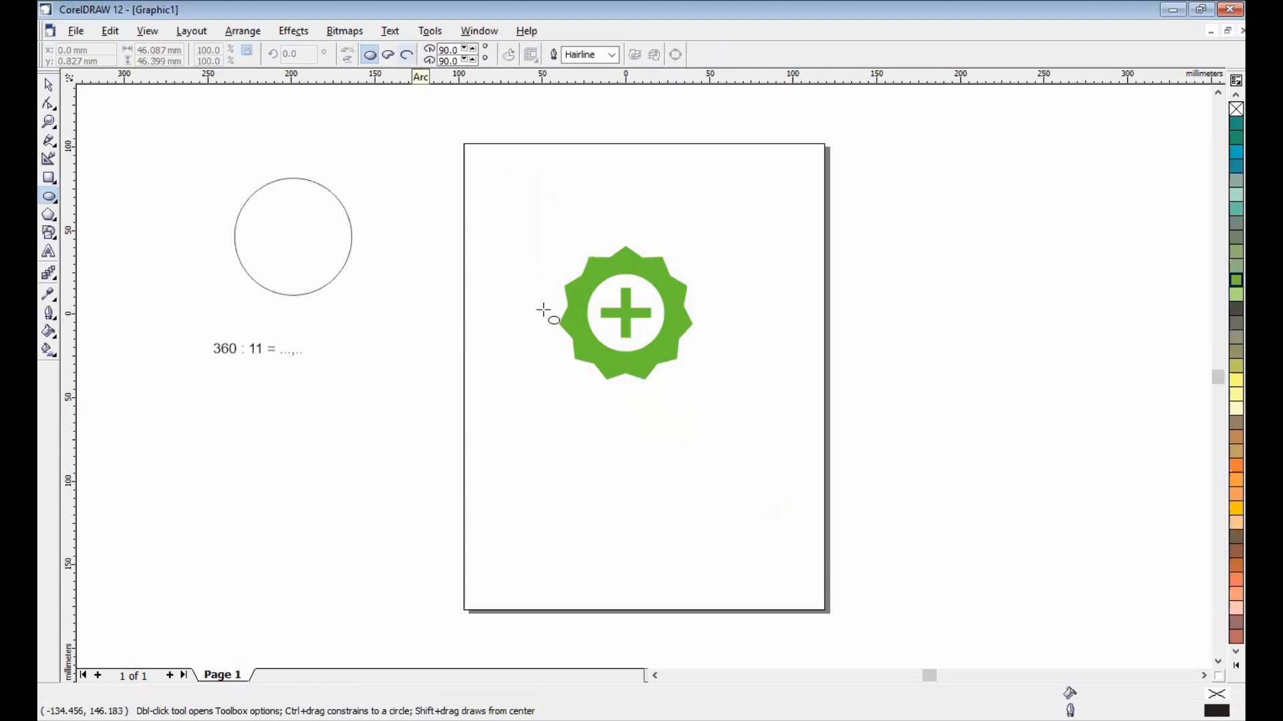
left_click_drag(704, 360, 703, 419)
key("Delete")
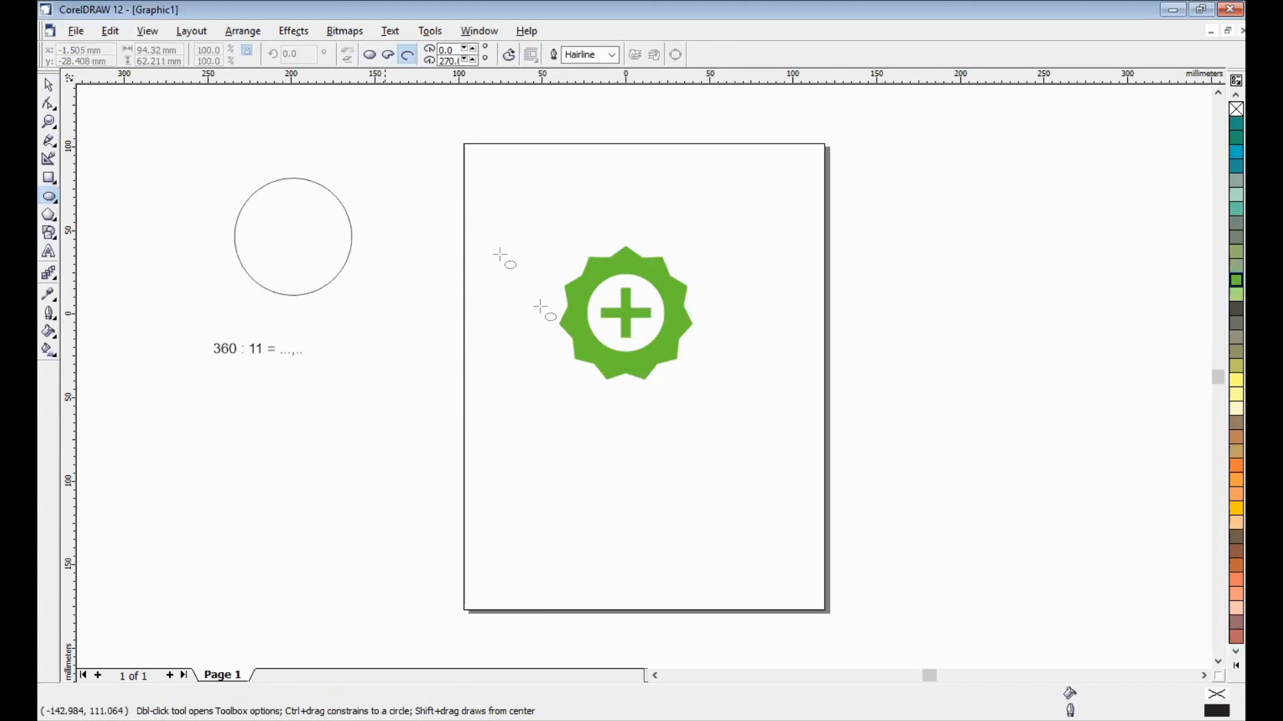
- Draw an ellipse of about 96 × 62 mm over the badge's lower half and resize it to a 90 × 90 mm circle
left_click_drag(549, 301, 715, 409)
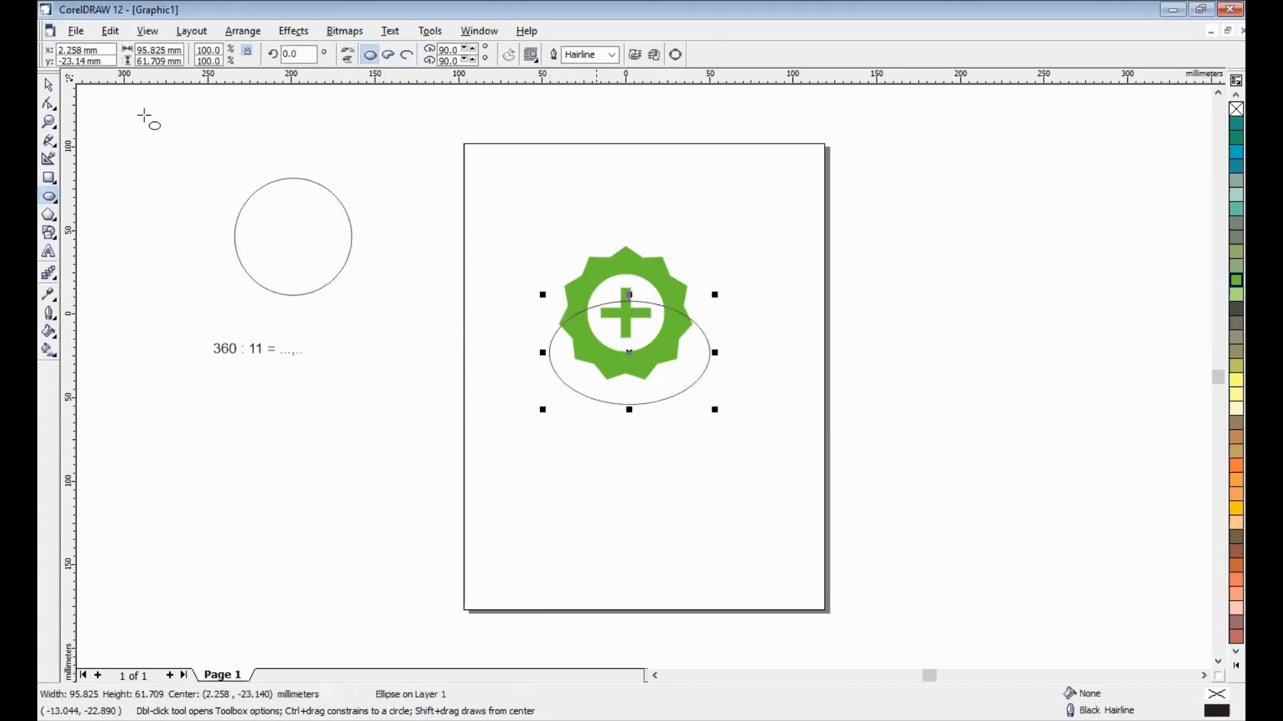
double_click(141, 49)
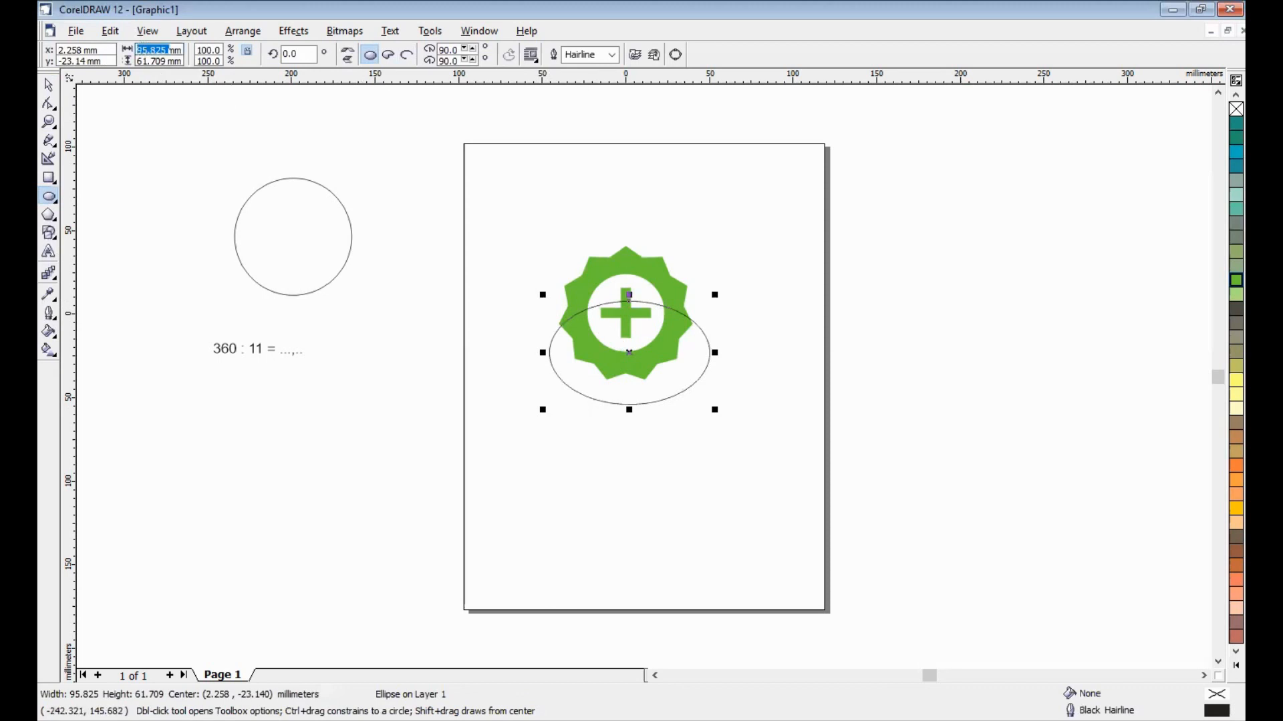
type("90")
key("Tab")
type("9")
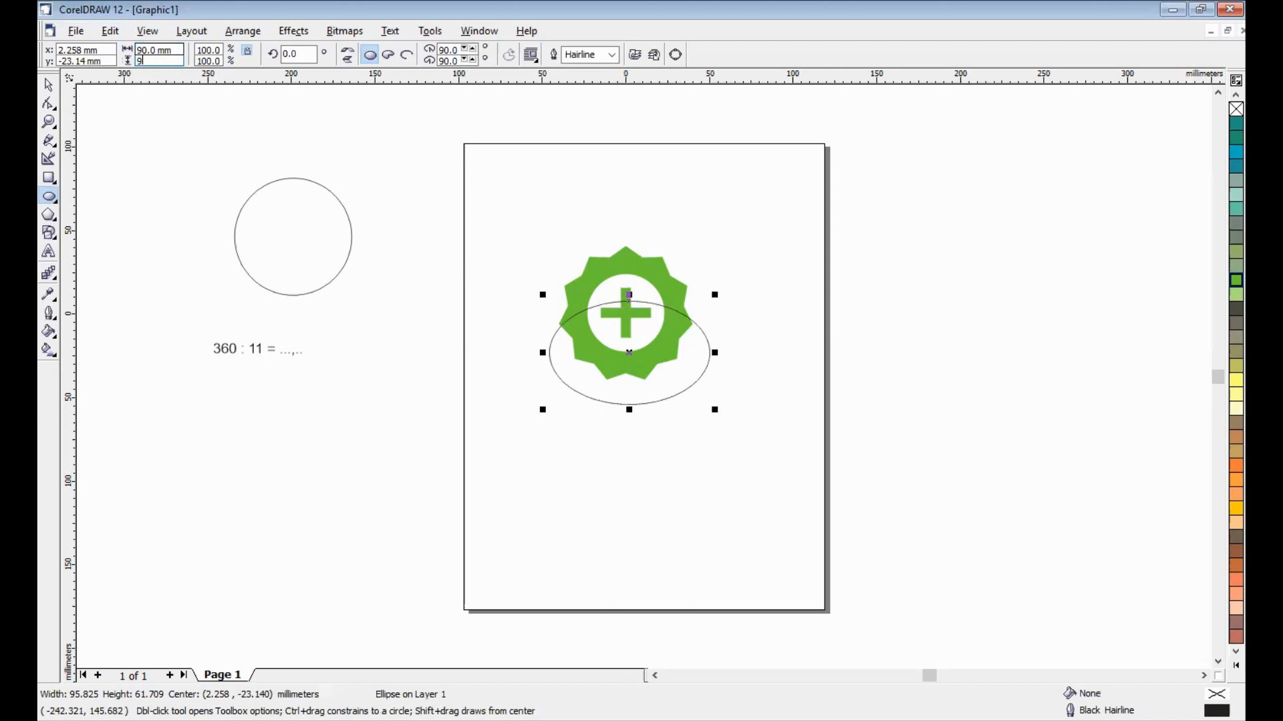
type("0")
key("Return")
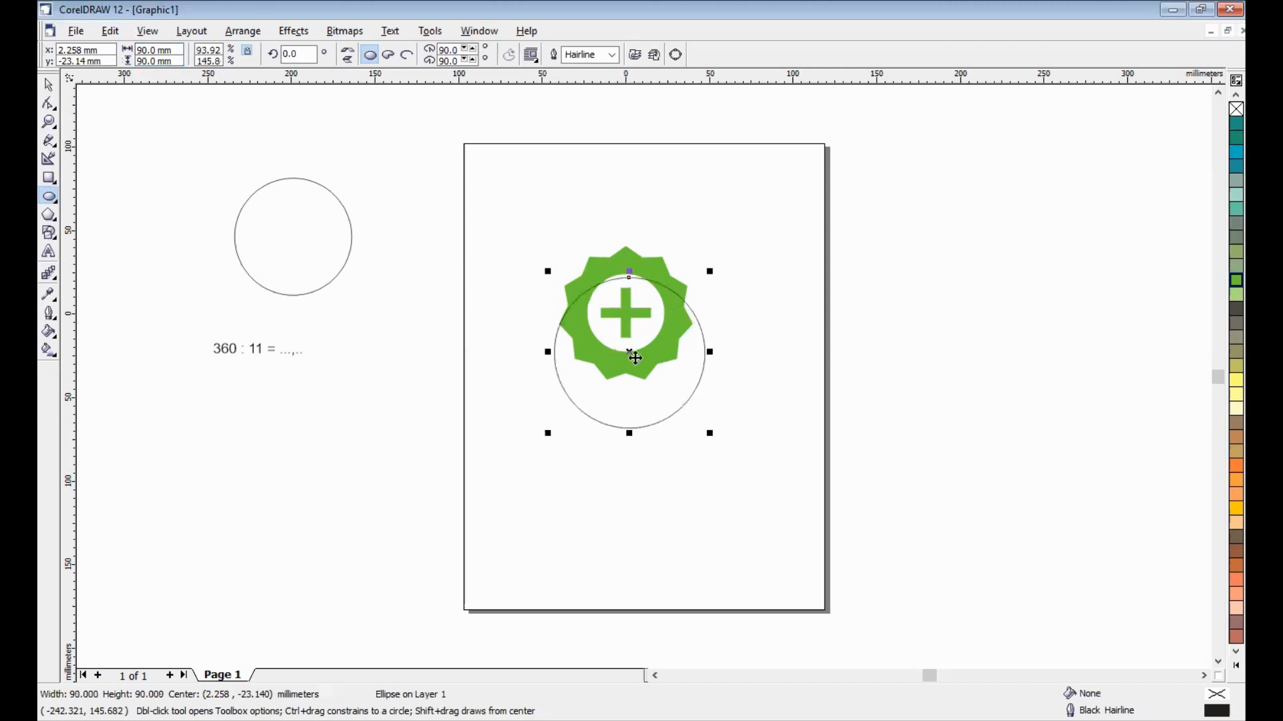
- Align the 90 mm circle with the star by their horizontal and vertical centres
key("space")
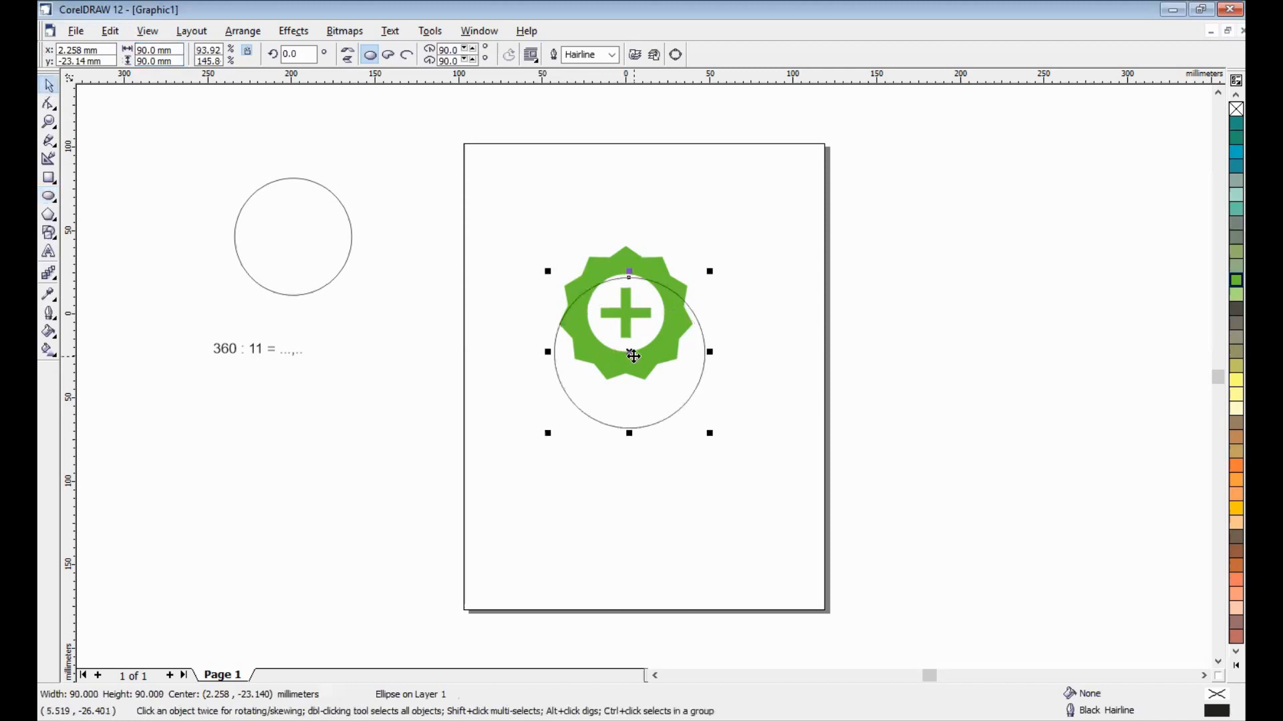
left_click(639, 256, "shift")
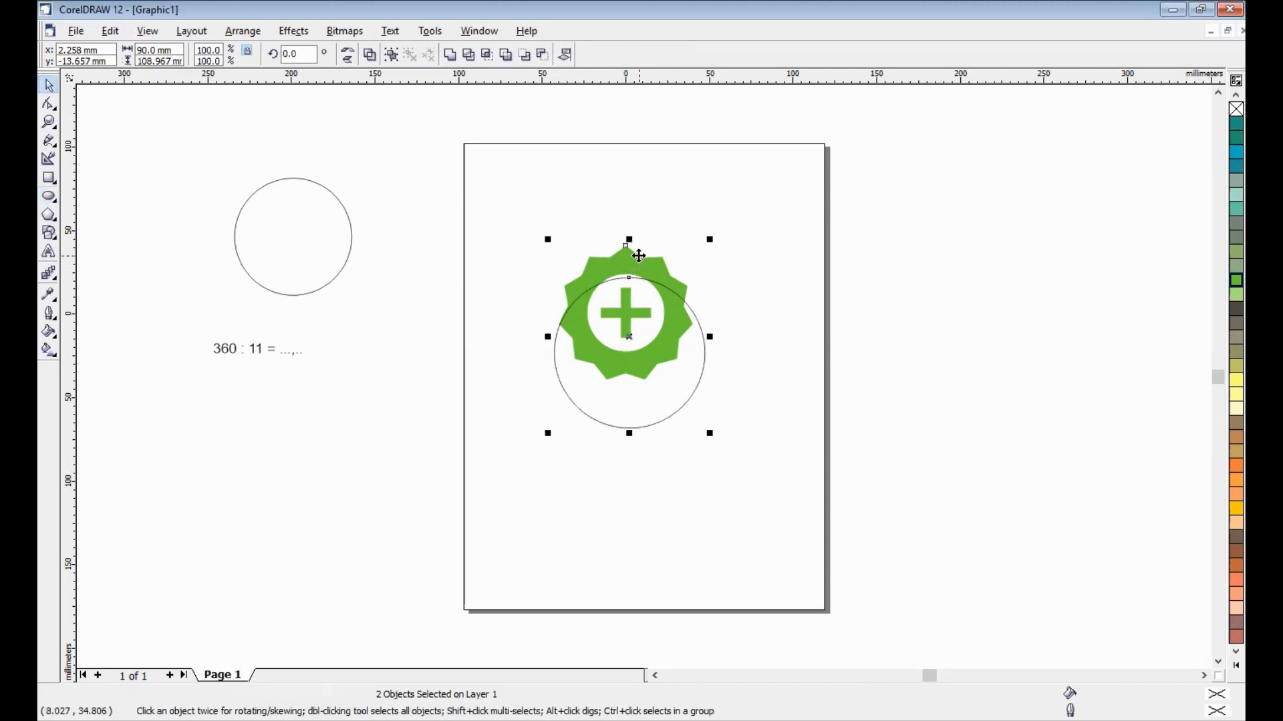
key("ctrl+shift+a")
left_click(686, 346)
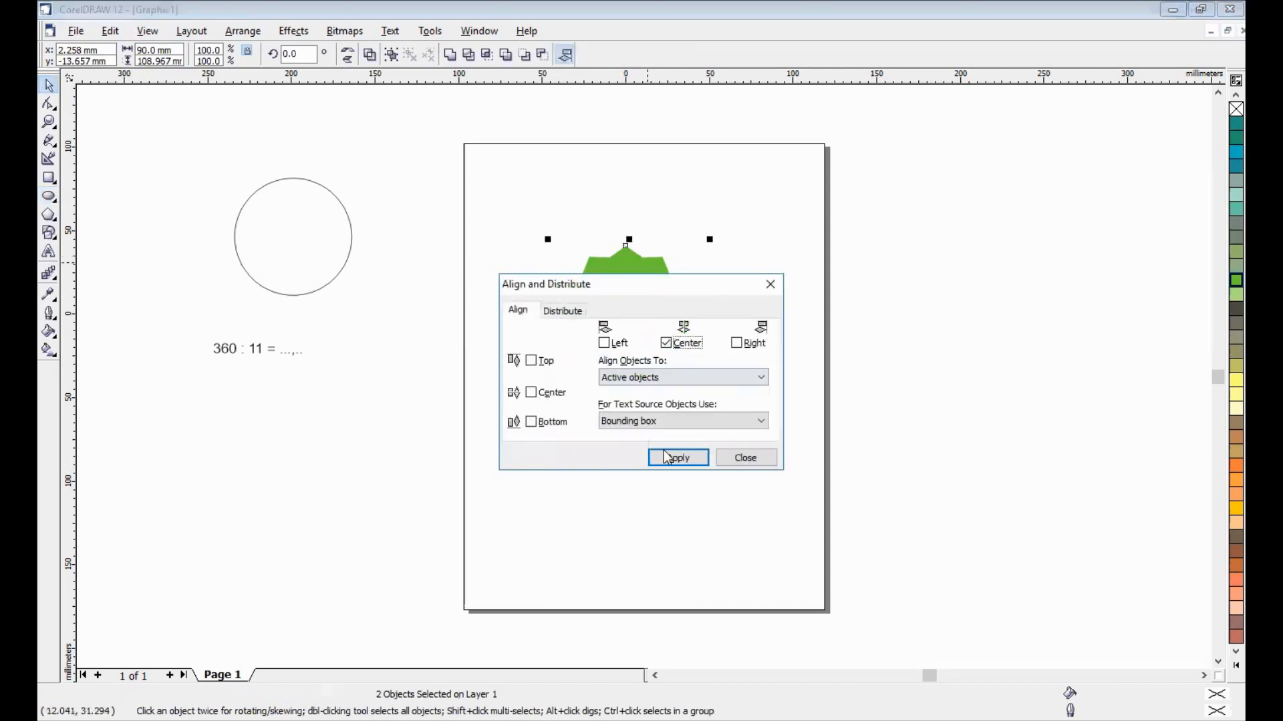
left_click(532, 392)
left_click(701, 457)
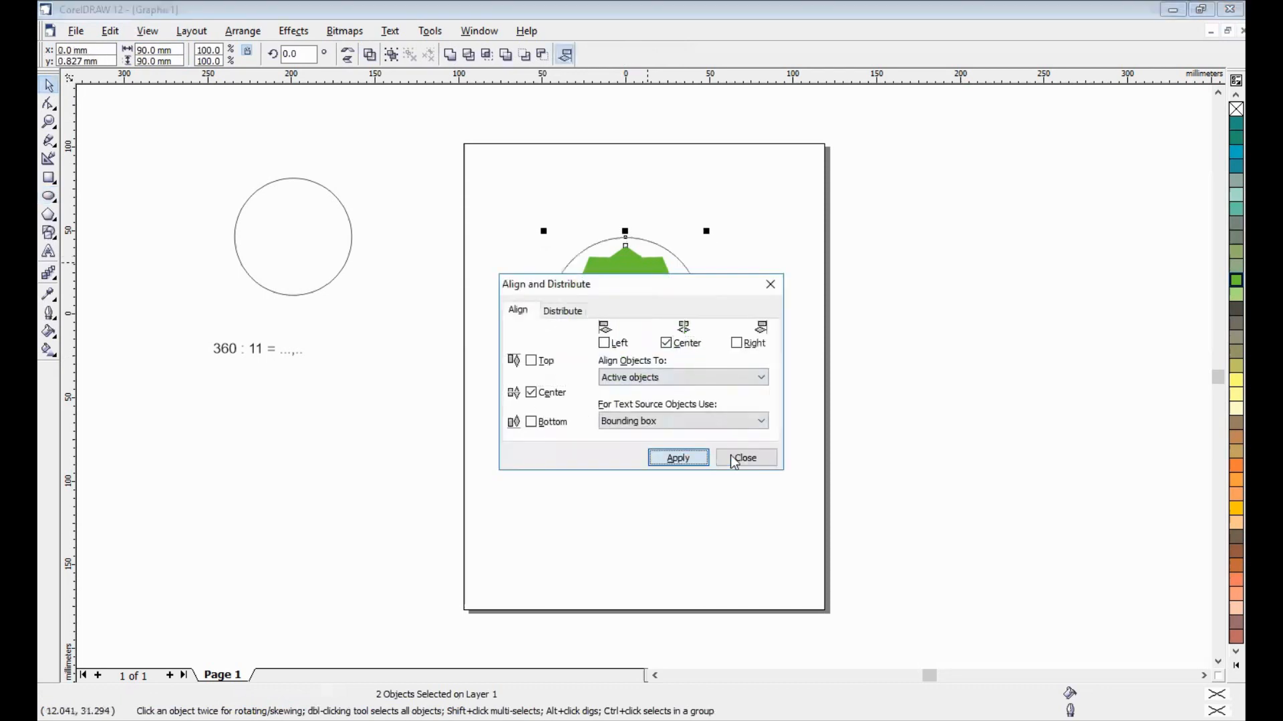
left_click(803, 406)
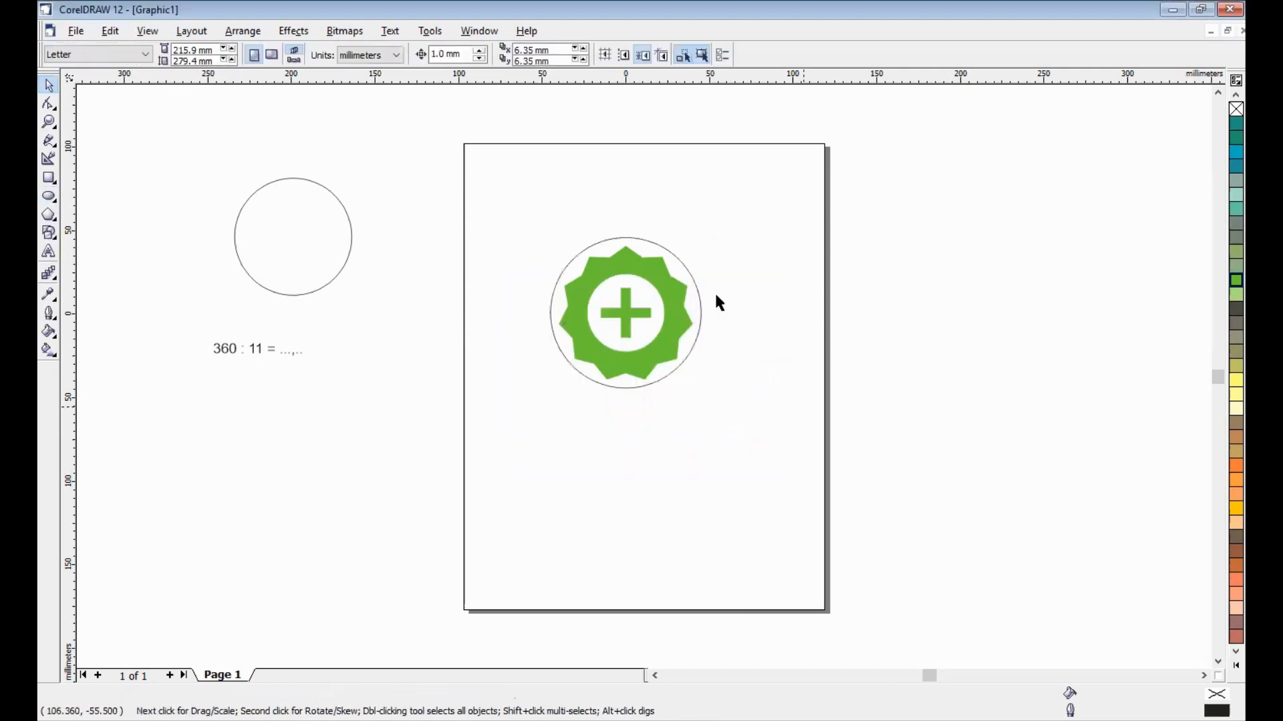
- Turn the circle around the star into an open arc with a starting angle of 90°
left_click(667, 248)
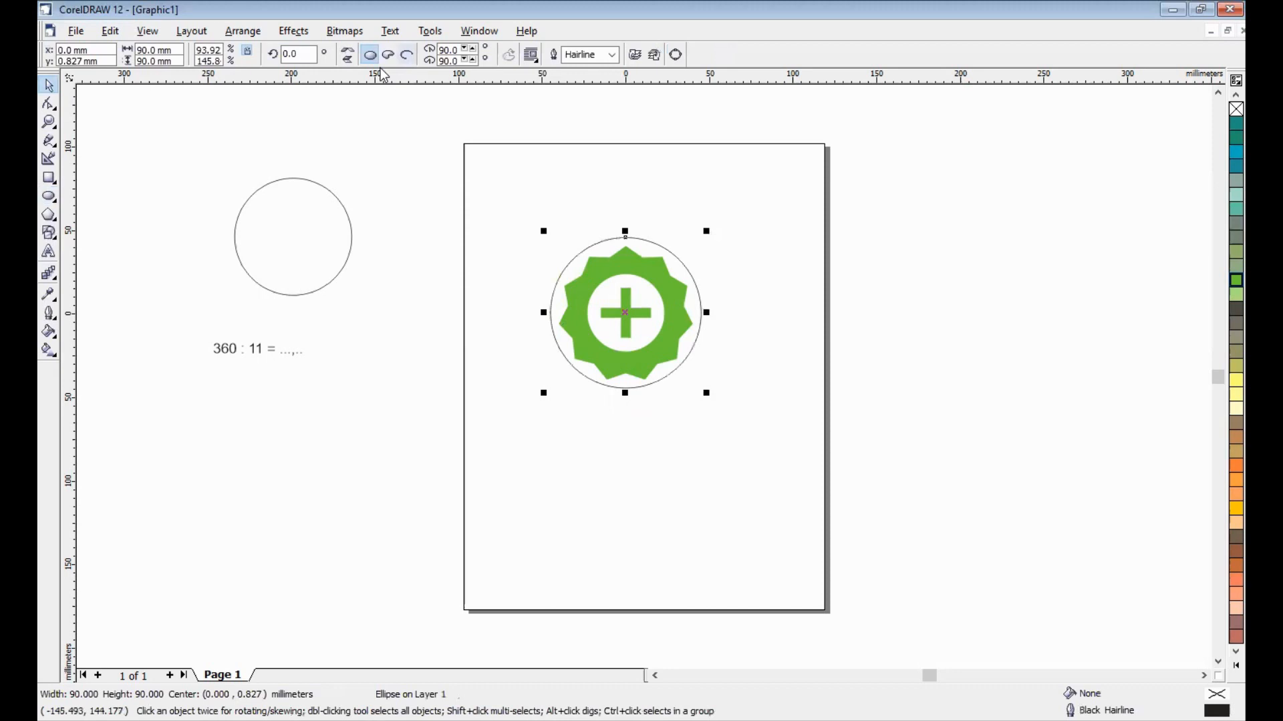
left_click(407, 55)
key("Tab")
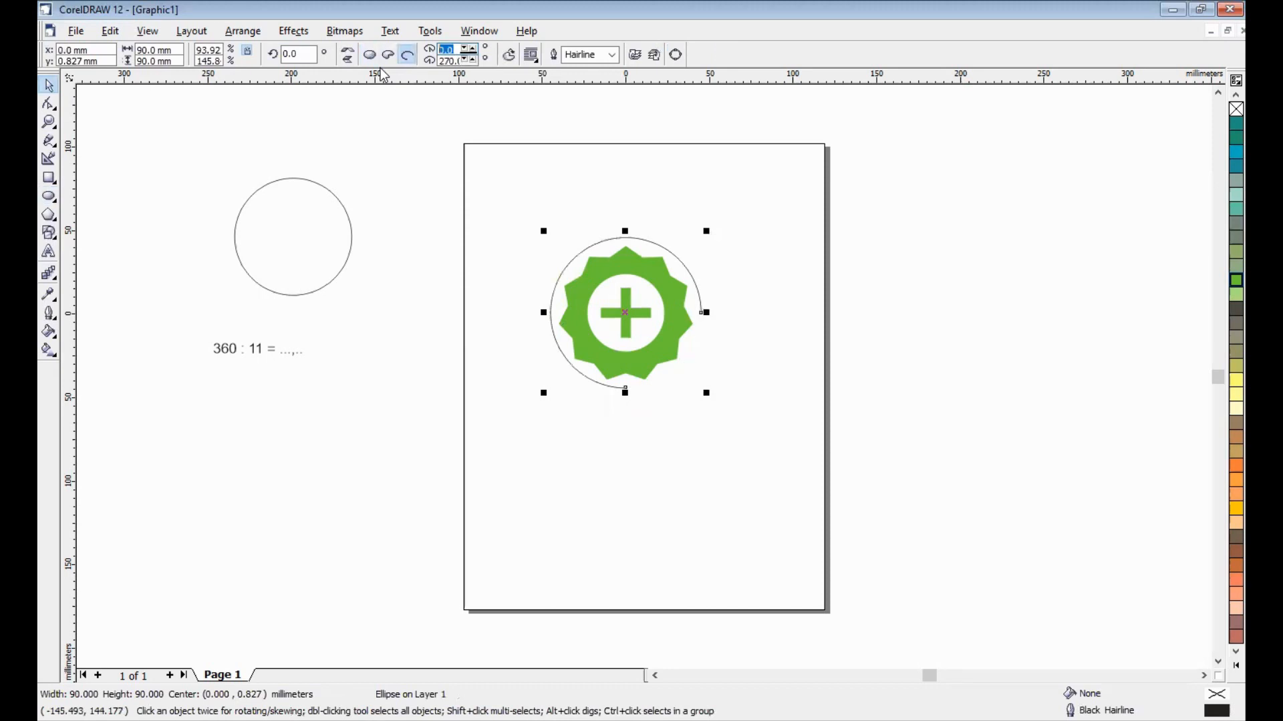
type("90")
key("Return")
key("Tab")
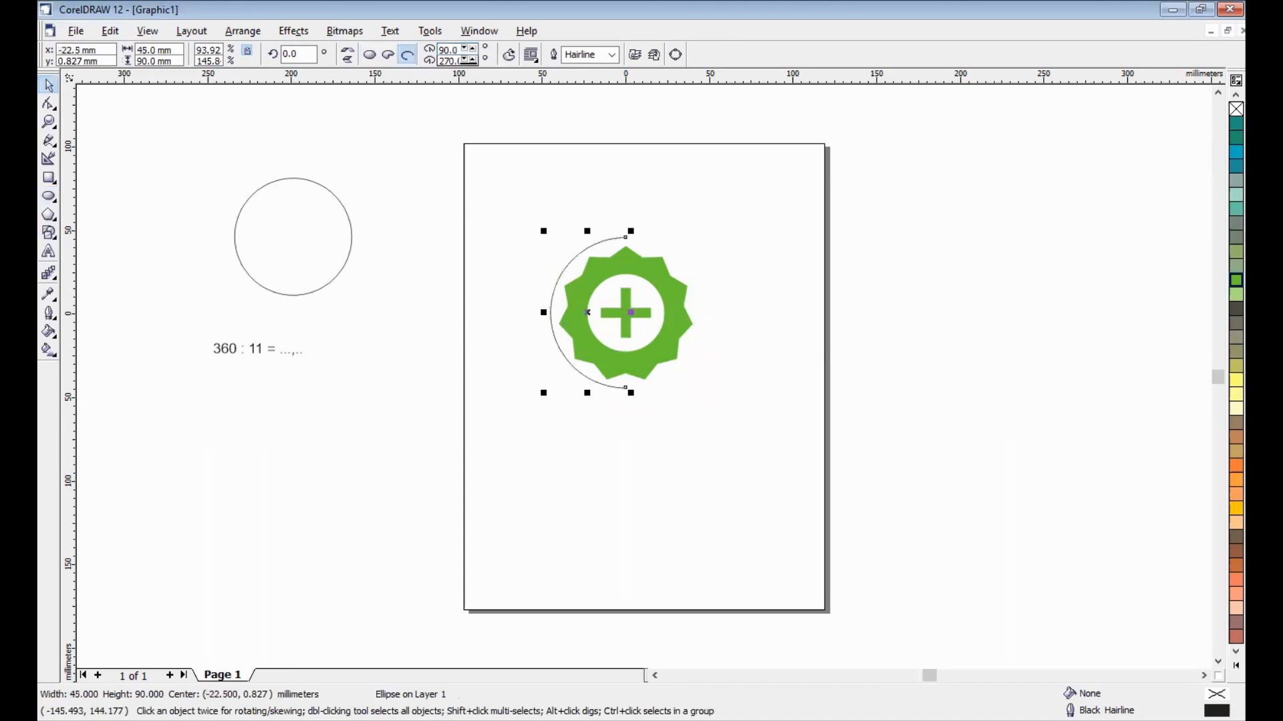
- Set the arc's starting angle to 180° and its ending angle to 0° to form a lower half circle
double_click(448, 51)
type("180")
key("Return")
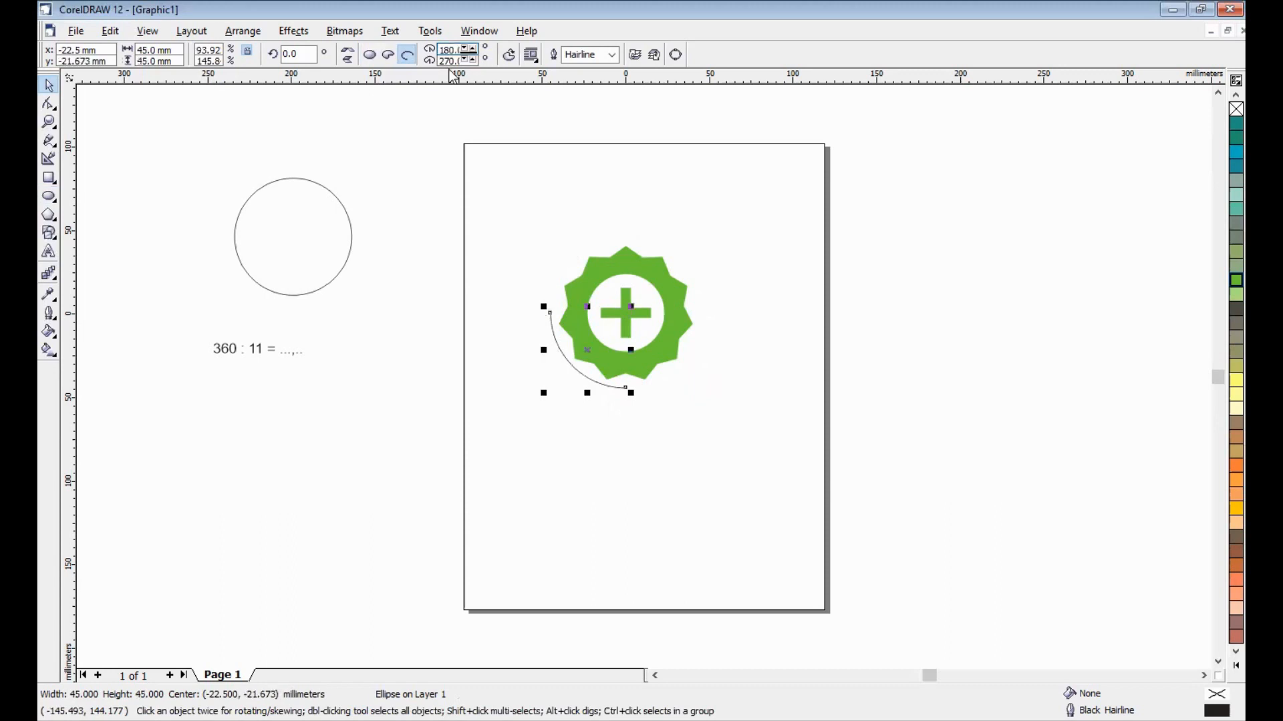
key("Tab")
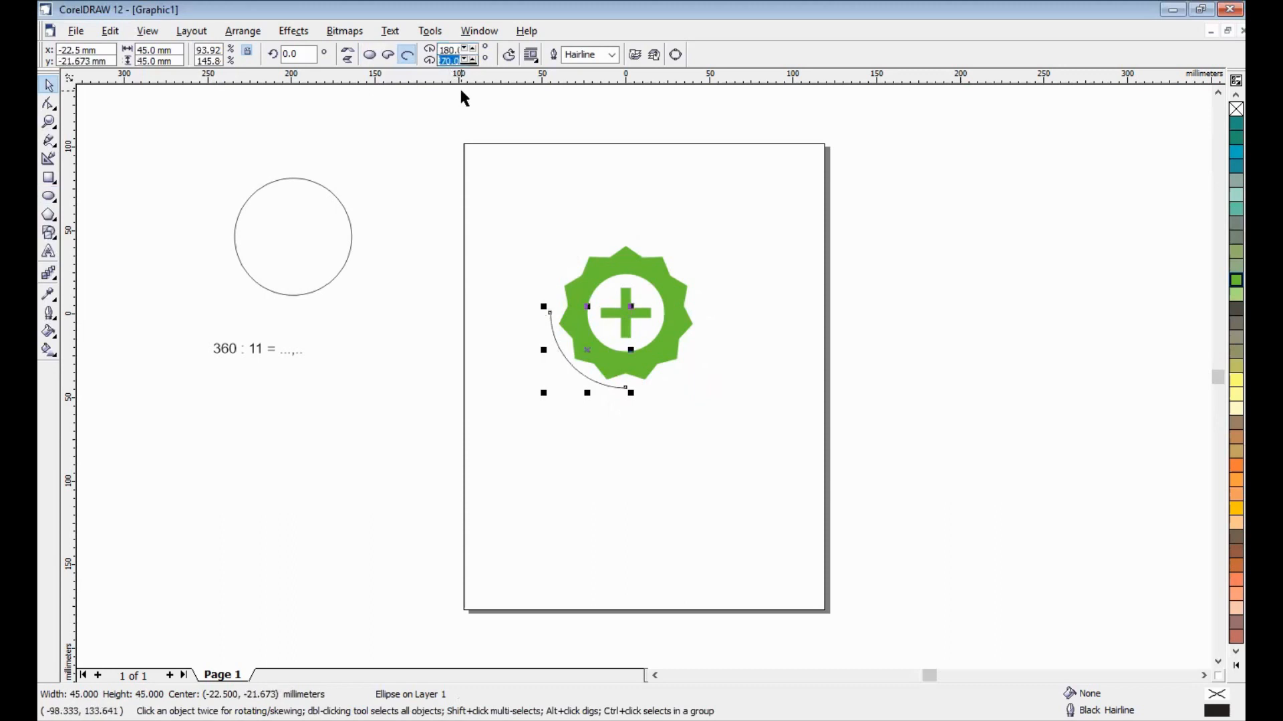
type("0")
key("Return")
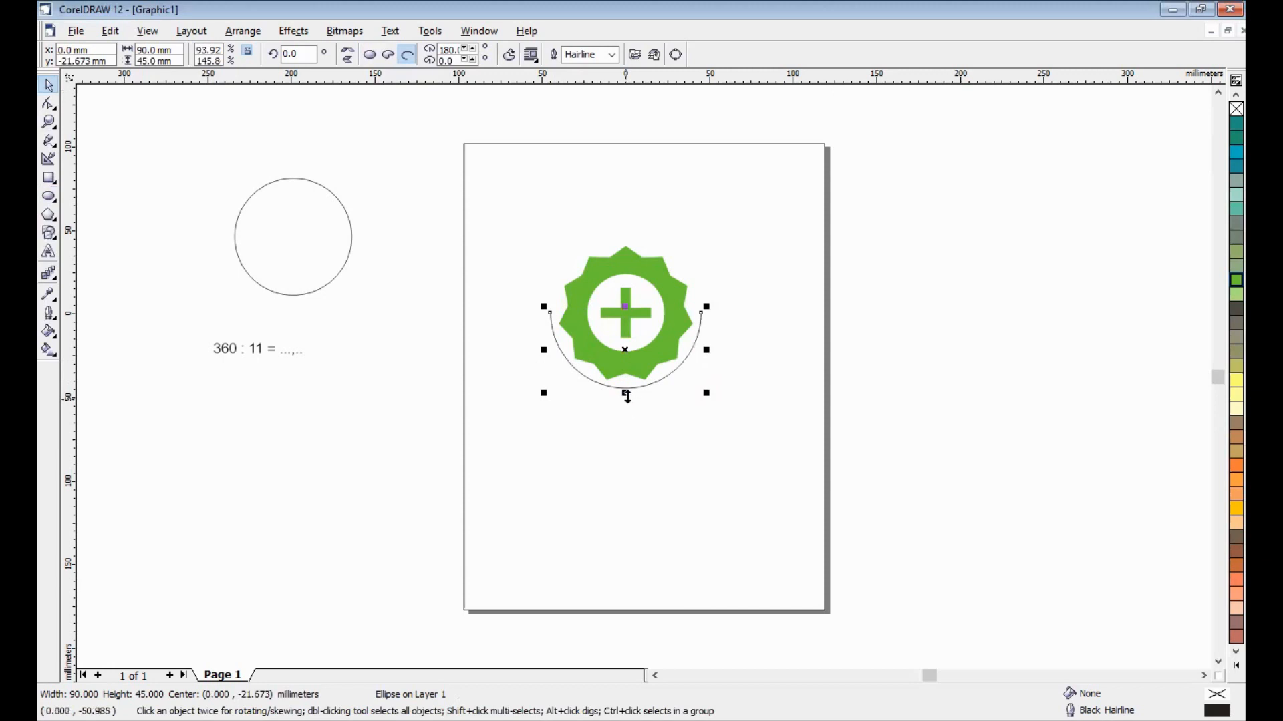
- Stretch a copy of the half circle downward to about 72 mm high, and stretch the original to about 52 mm high
left_click_drag(627, 395, 624, 444)
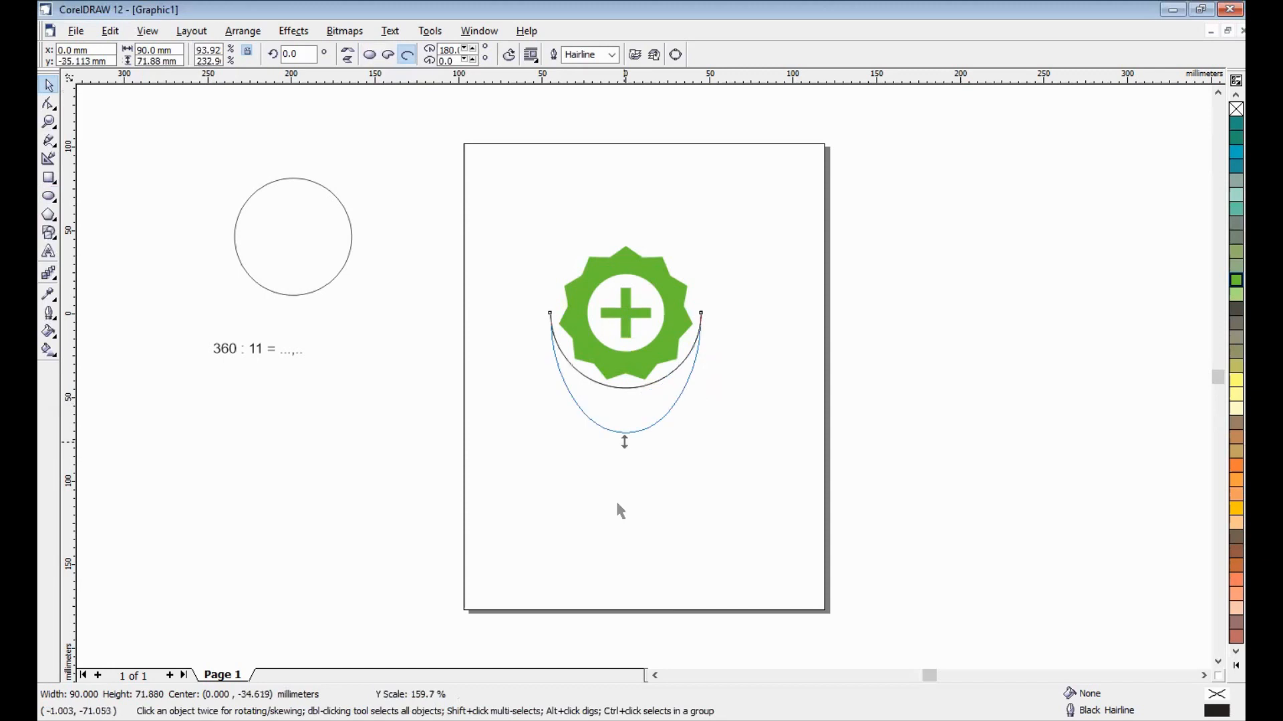
key("Escape")
left_click(624, 394)
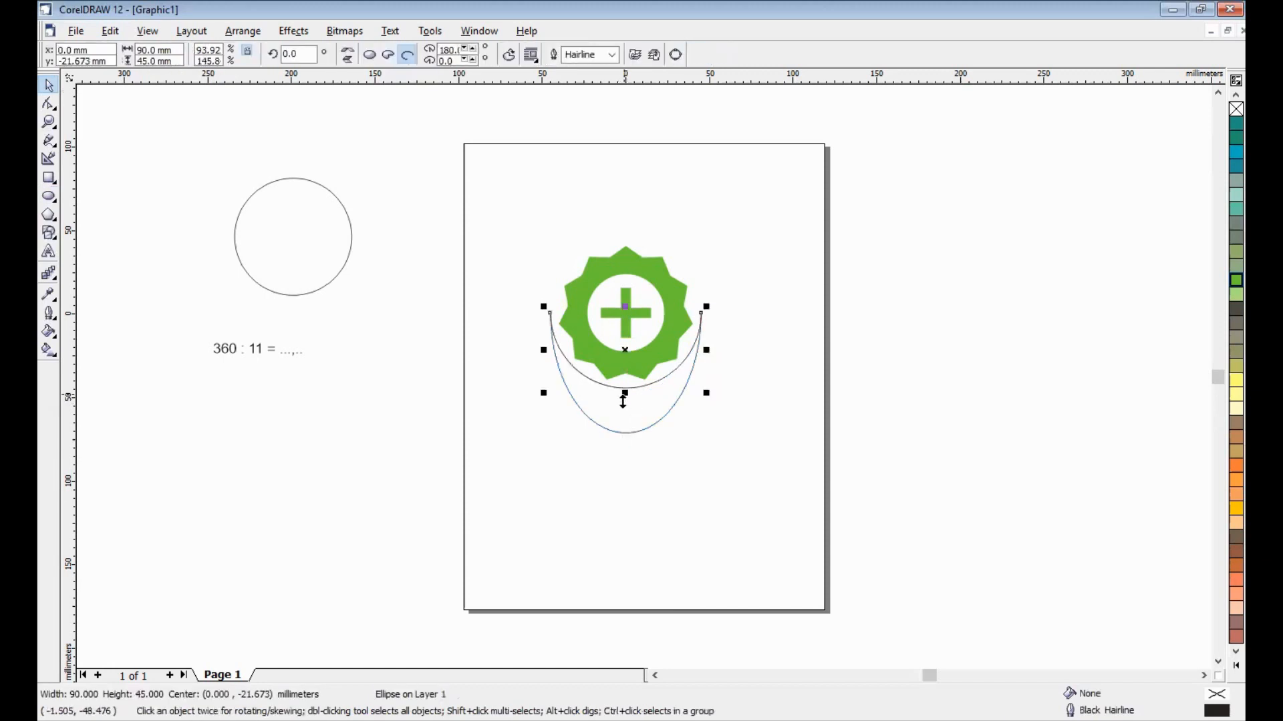
left_click_drag(624, 394, 623, 403)
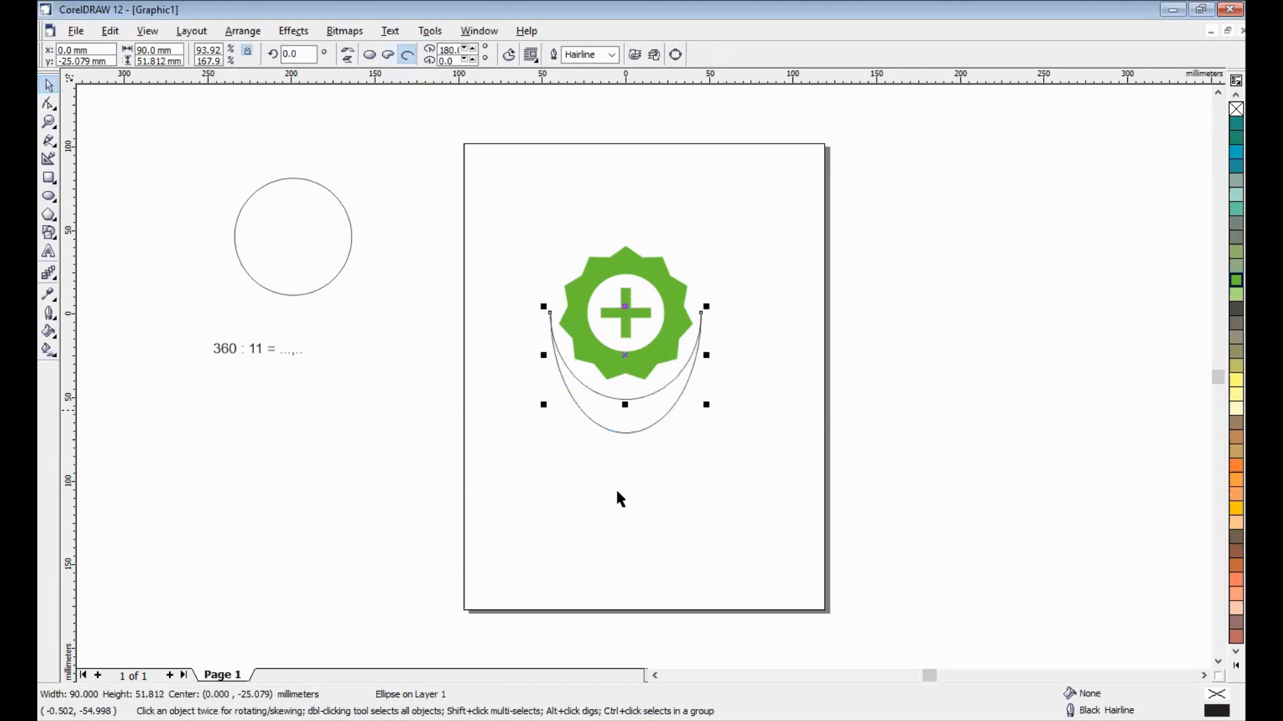
- Combine the two arcs below the star into a single curve
left_click(616, 493)
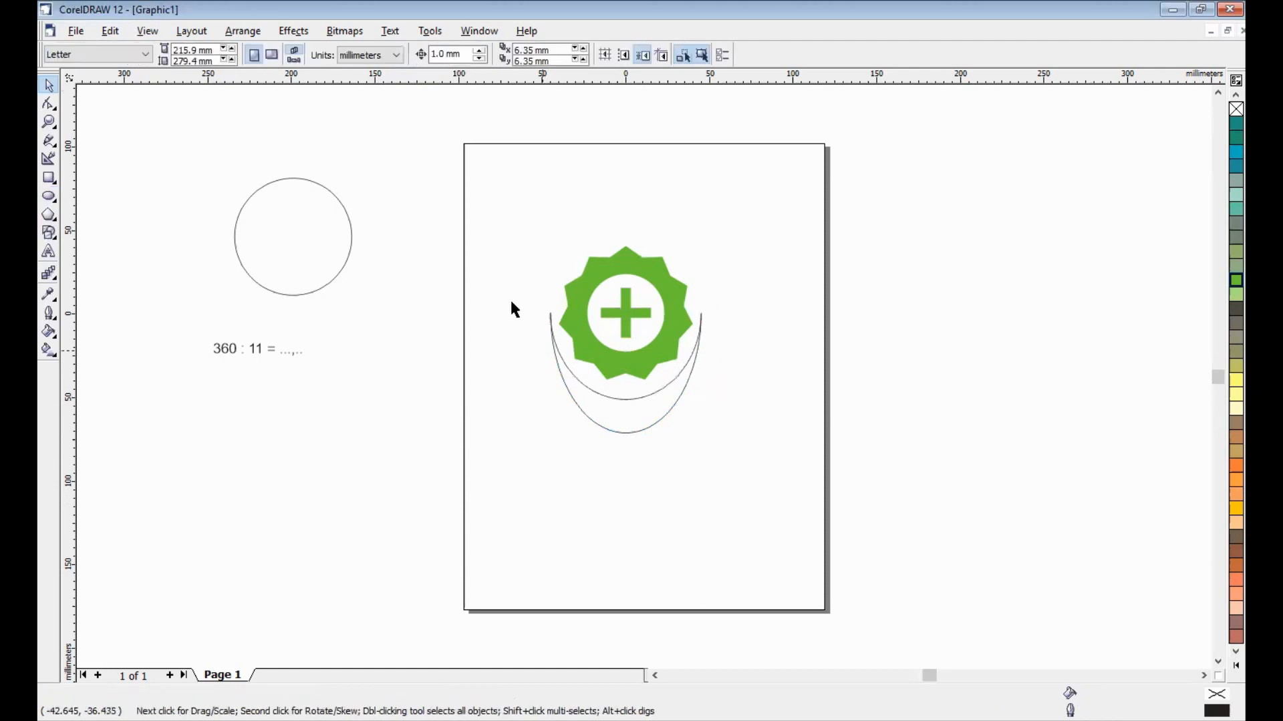
left_click_drag(511, 301, 728, 419)
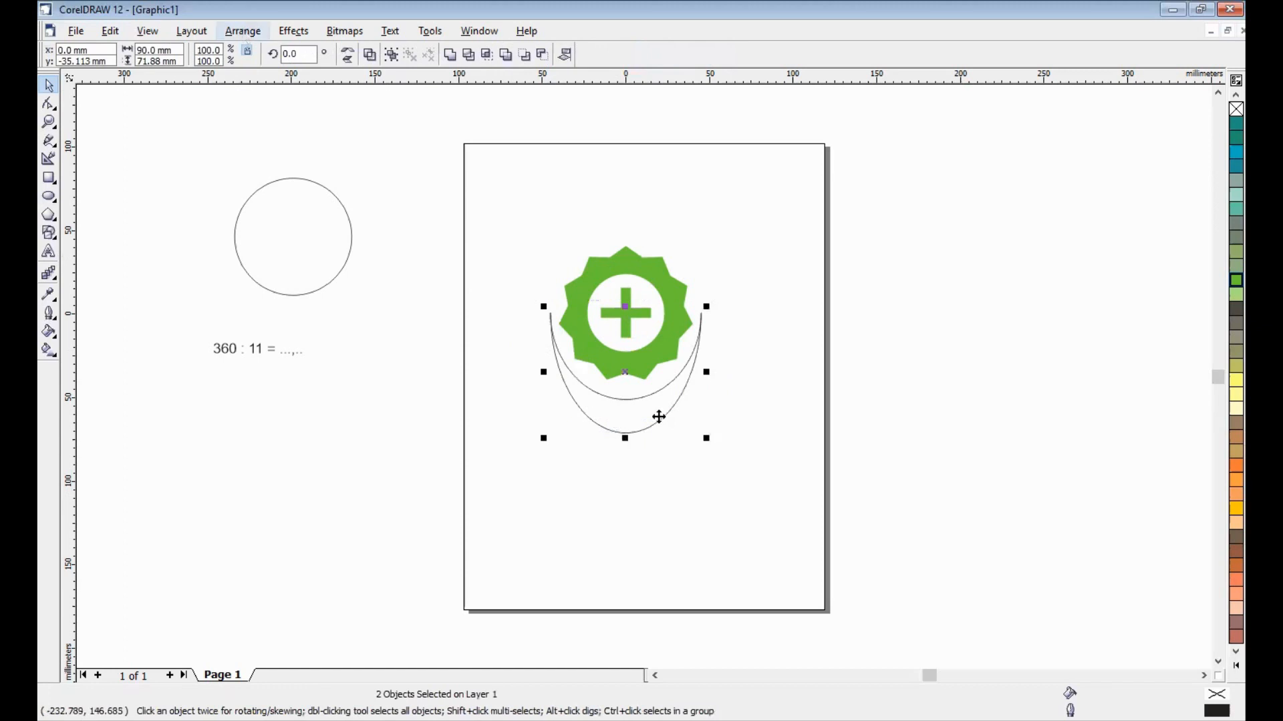
key("ctrl+l")
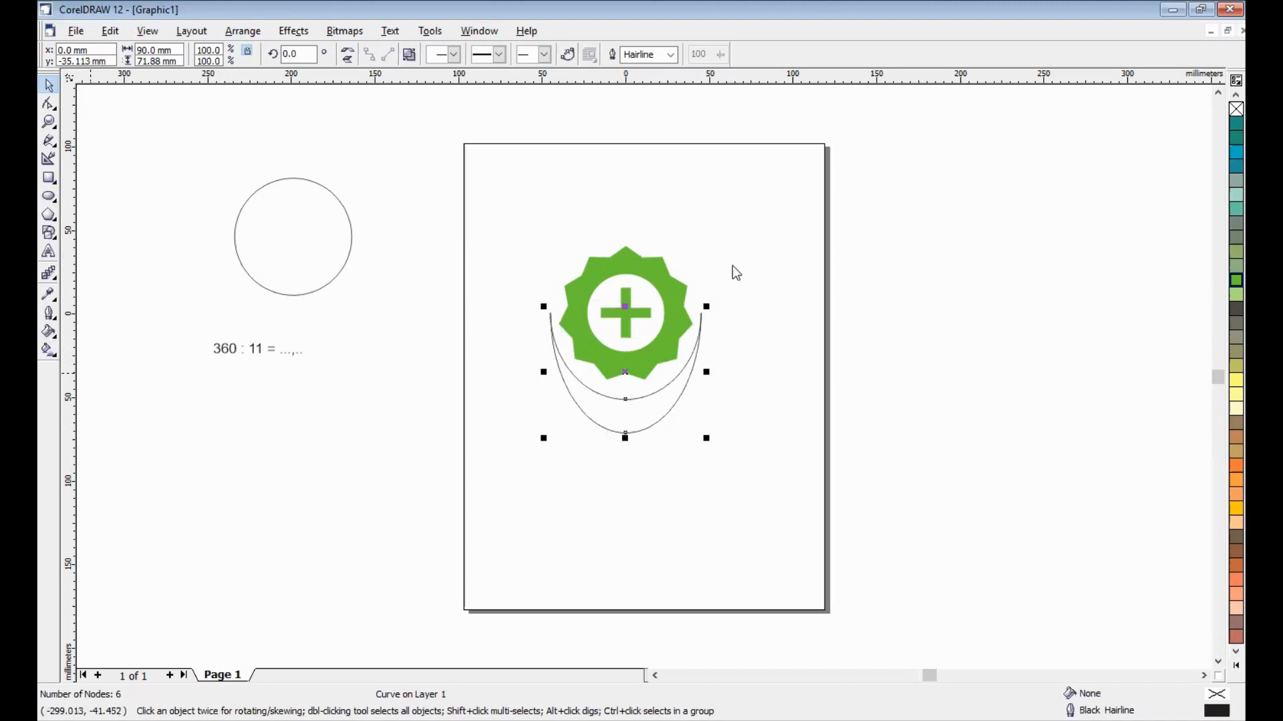
- Apply a linear two-colour fountain fill to the combined arcs, angled -90°, from Chartreuse to a darker green
key("F11")
left_click_drag(690, 249, 633, 249)
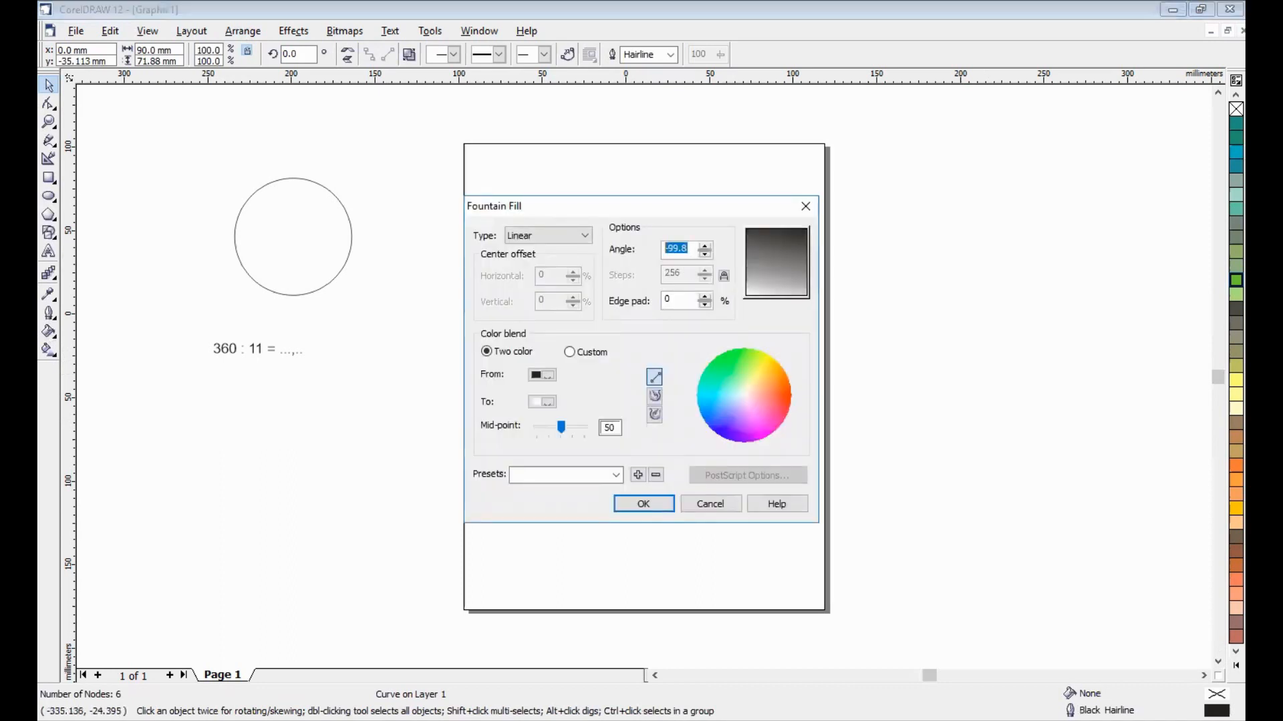
type("-90")
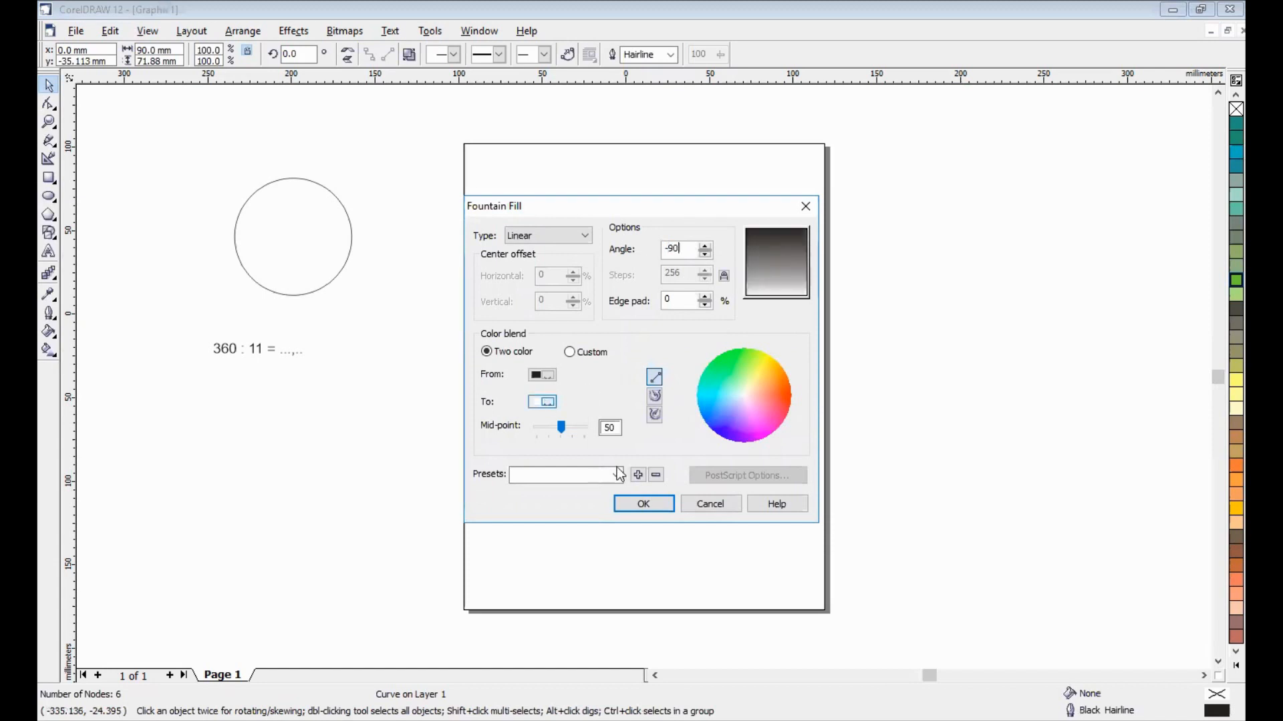
left_click(541, 402)
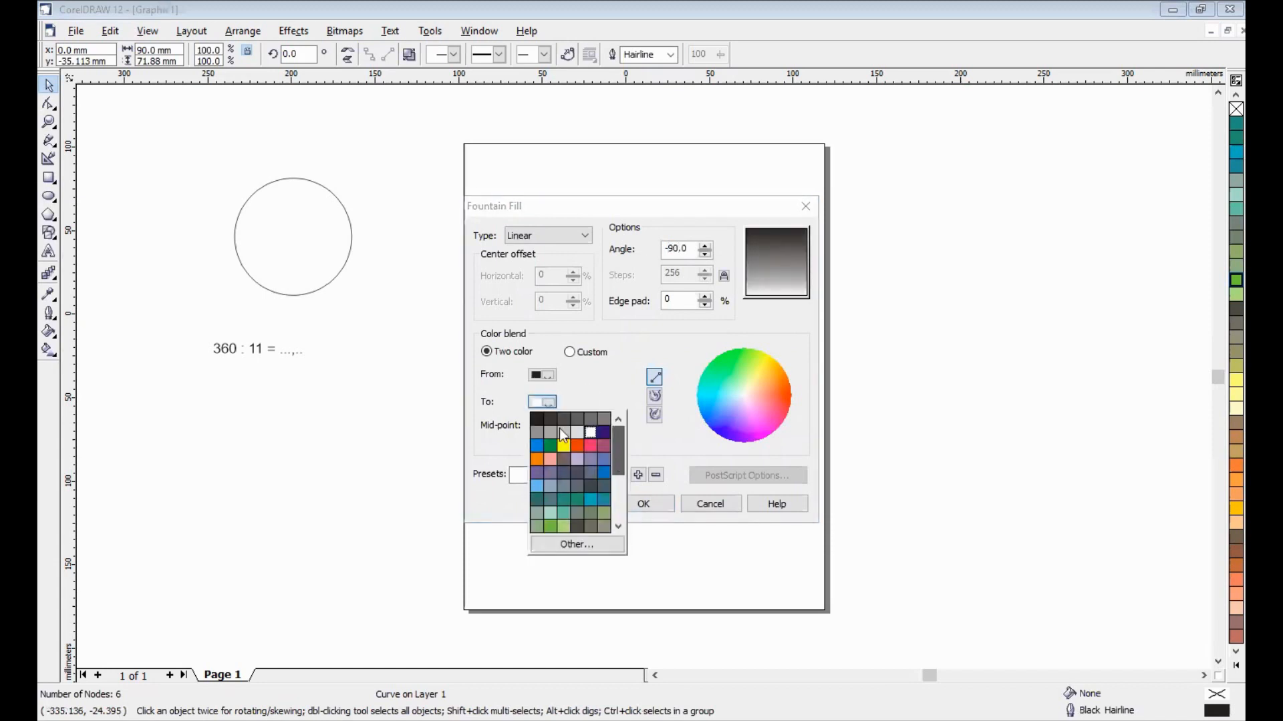
left_click(551, 374)
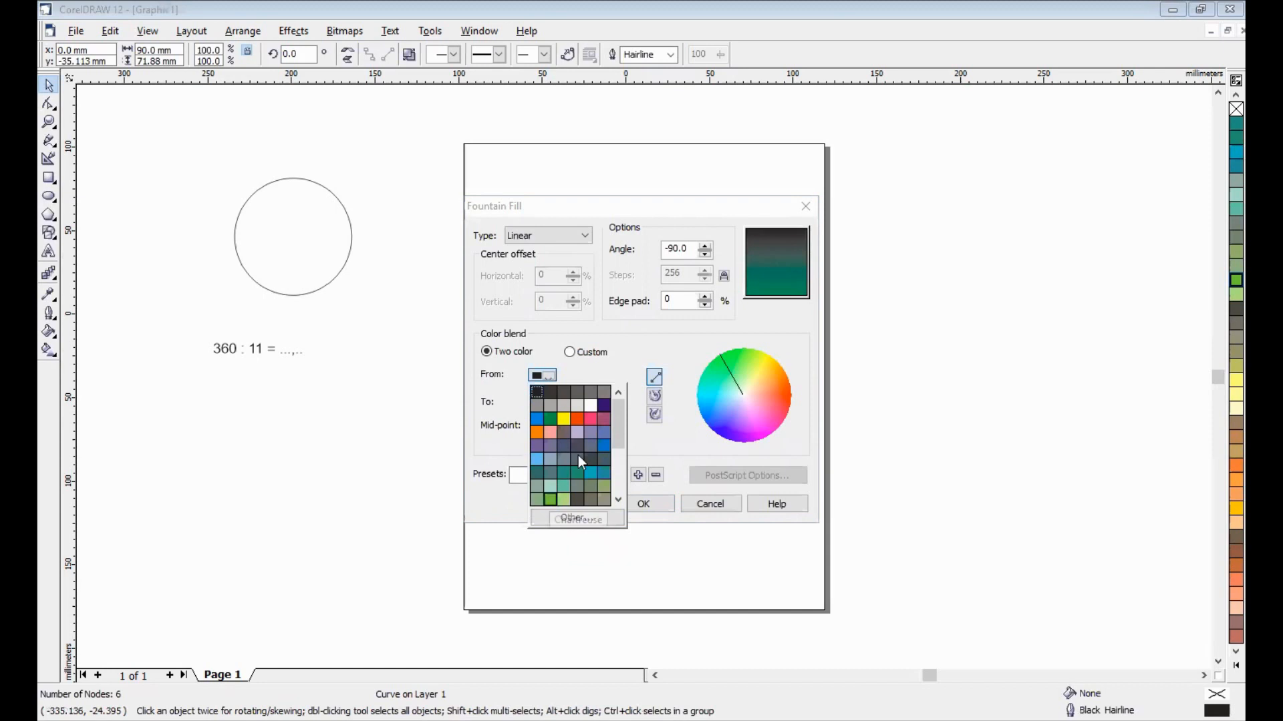
left_click(550, 500)
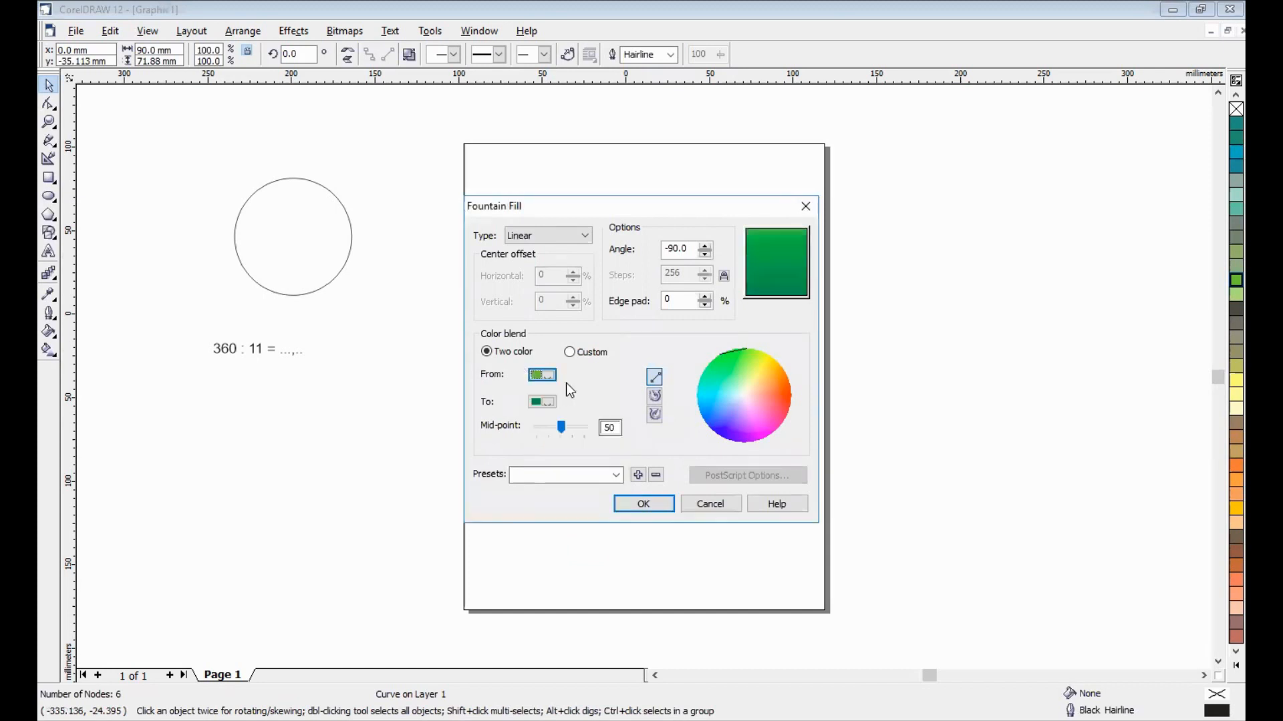
left_click(641, 508)
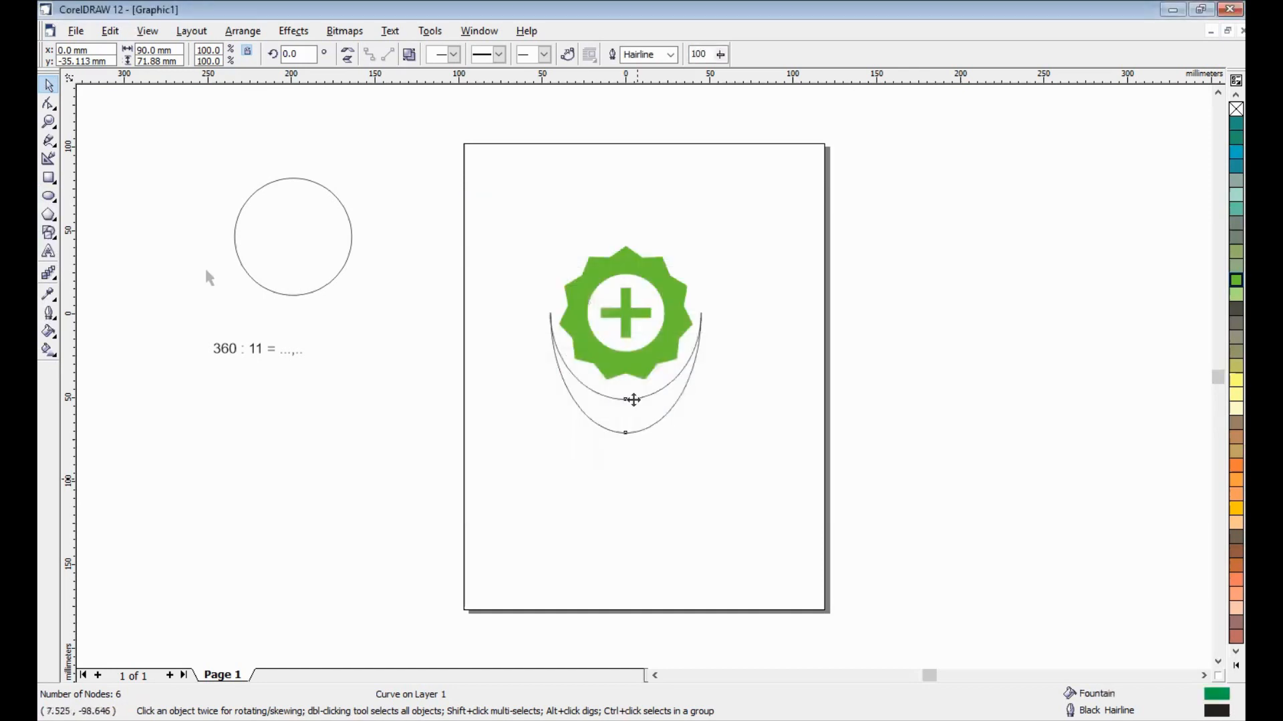
- Join the overlapping end nodes of the two arcs at both tips to close the crescent, and remove its outline
left_click(48, 103)
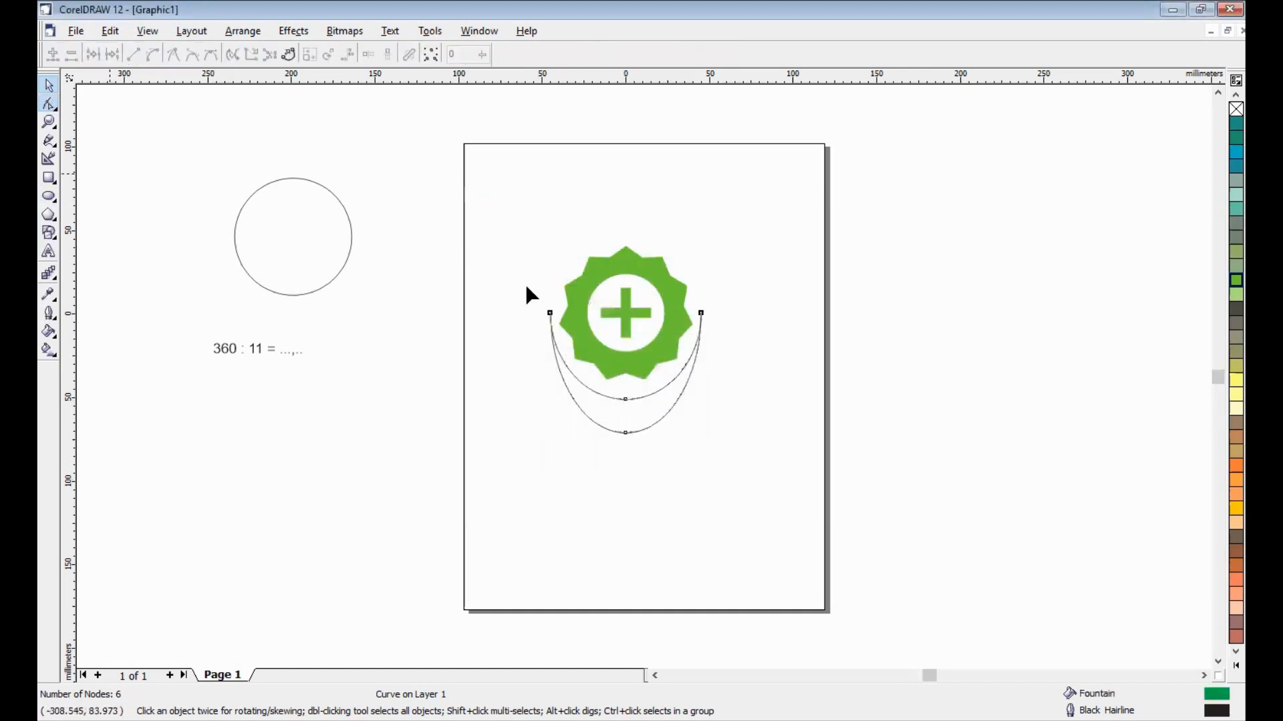
left_click_drag(563, 332, 502, 298)
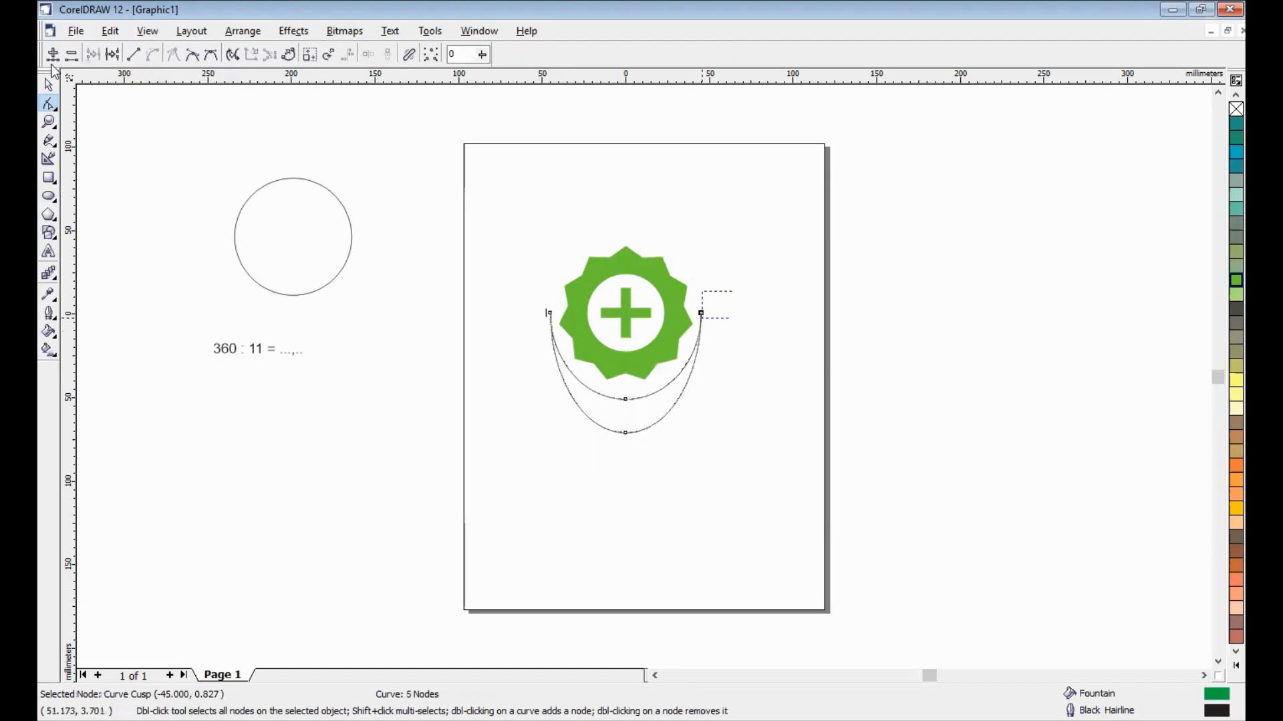
left_click(86, 54)
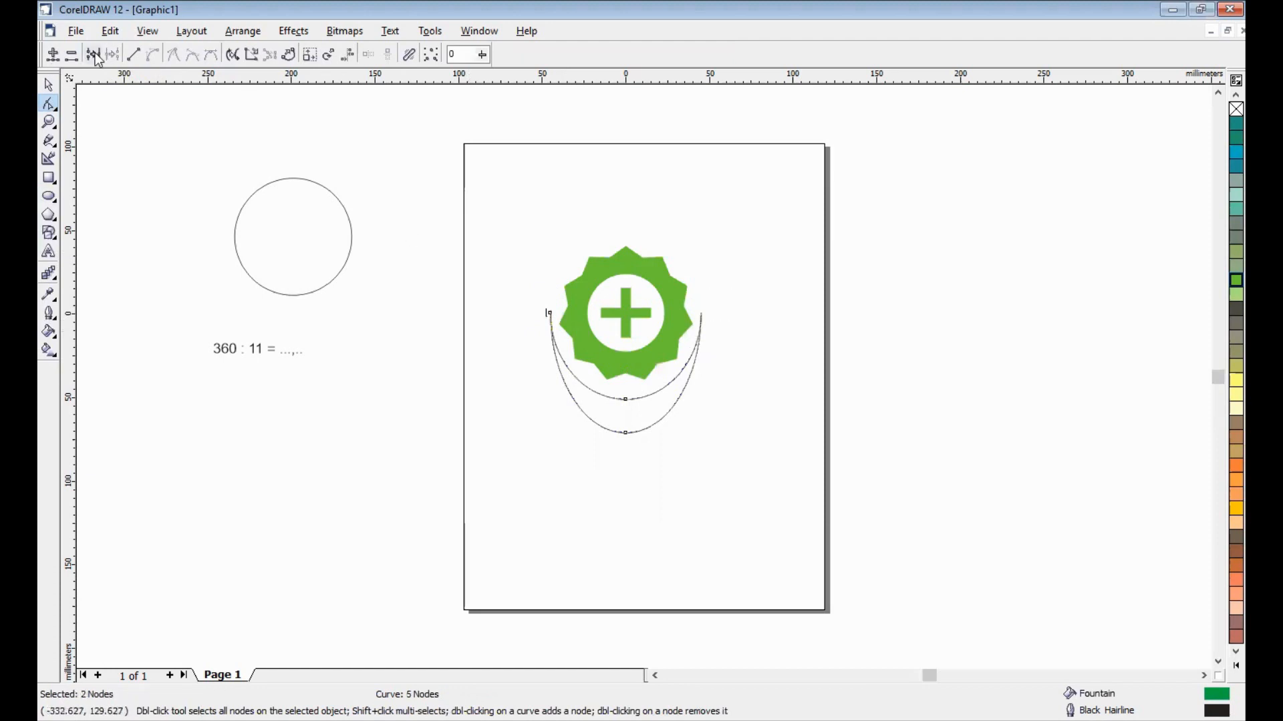
left_click(53, 84)
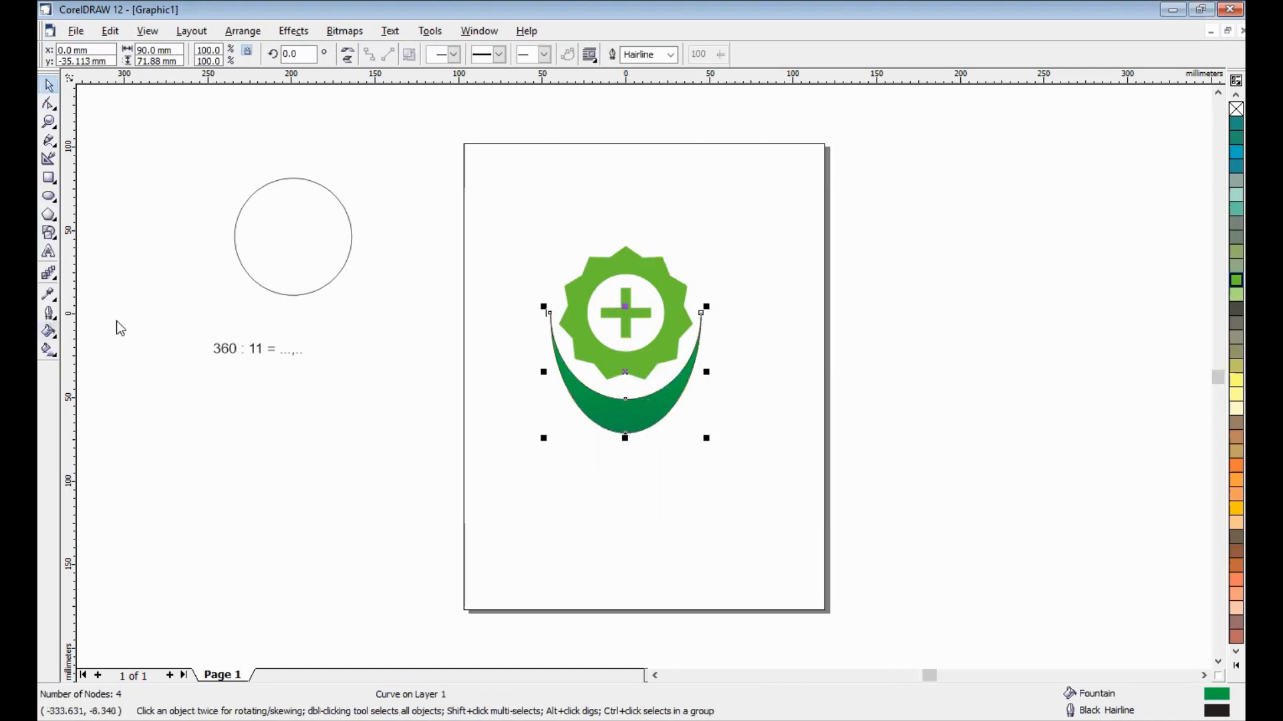
left_click(733, 512)
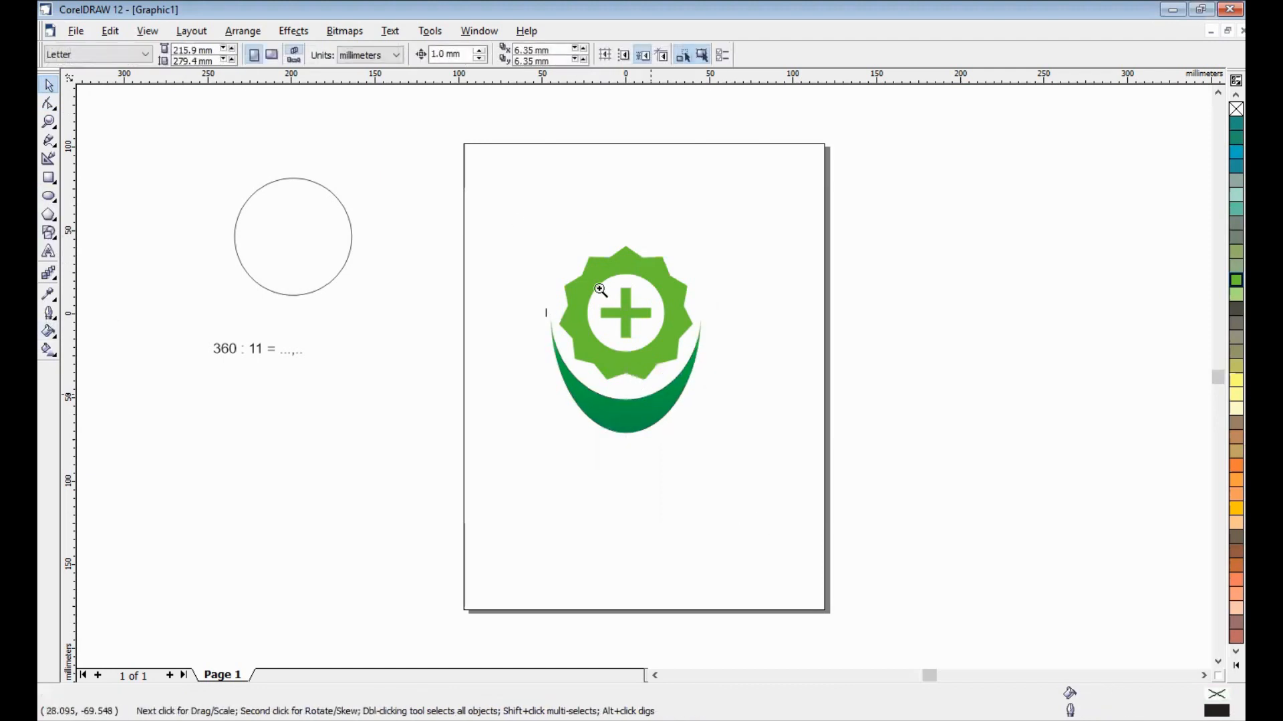
- Delete the spare 70 mm circle and the "360 : 11" calculation text beside the page
key("F2")
left_click_drag(516, 221, 857, 550)
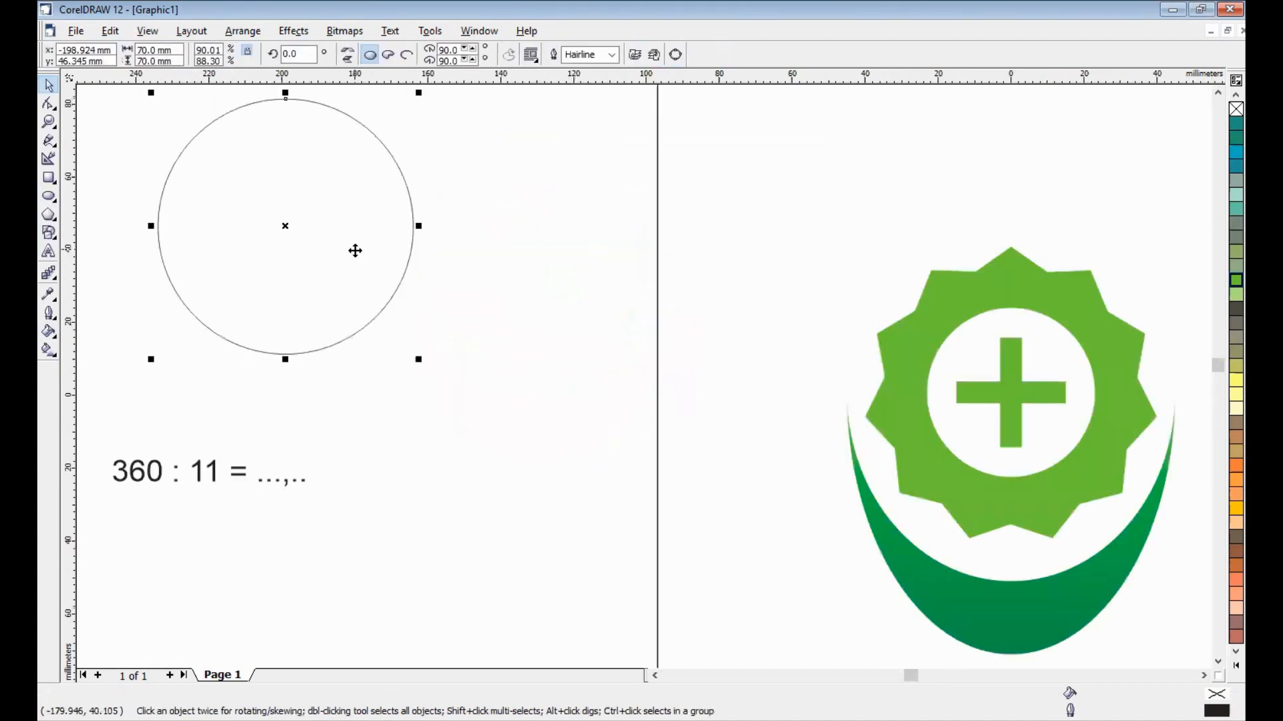
key("Delete")
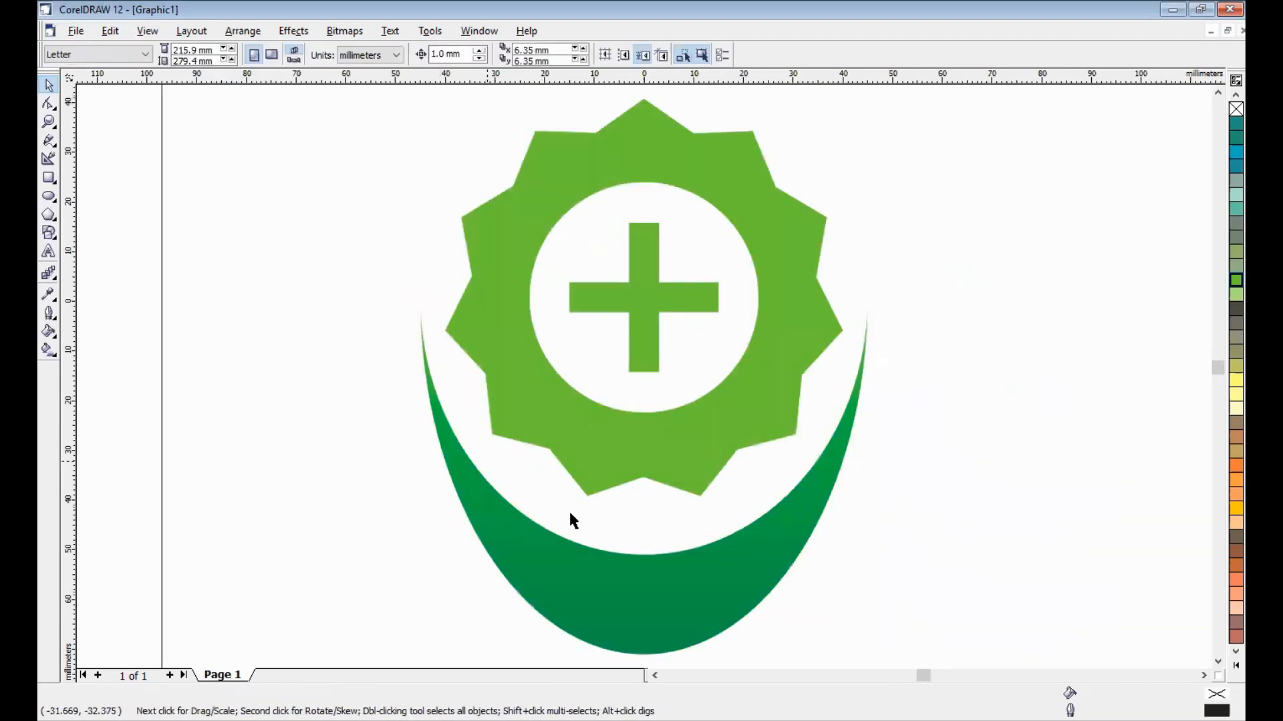
scroll(569, 513, "down", 1)
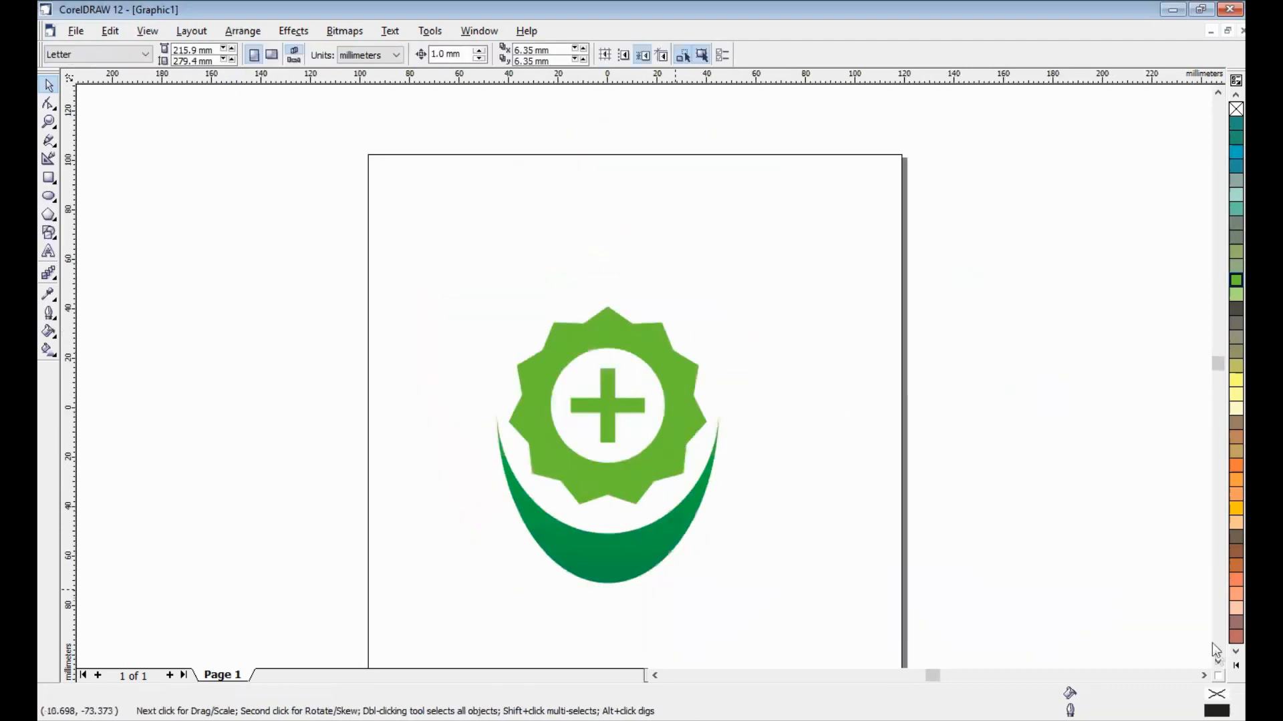
scroll(602, 531, "down", 2)
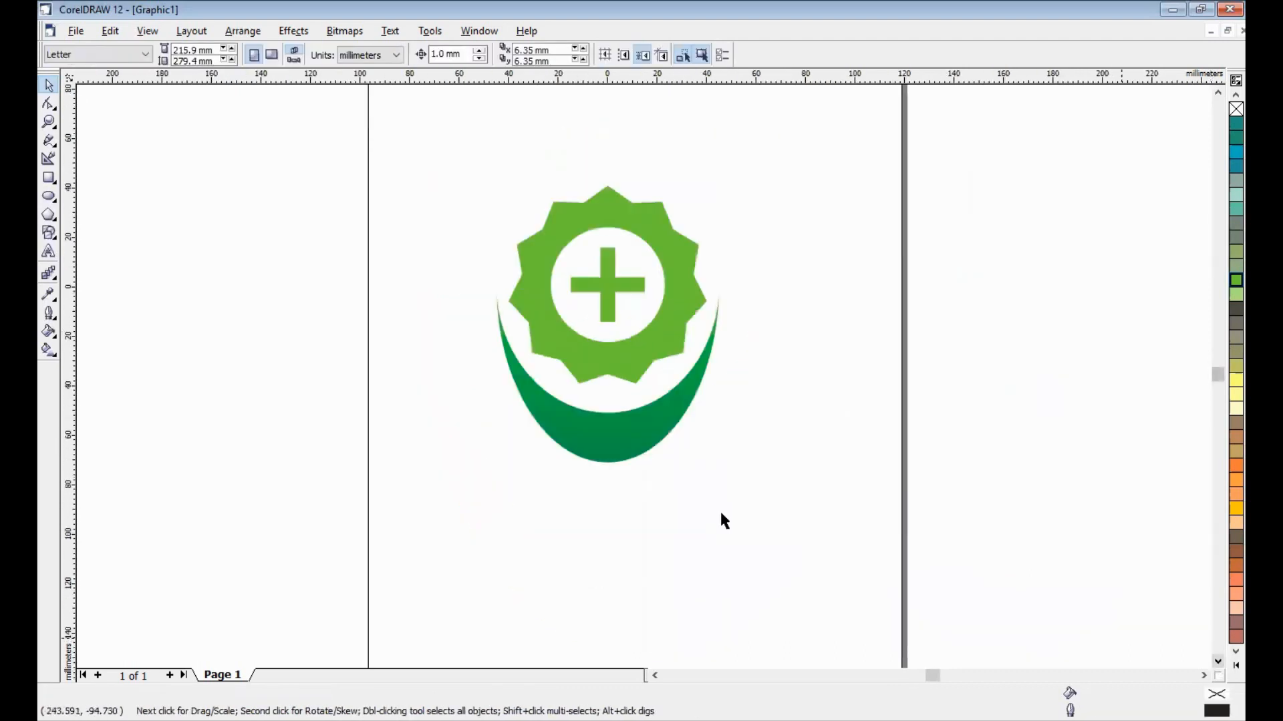